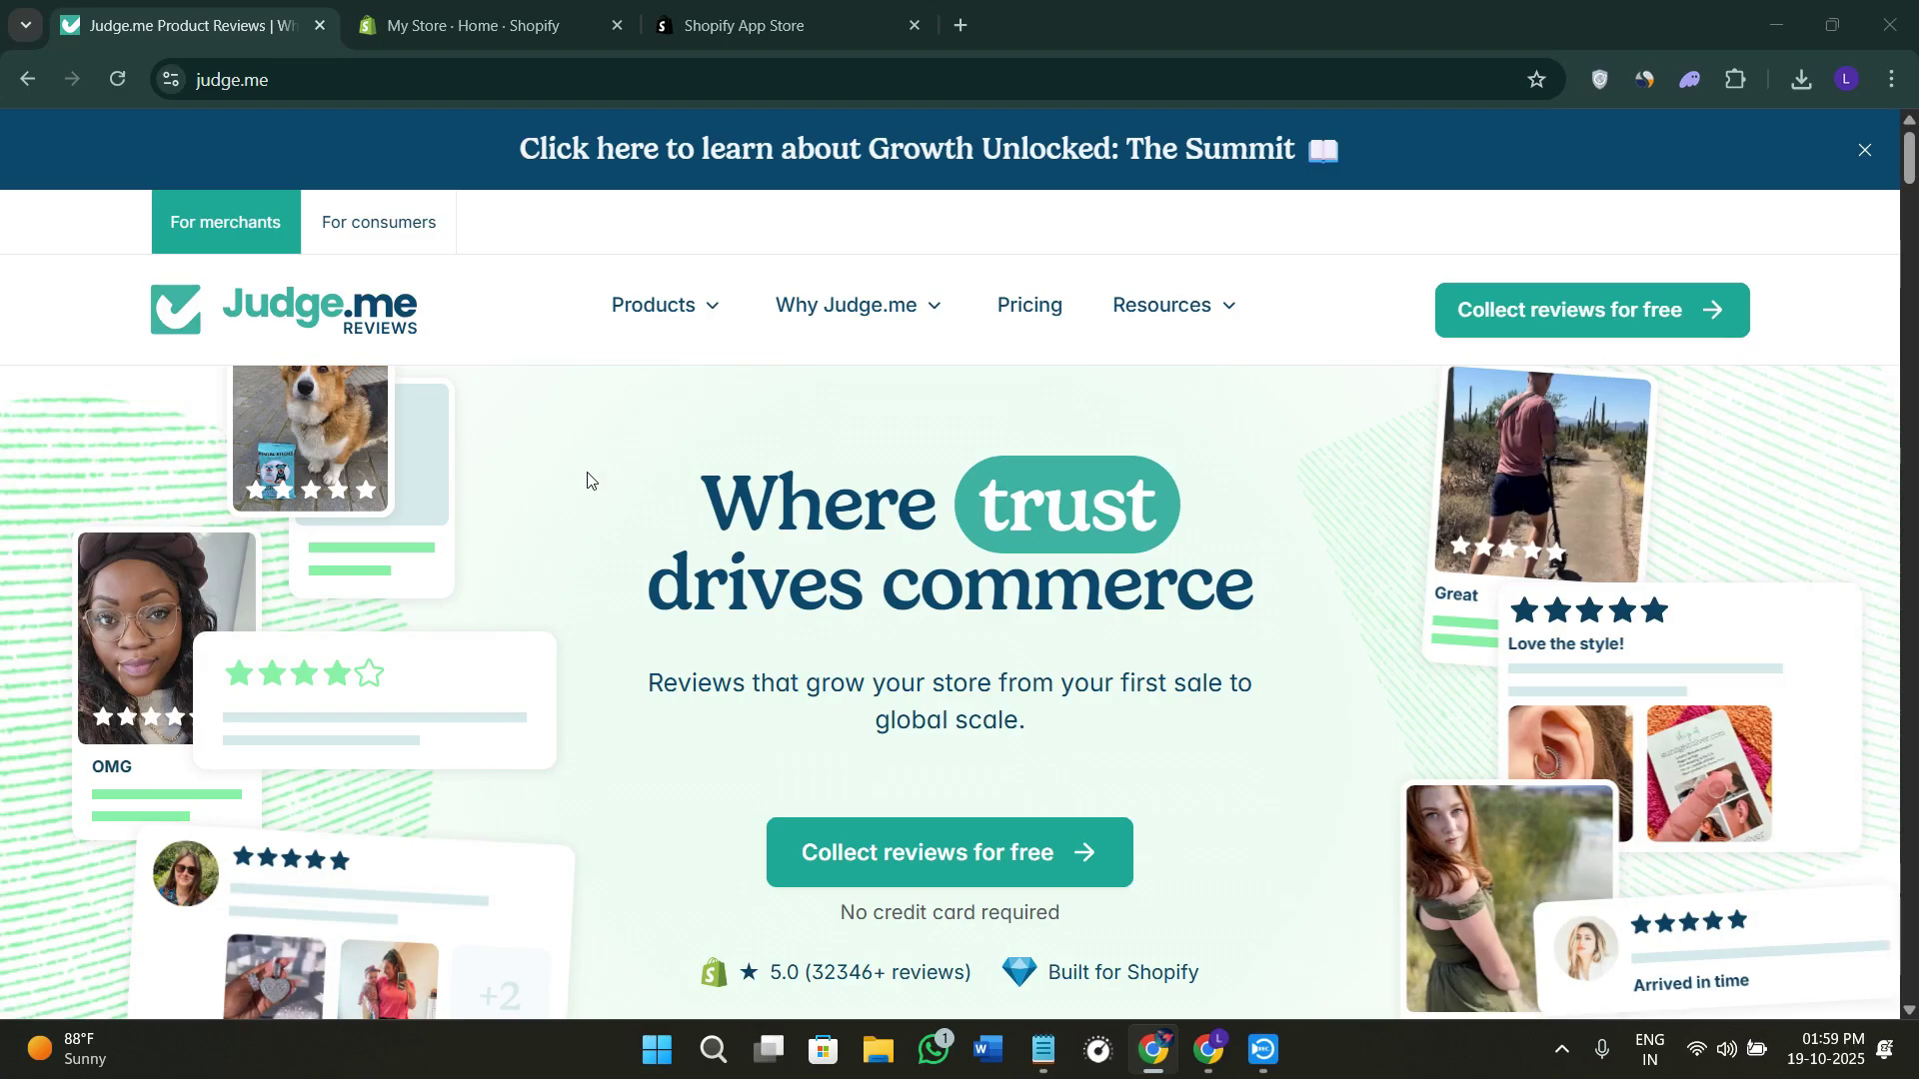
Return to the Shopify admin home and dismiss the Picked for you app suggestions.
scroll(591, 480, "down", 4)
scroll(594, 510, "up", 2)
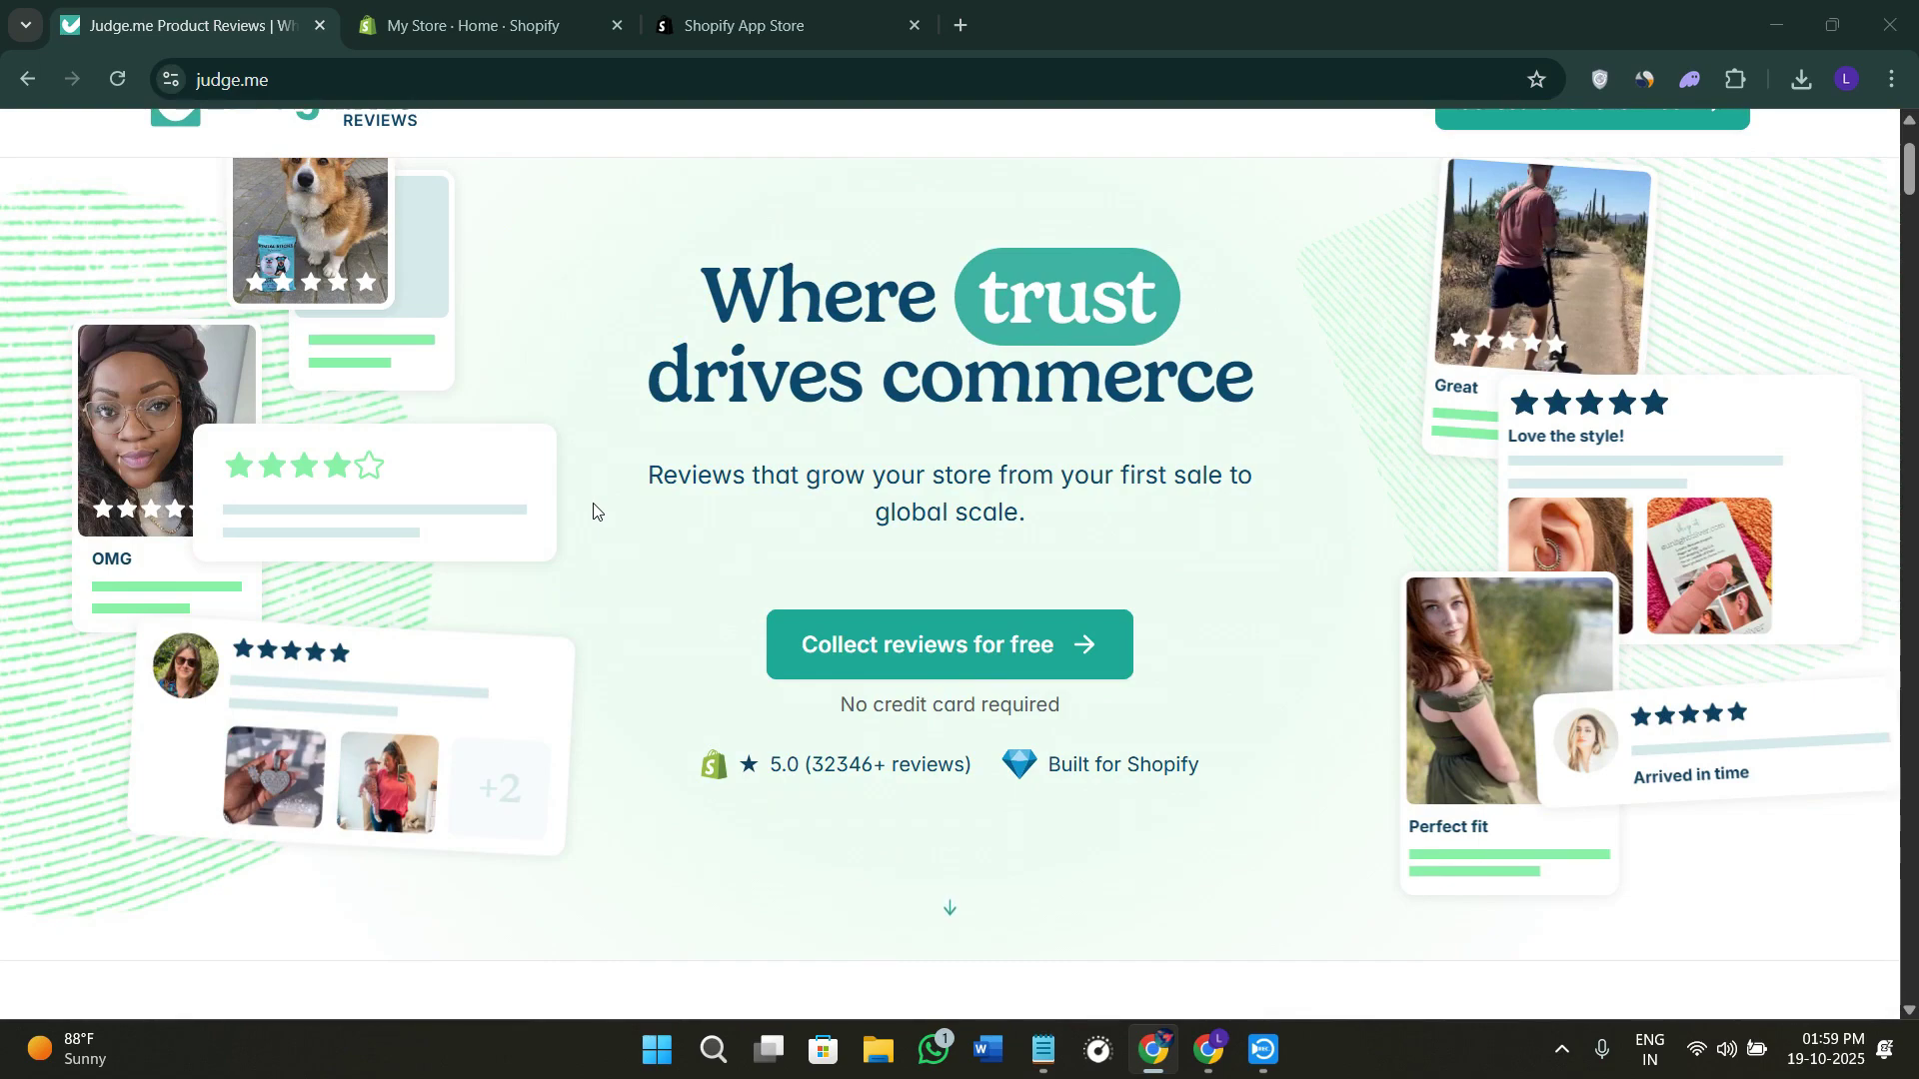
scroll(626, 708, "down", 1)
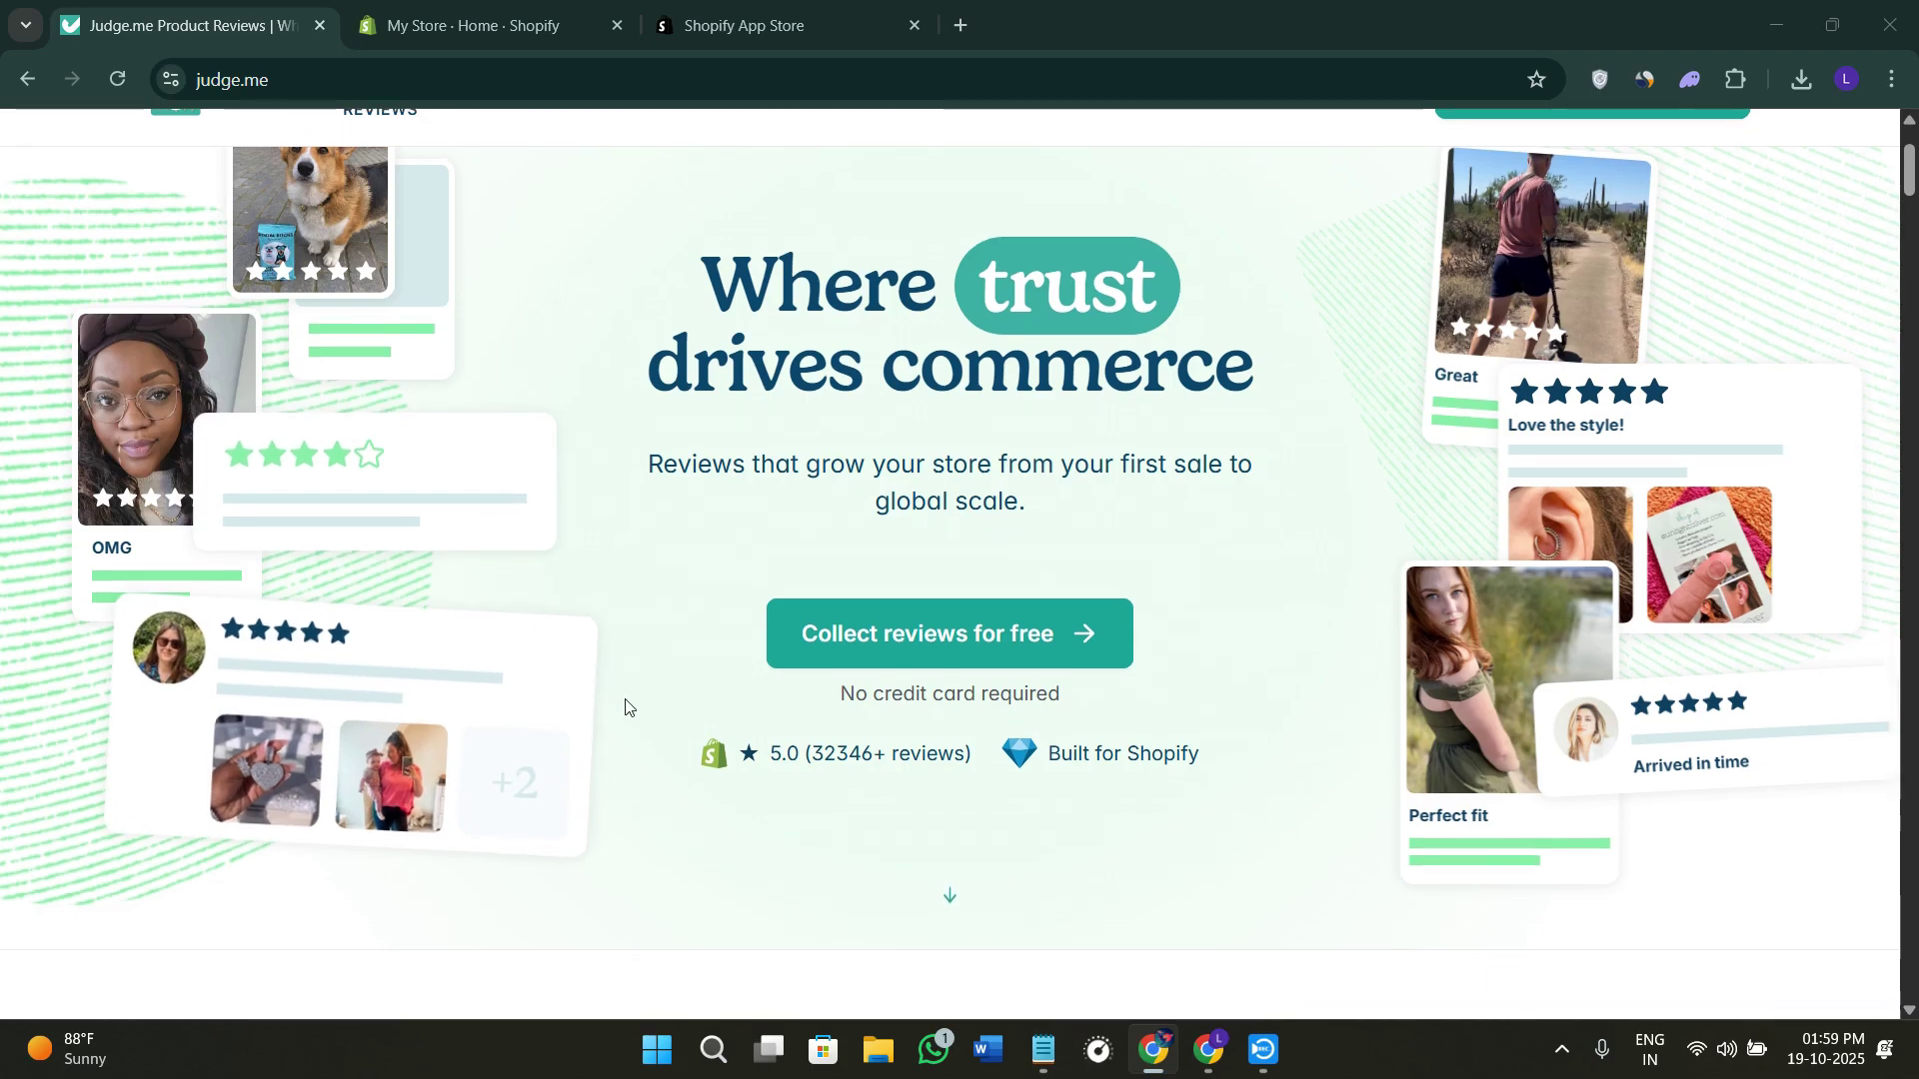
scroll(640, 719, "down", 7)
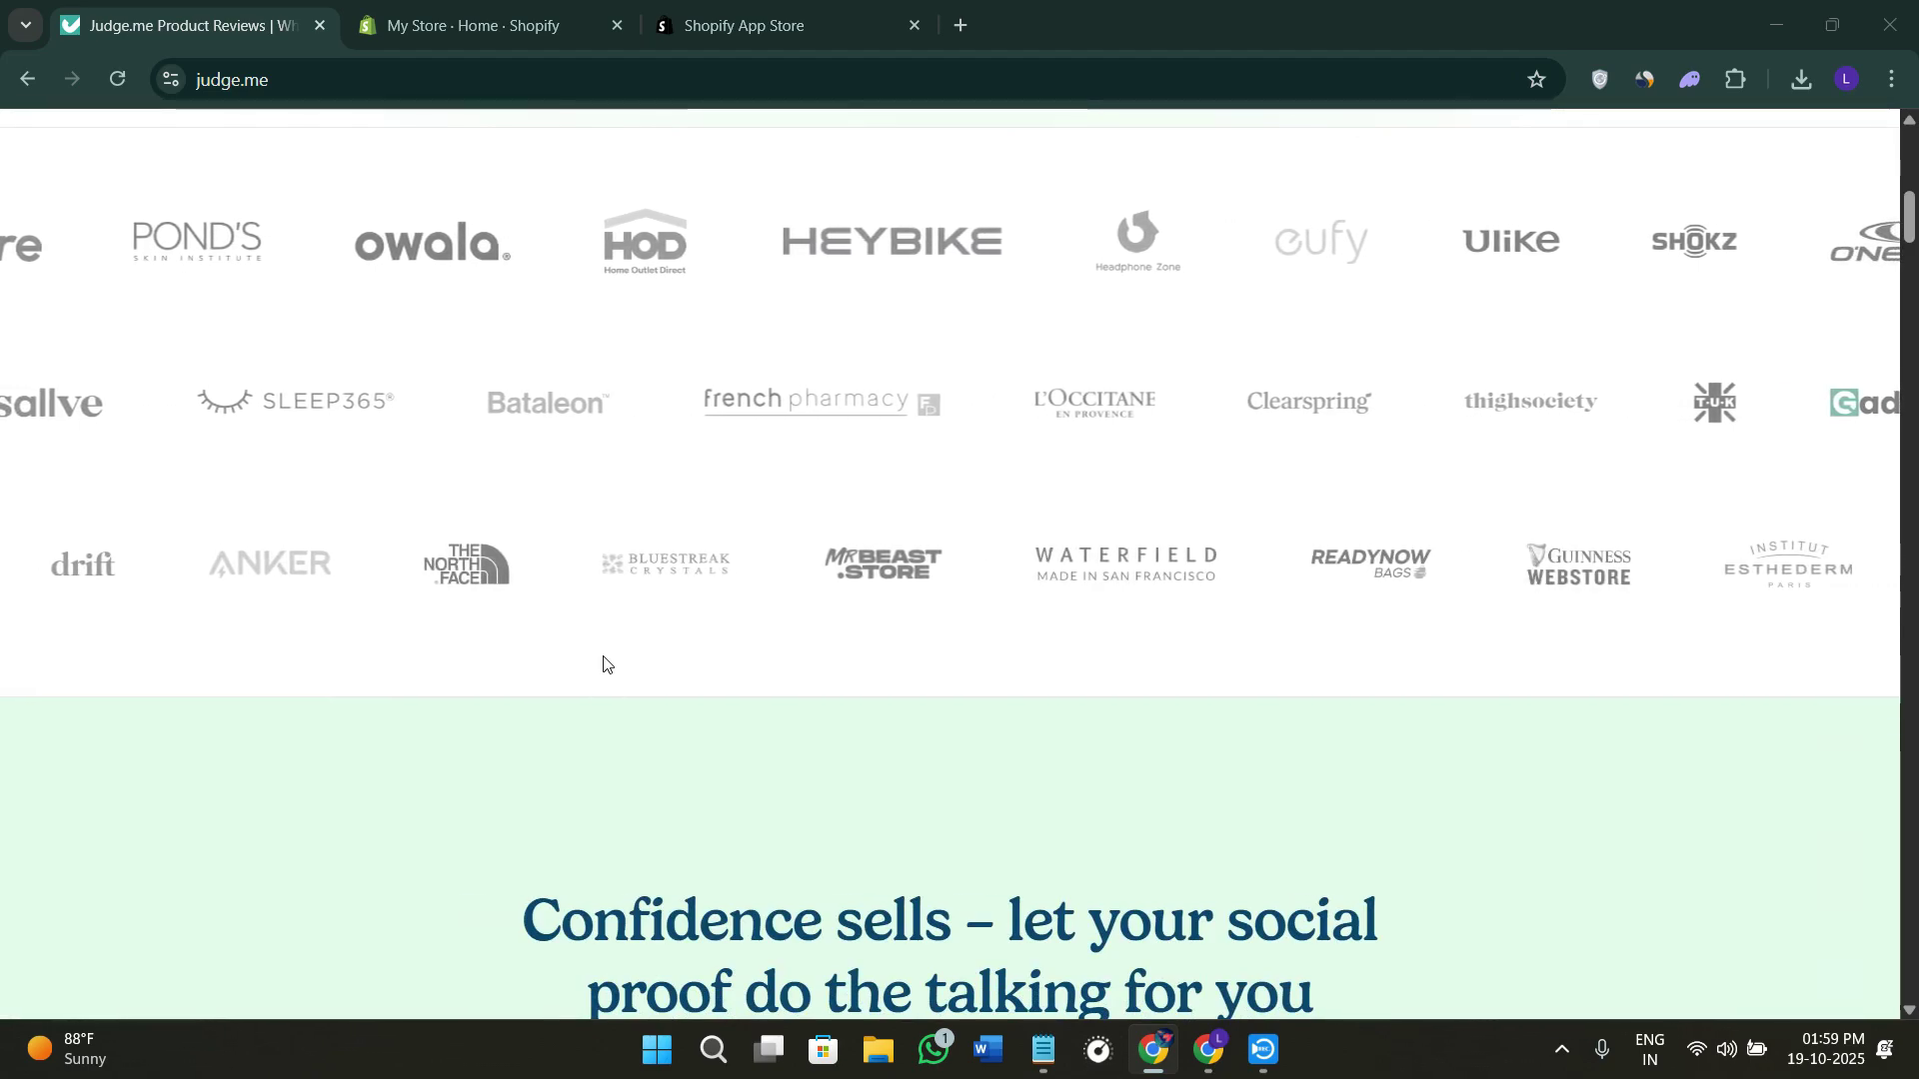
scroll(626, 759, "down", 6)
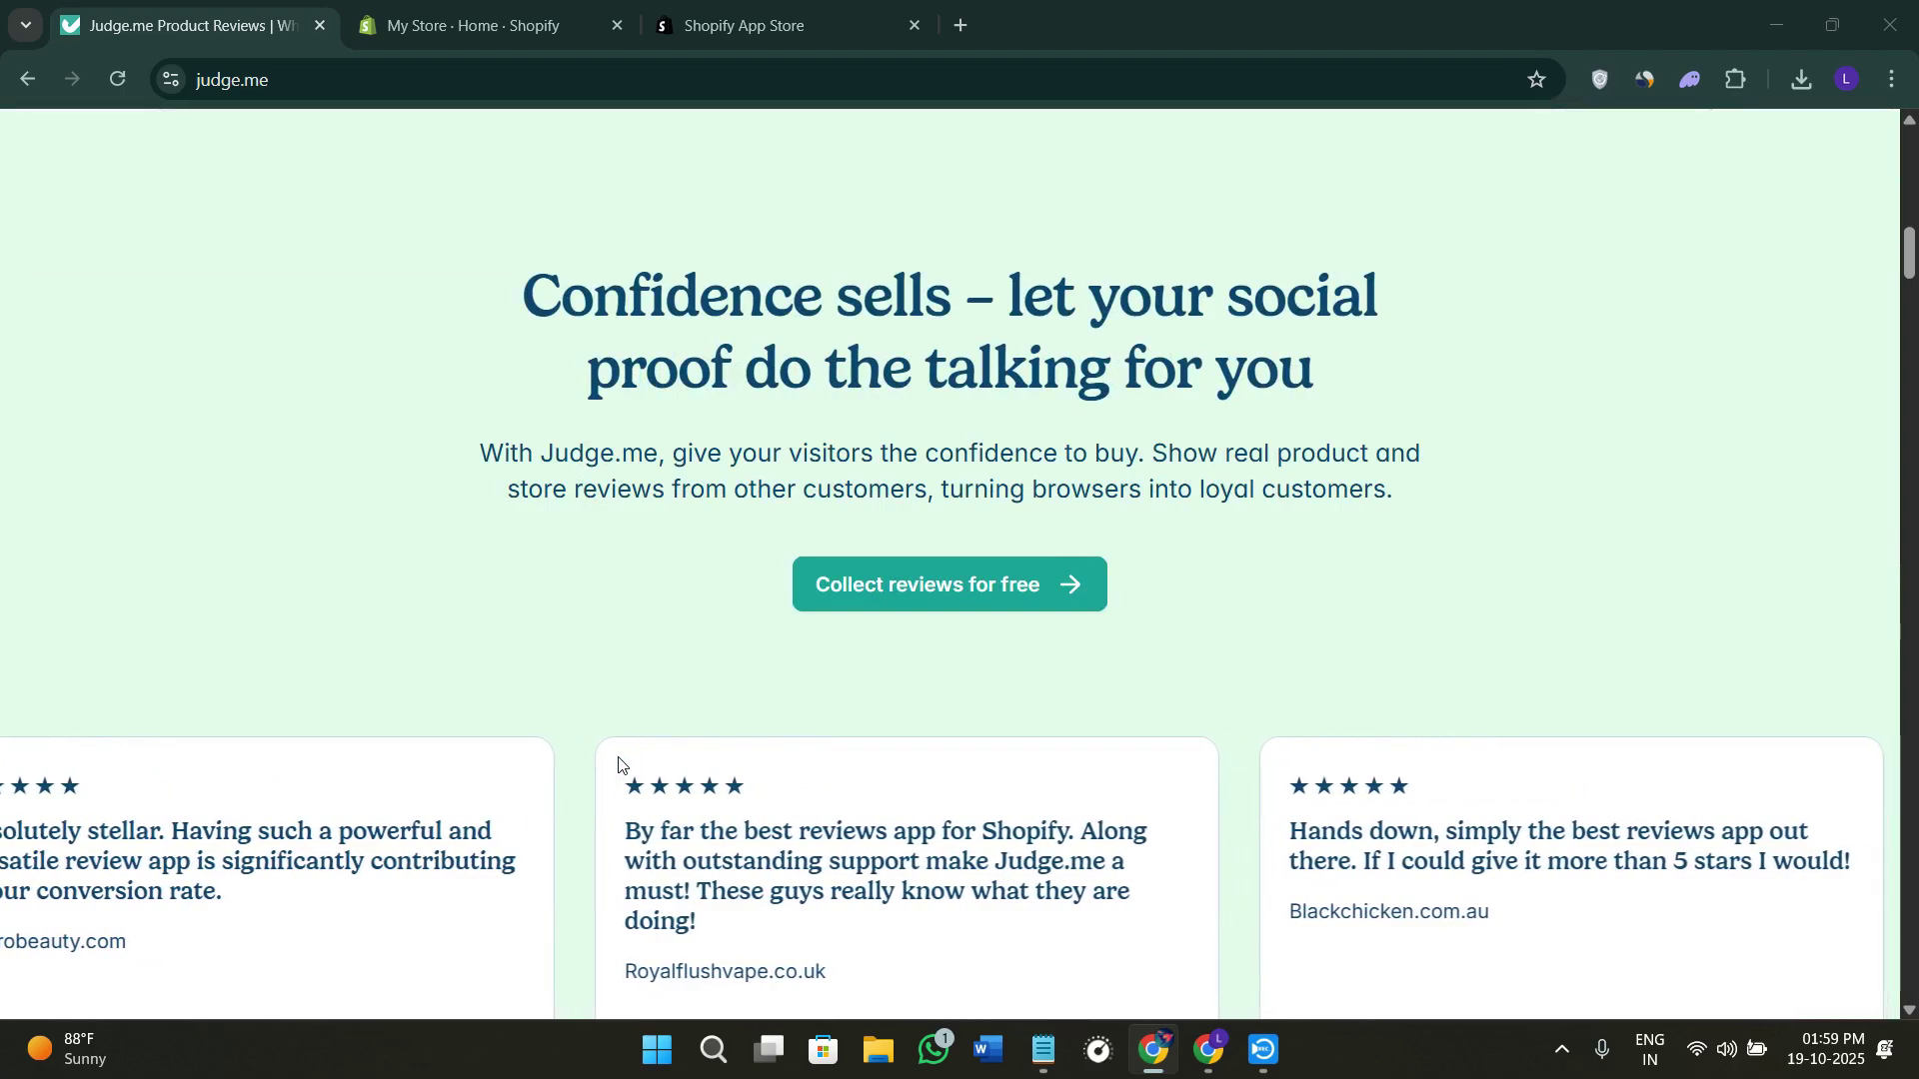
scroll(619, 765, "up", 10)
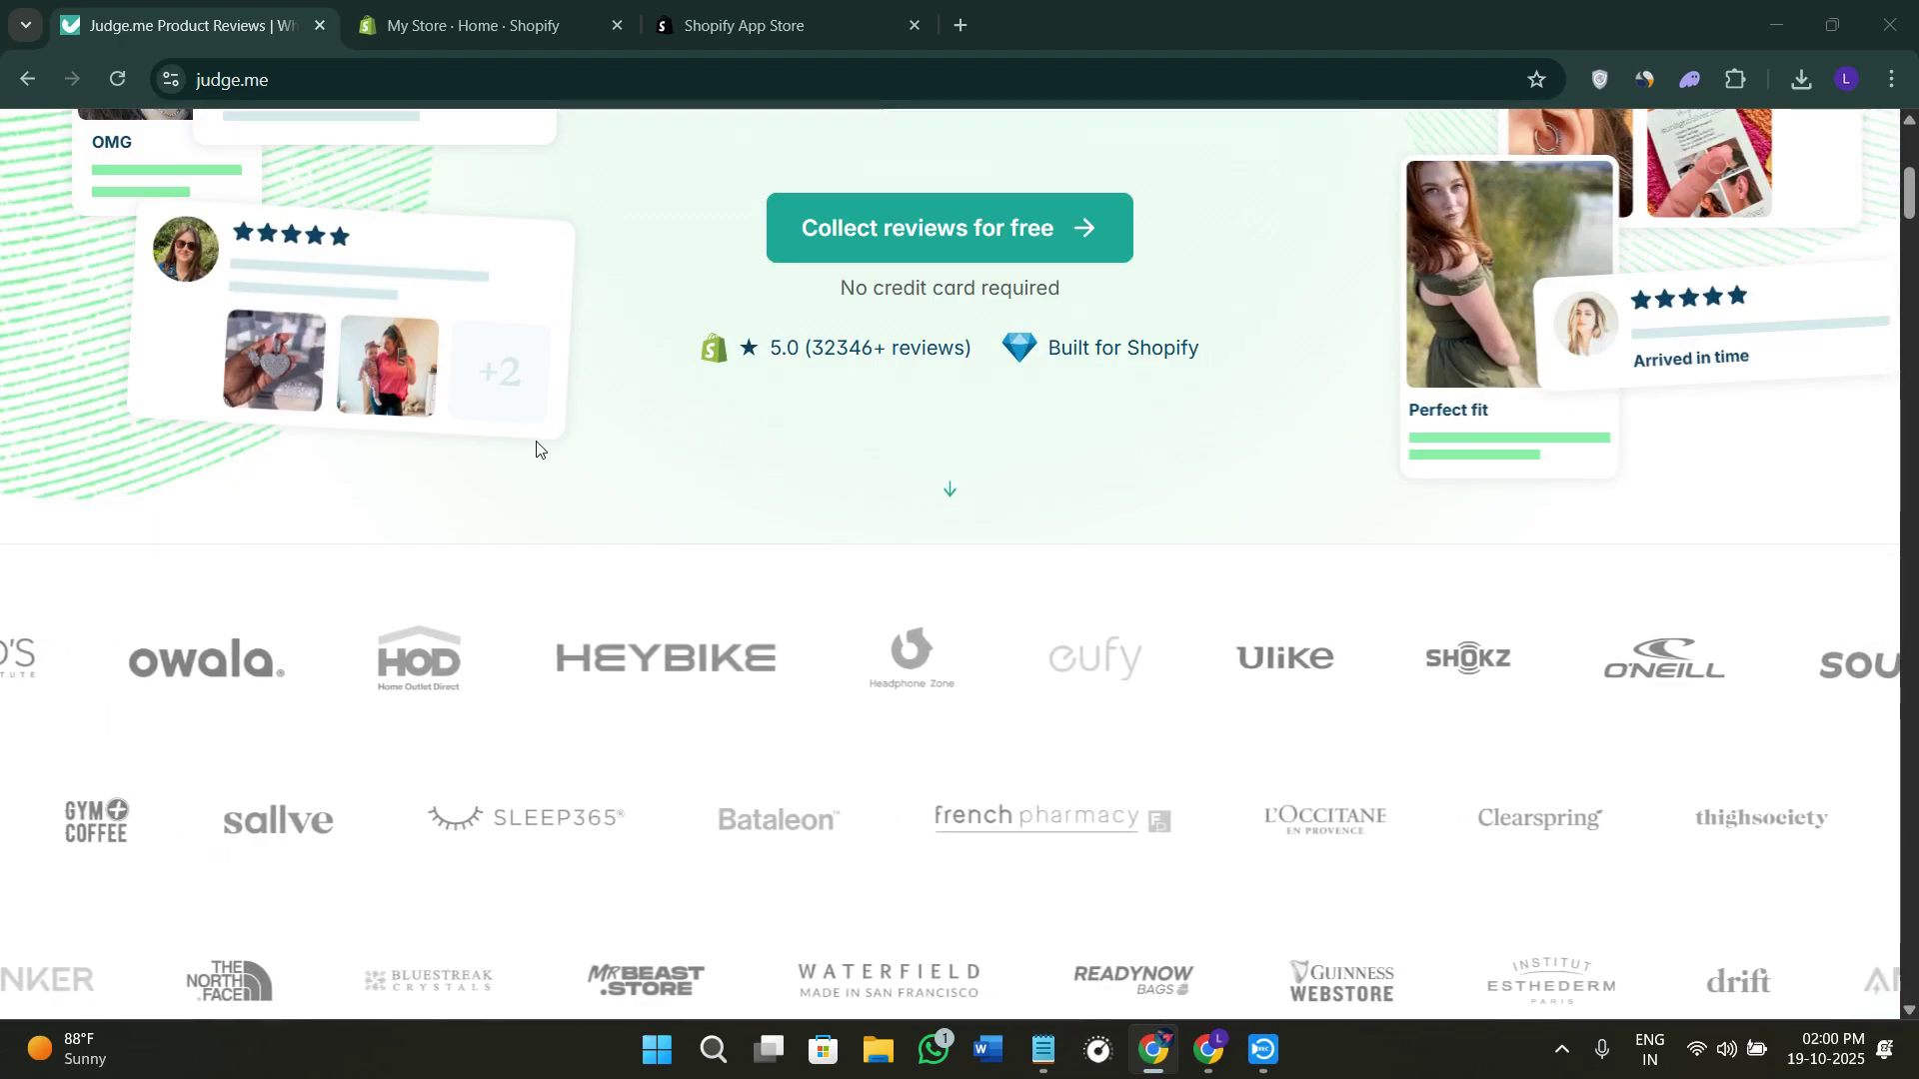
scroll(536, 440, "up", 6)
mouse_move(1229, 305)
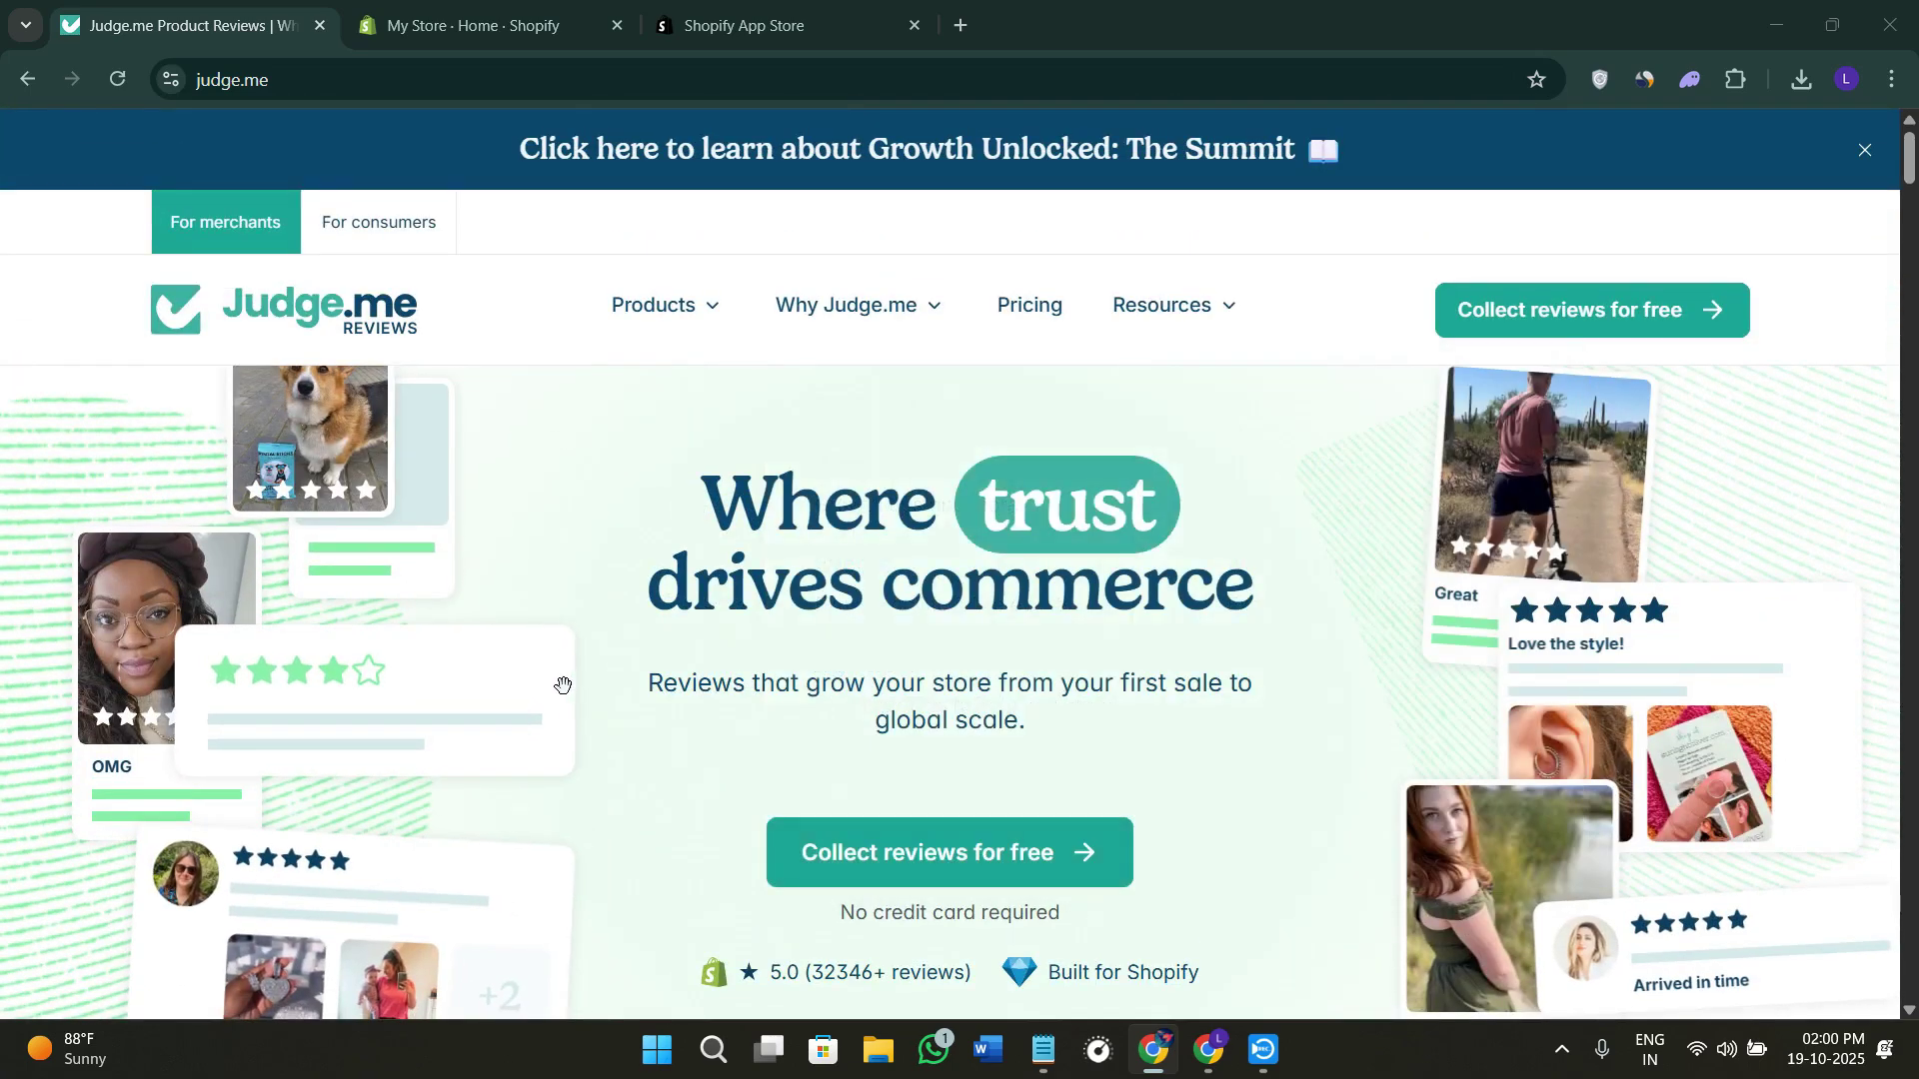
left_click(480, 25)
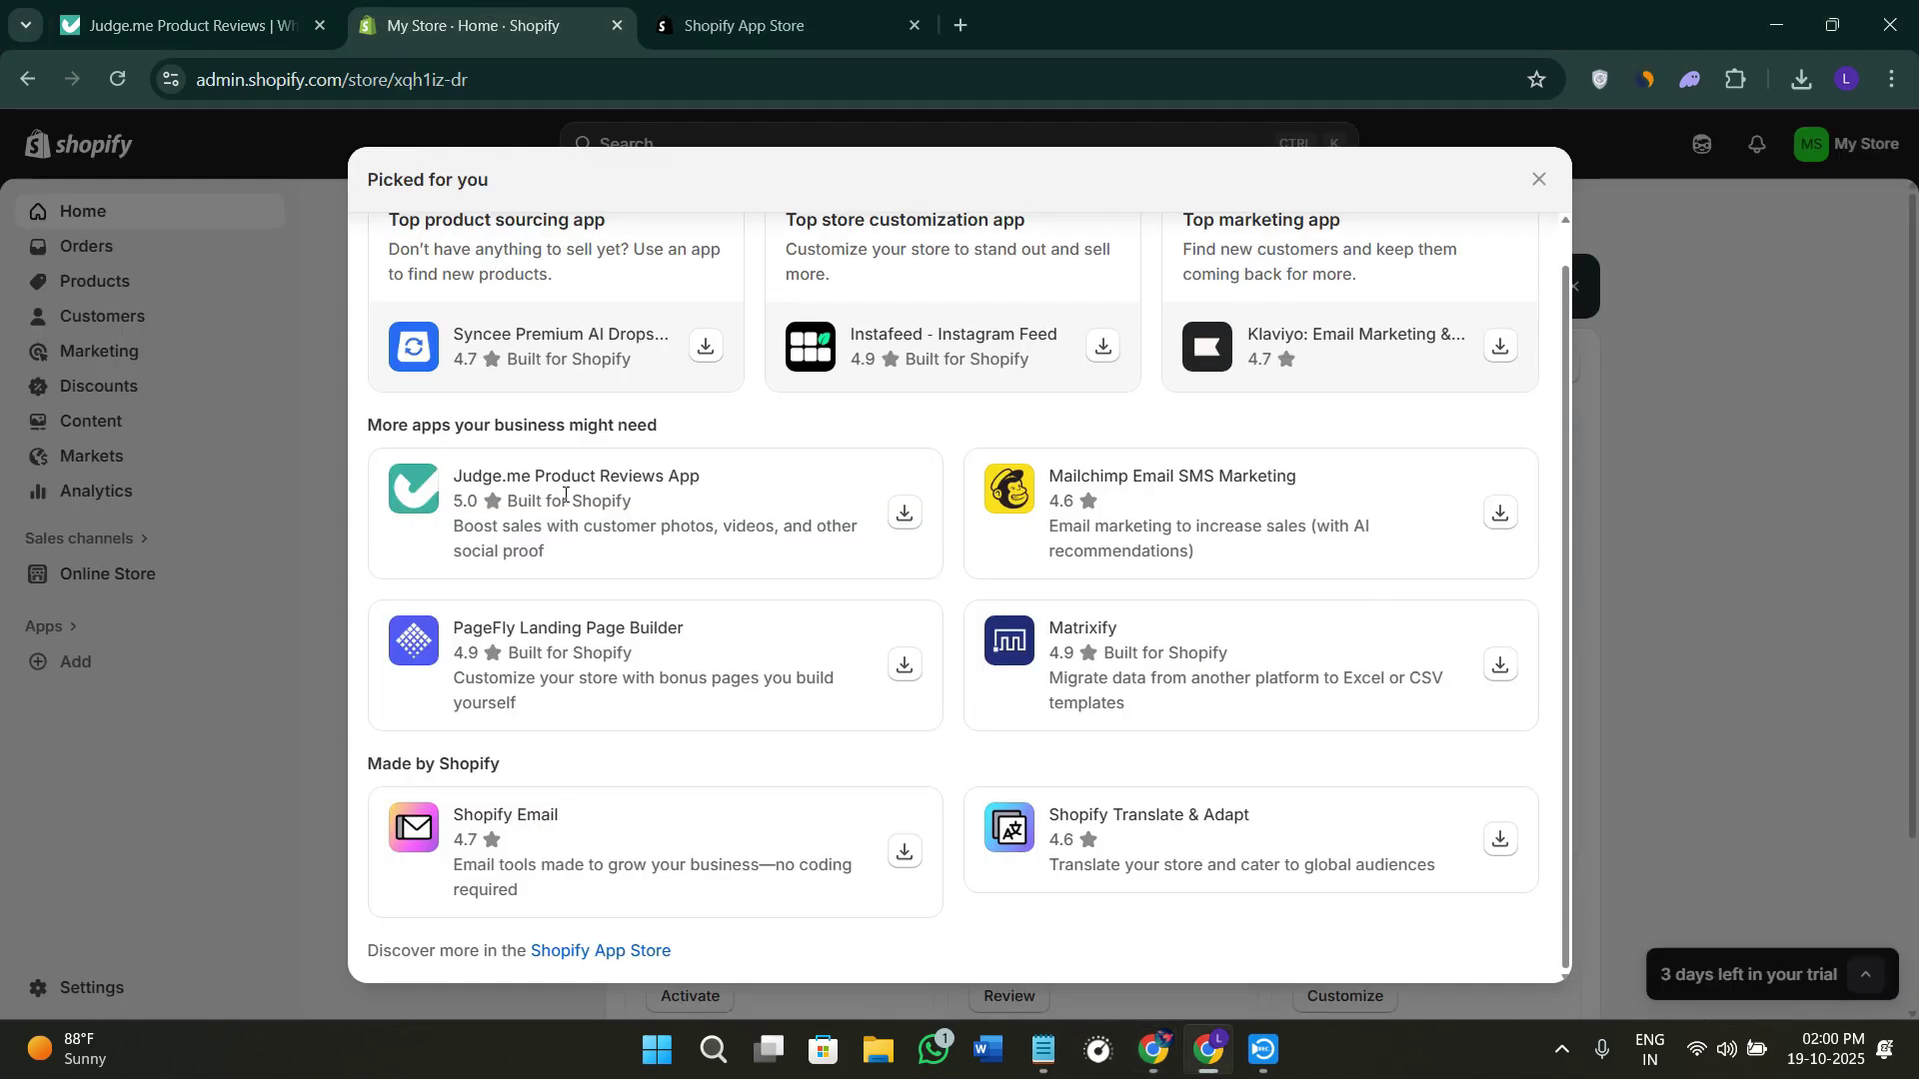
left_click(305, 441)
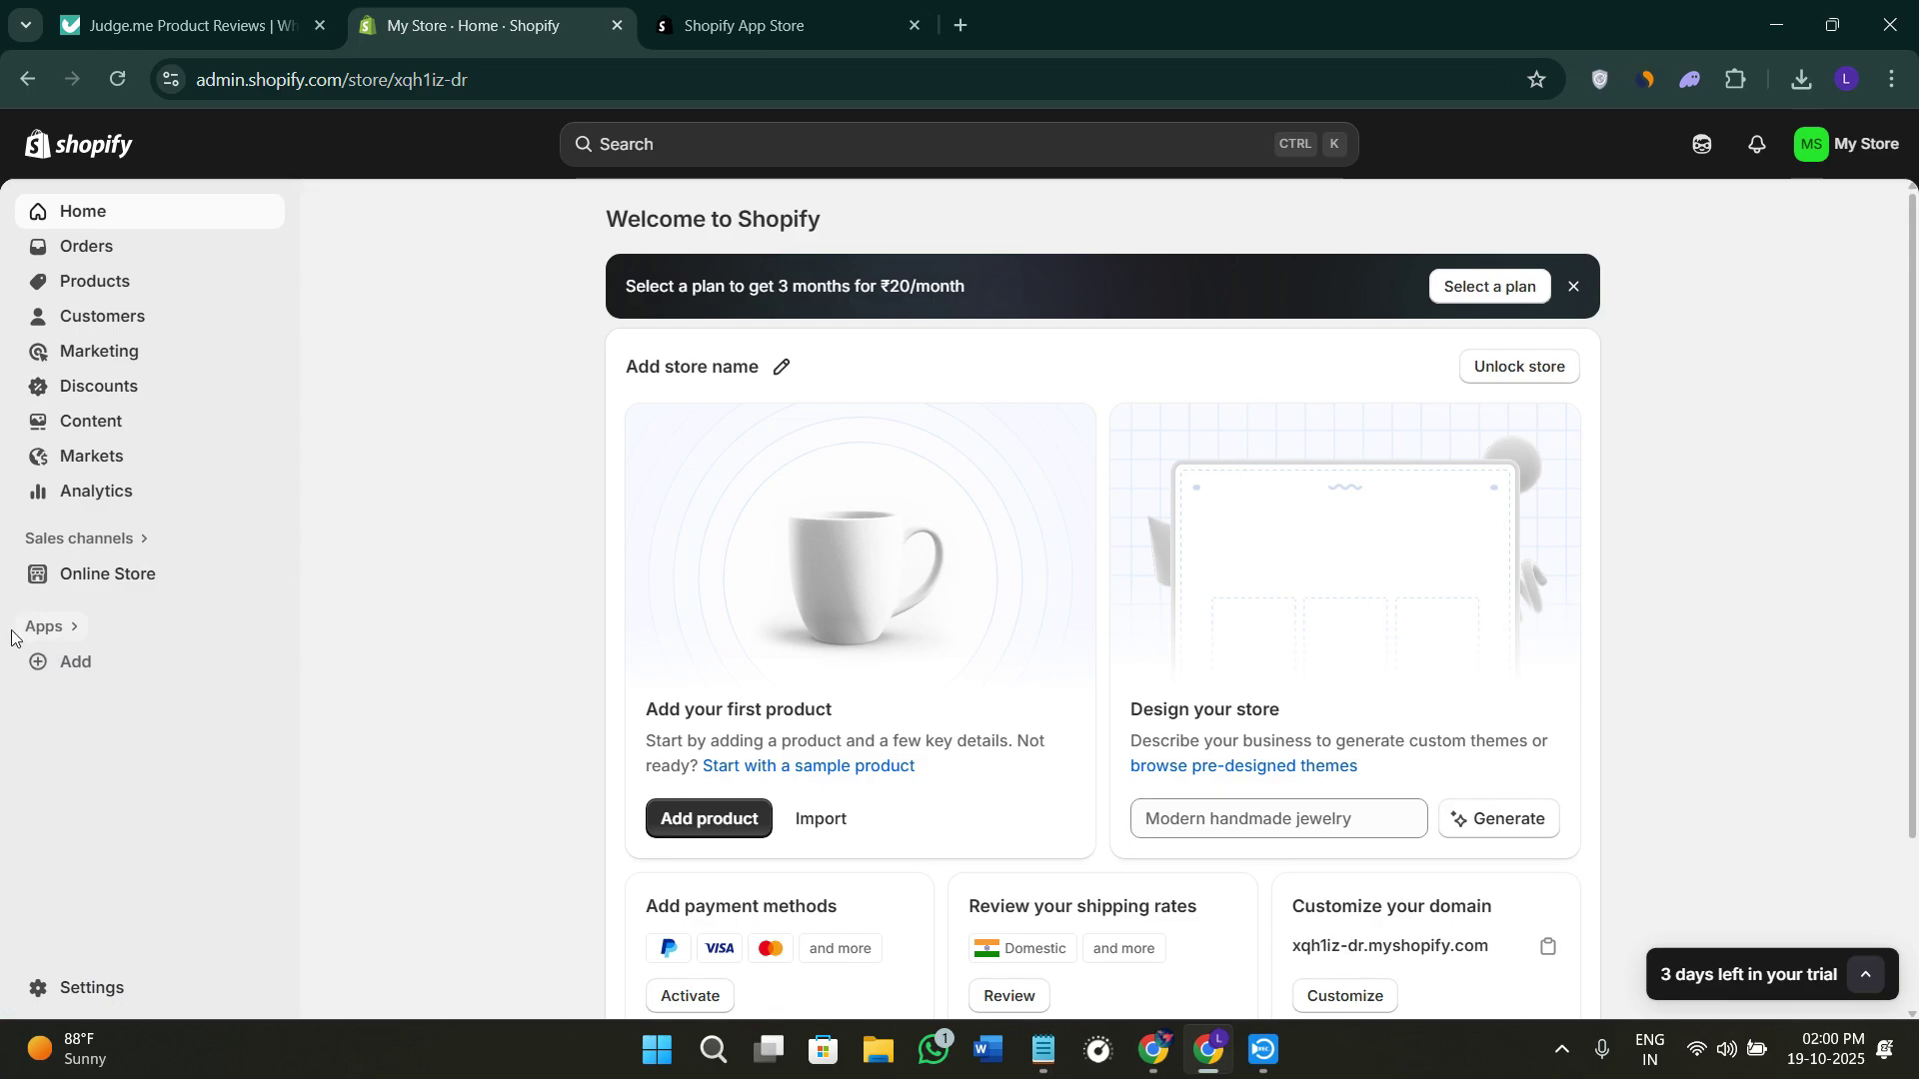
Open the Shopify App Store from the Apps > Add menu.
left_click(86, 667)
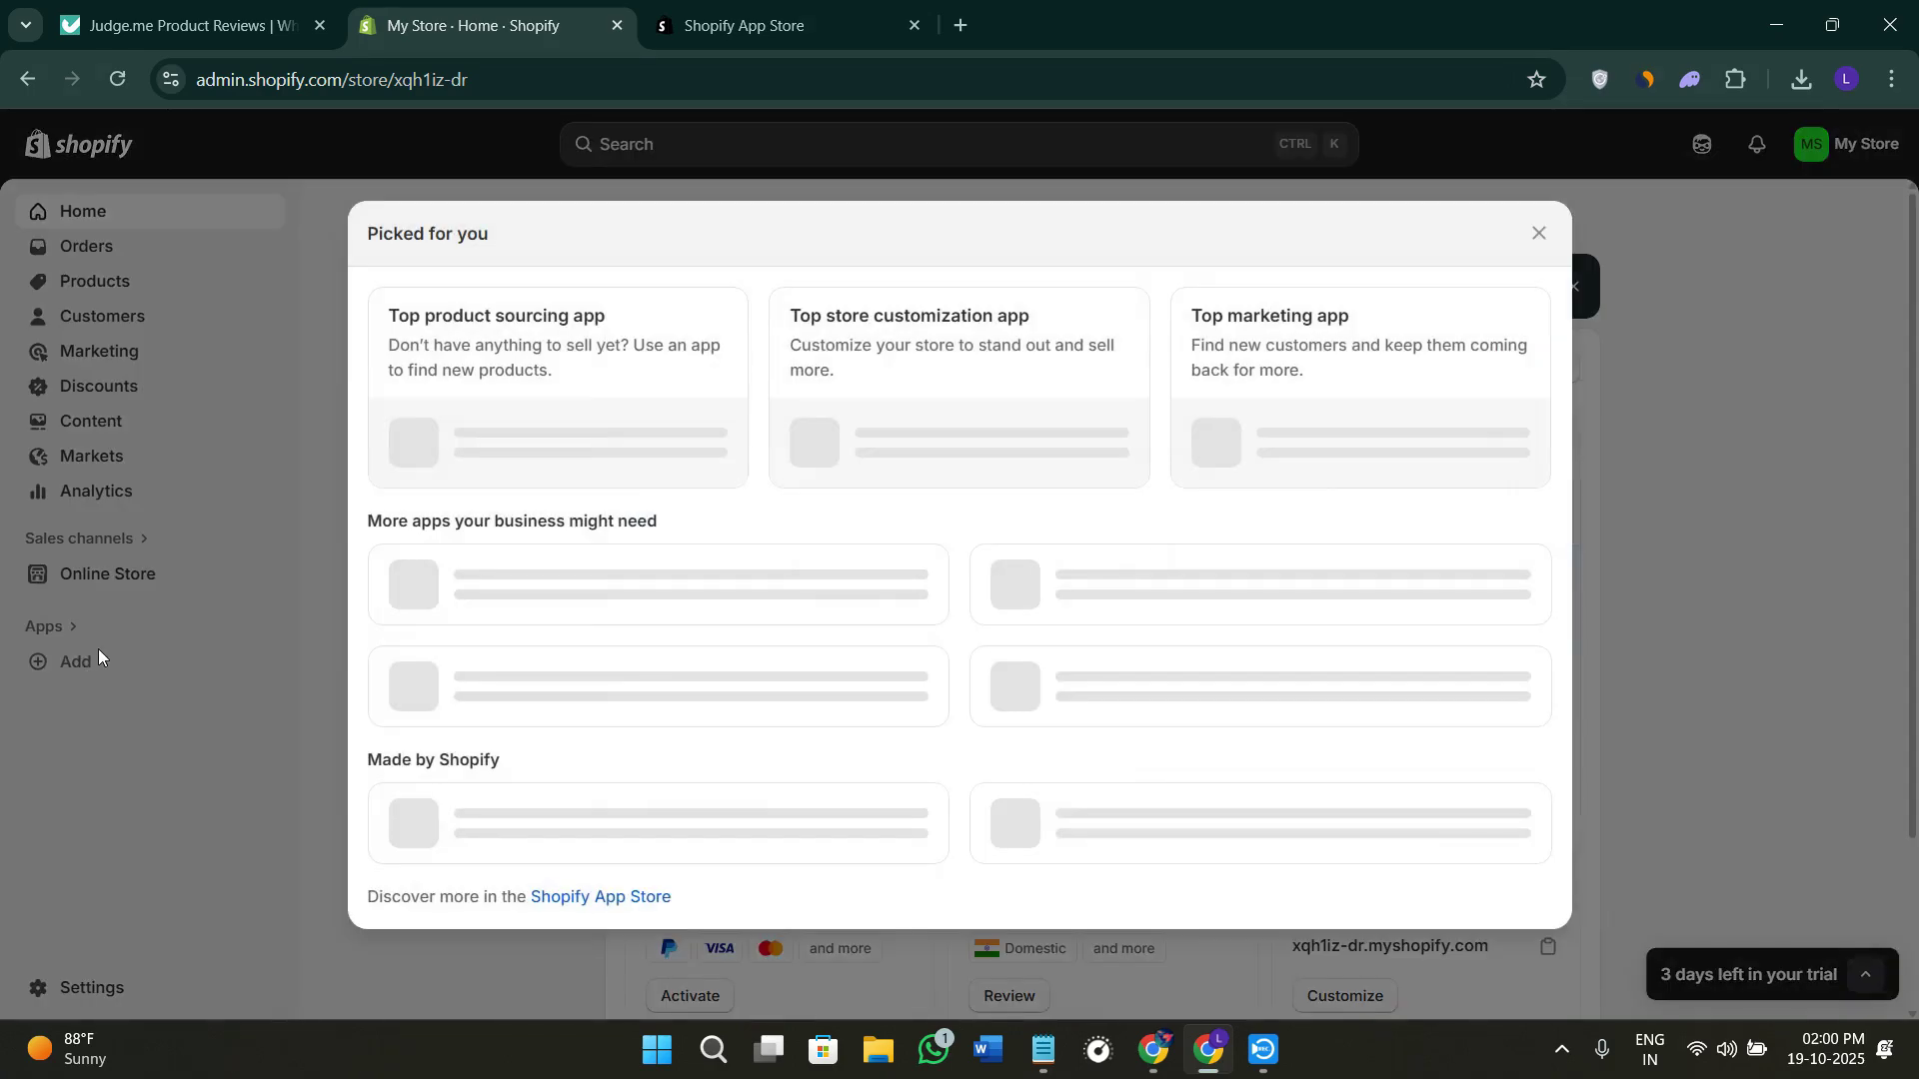
scroll(893, 664, "down", 1)
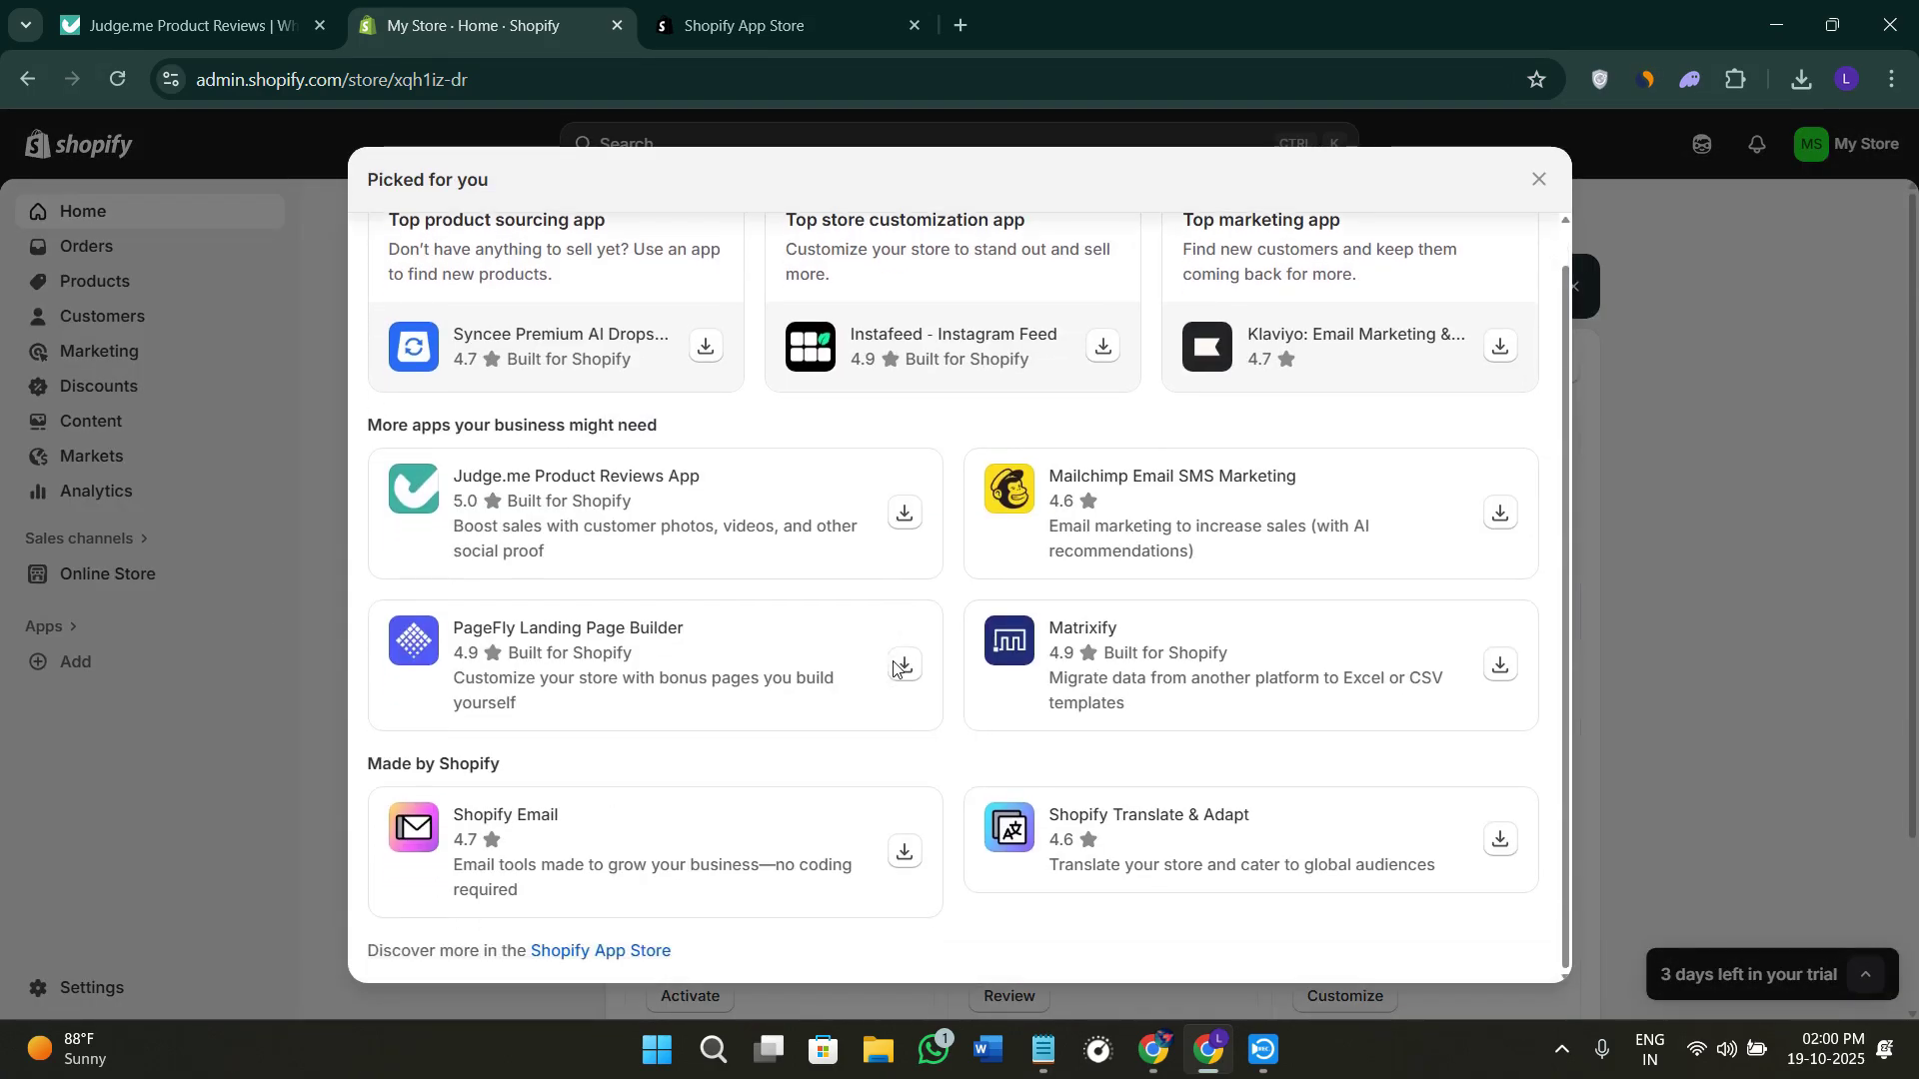
left_click(662, 954)
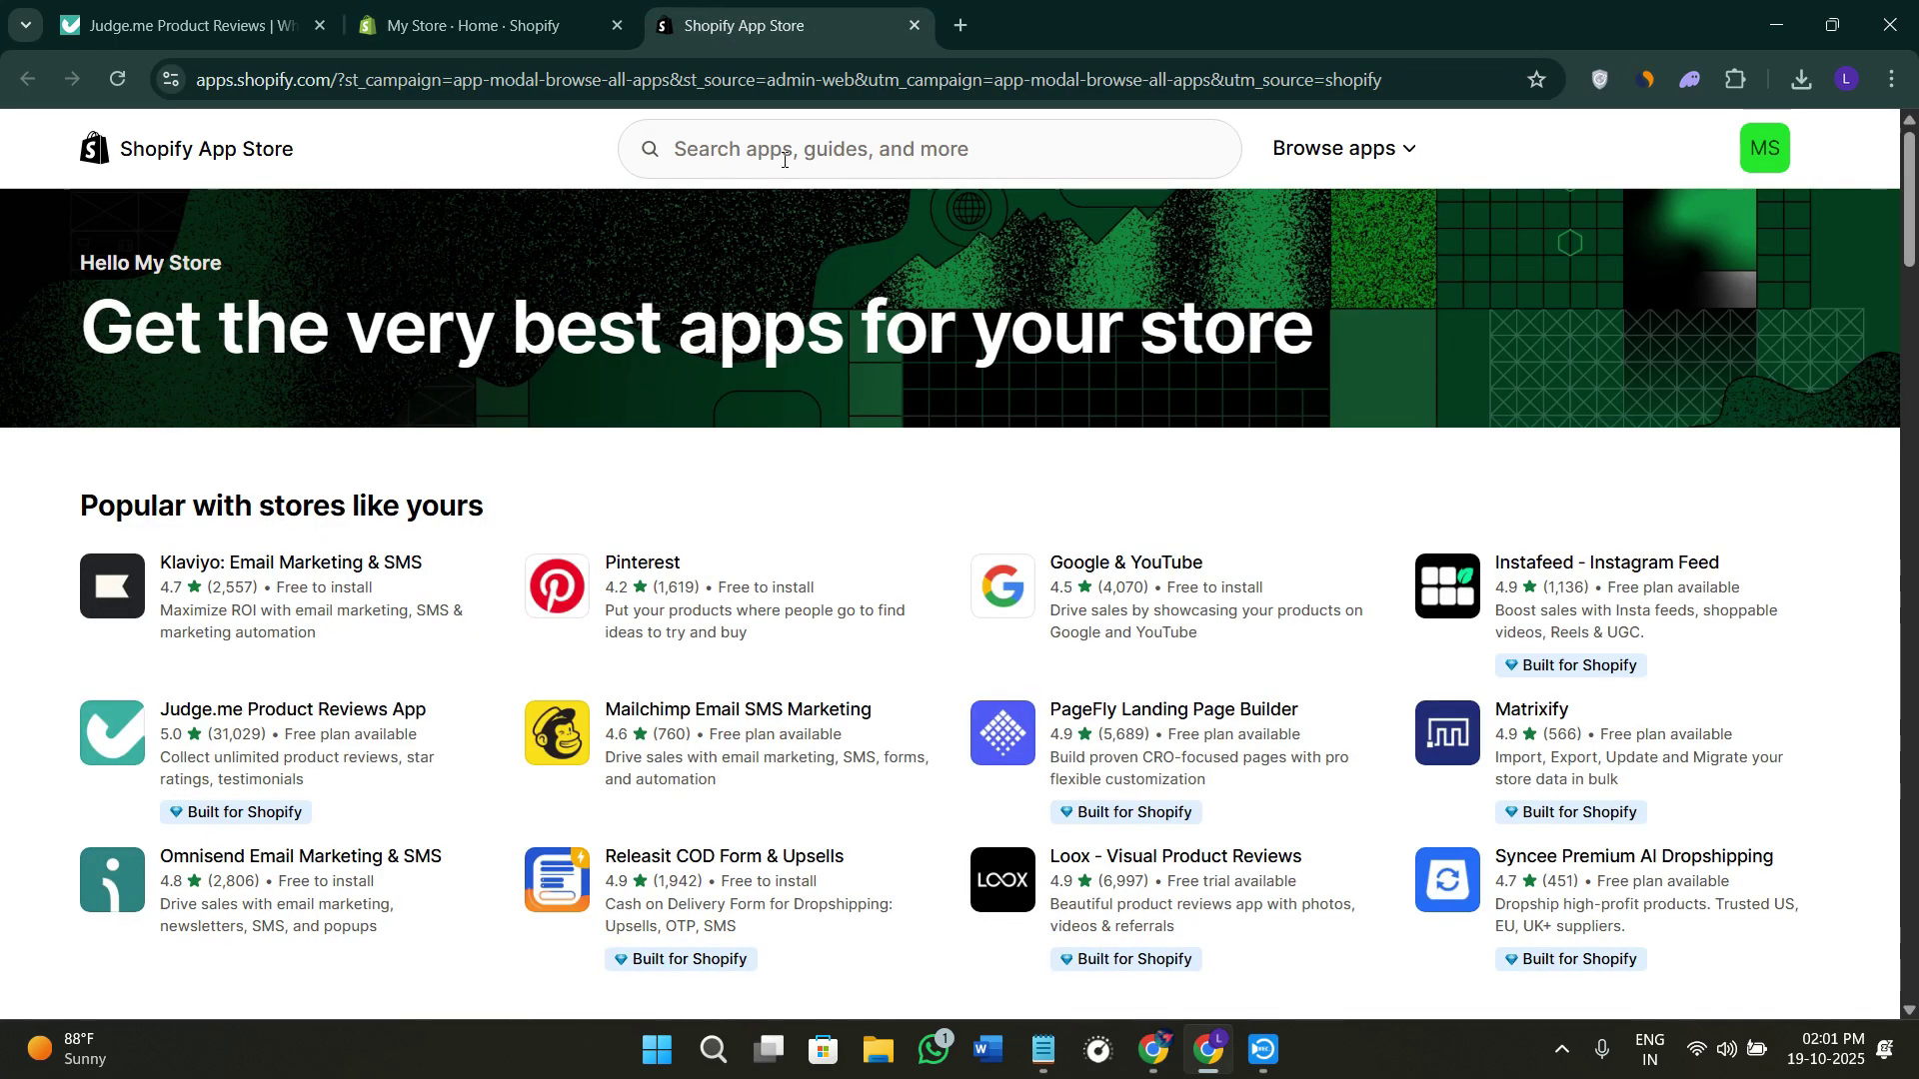
Search the App Store for 'Judge.me' and open the Judge.me Product Reviews listing.
left_click(1152, 1049)
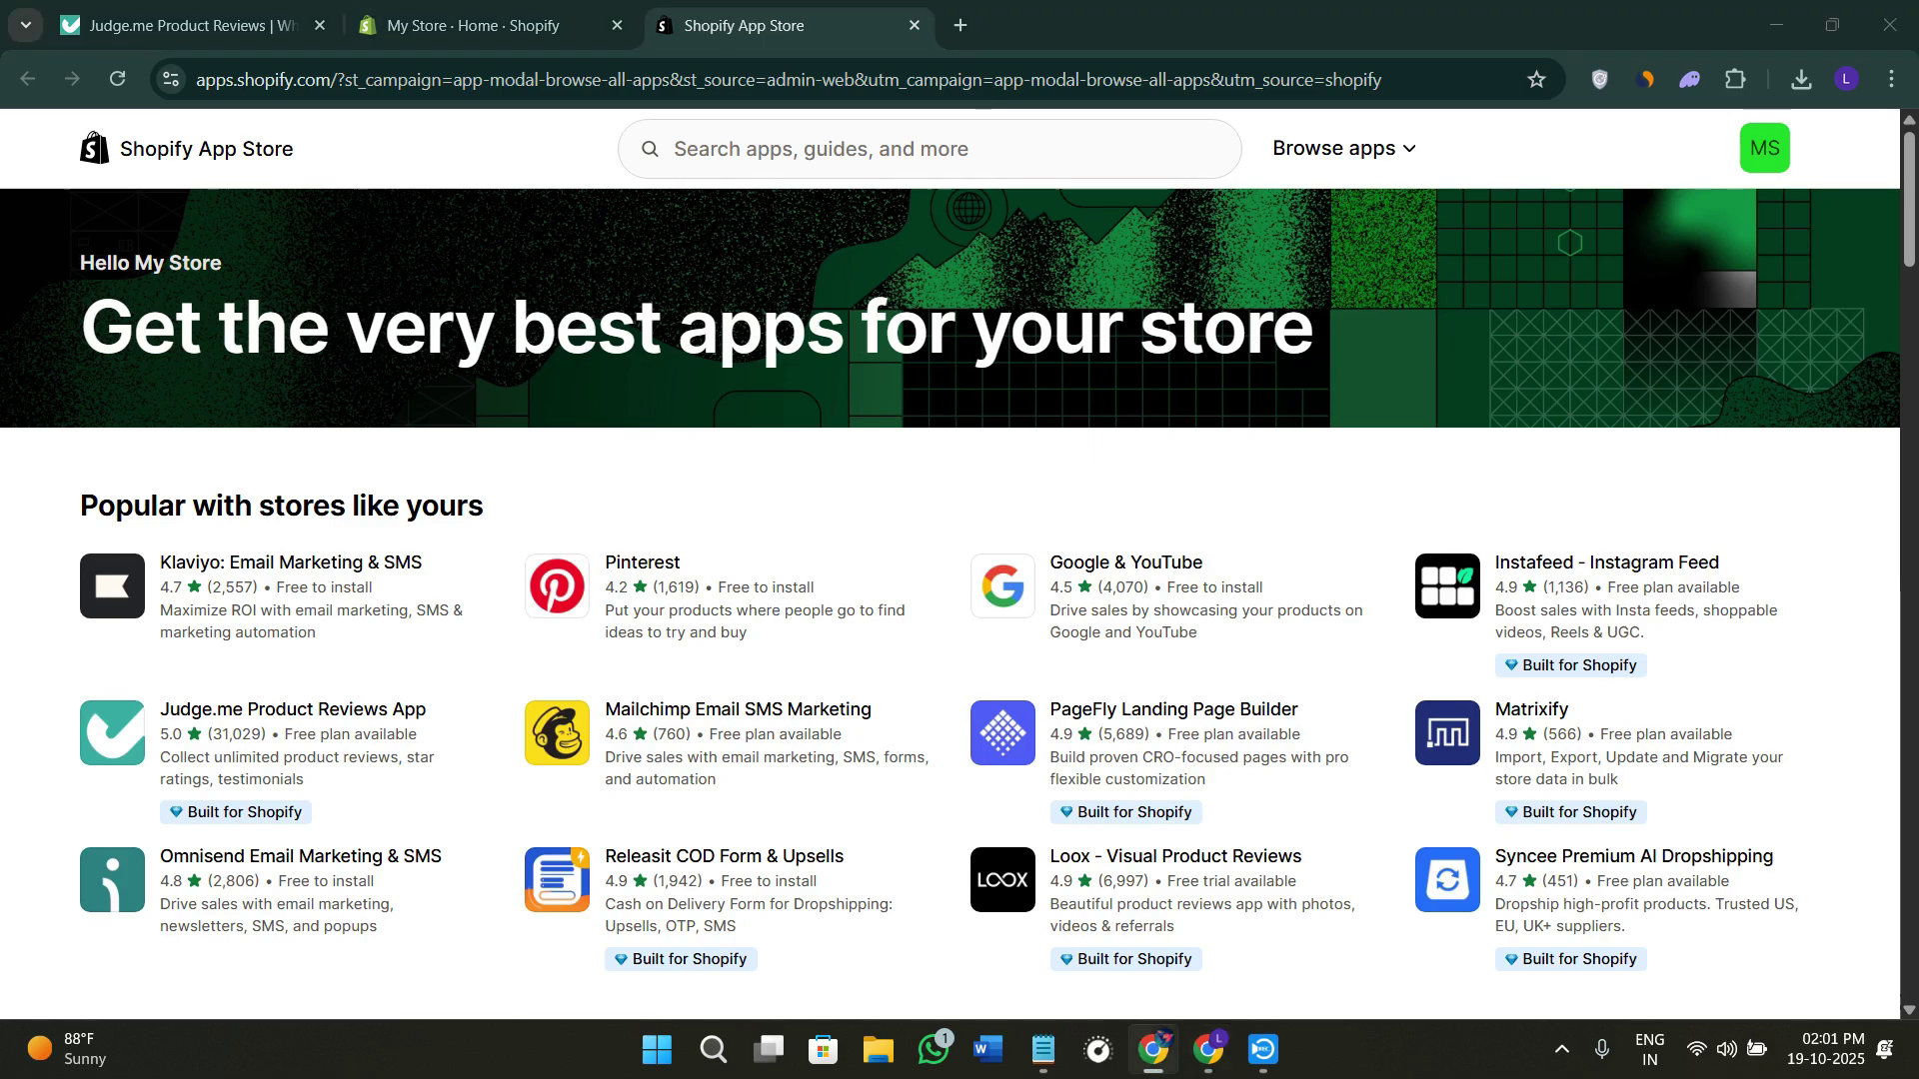
left_click(896, 163)
type("Judge.me")
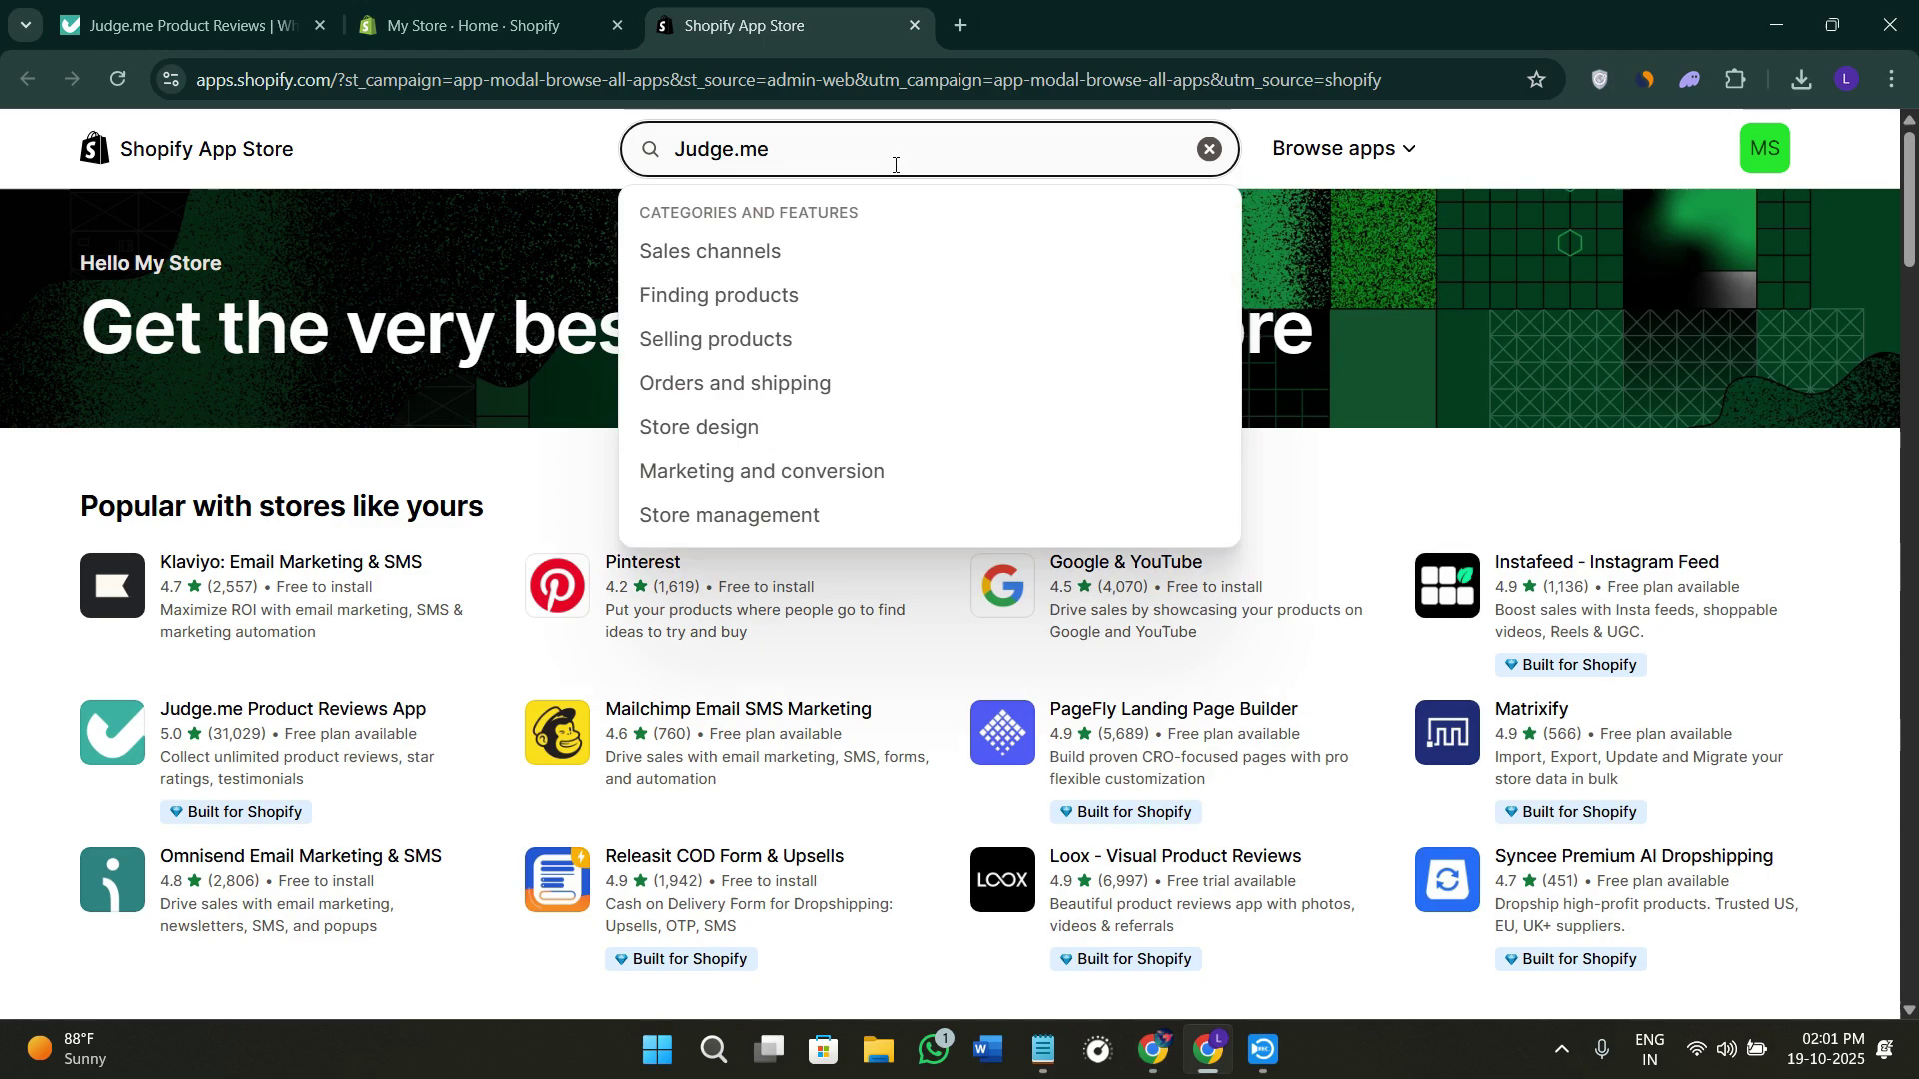
key("Return")
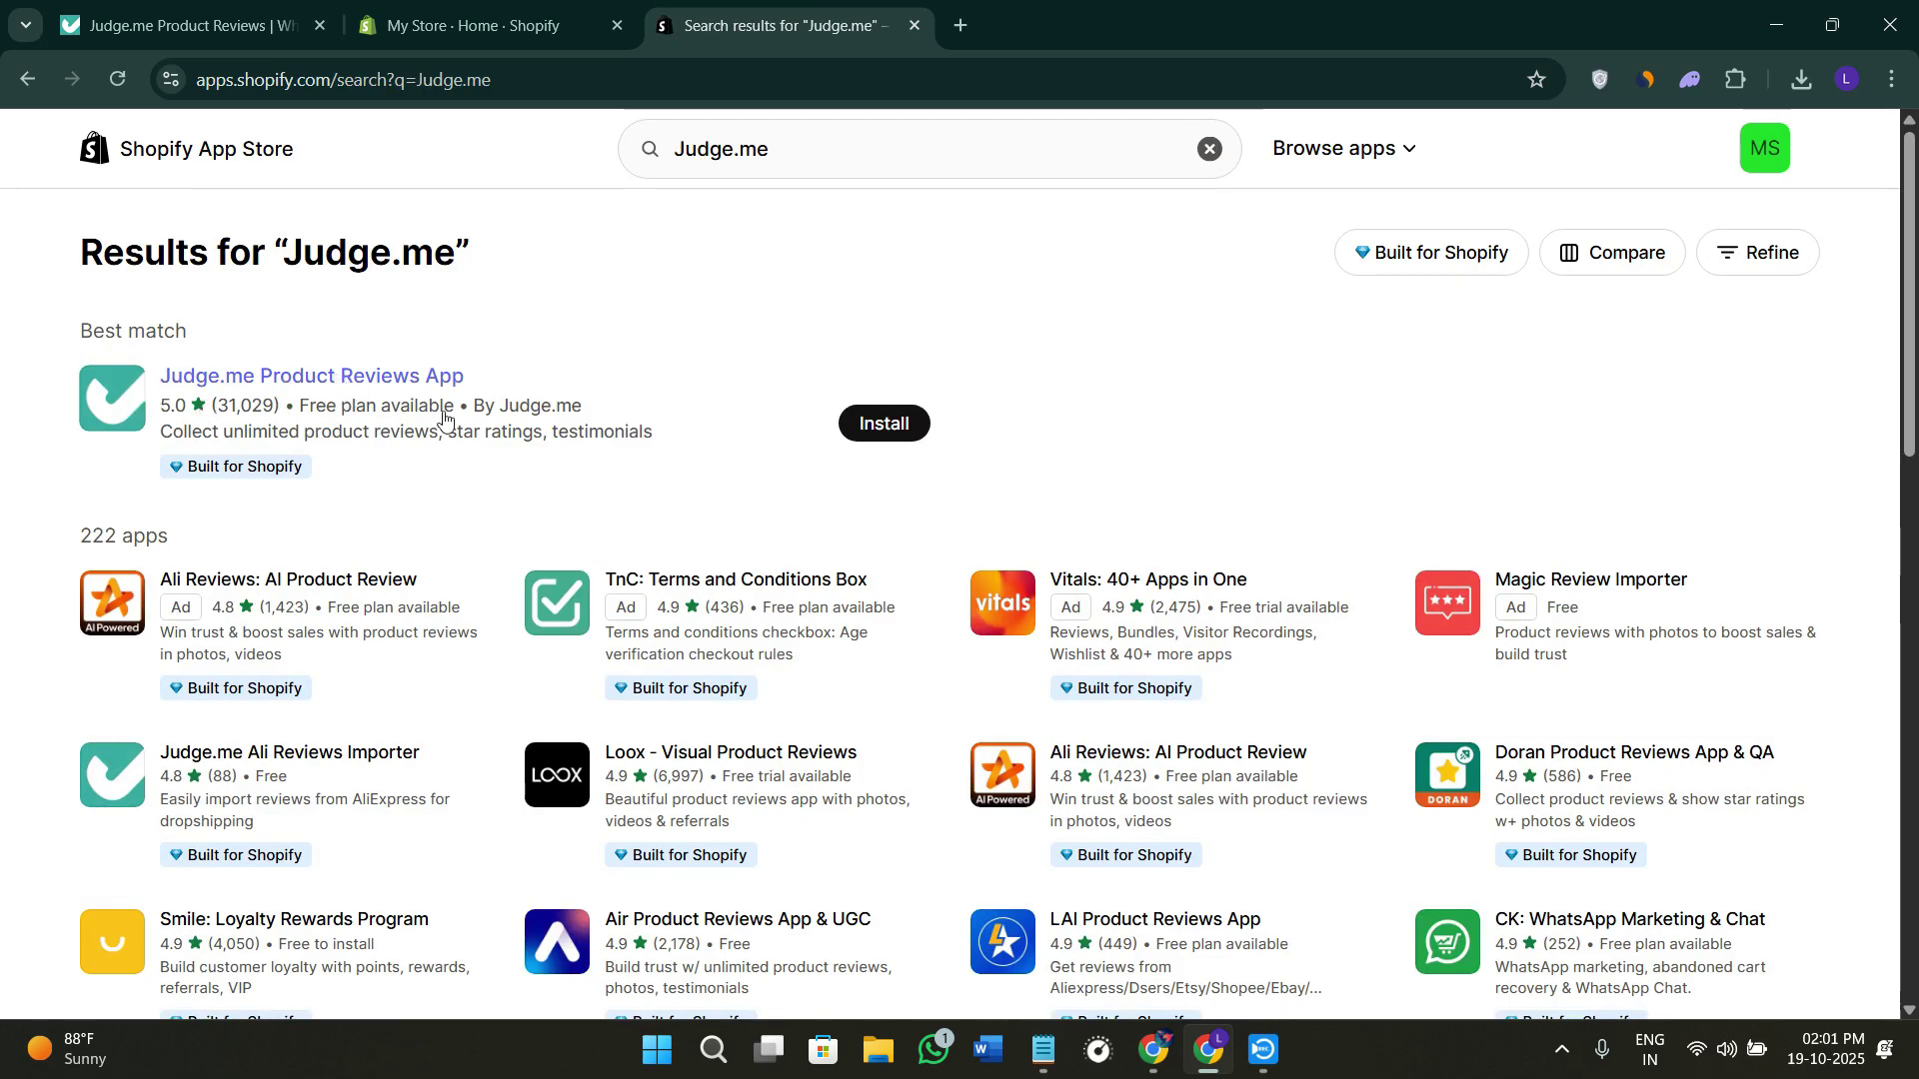
left_click(133, 403)
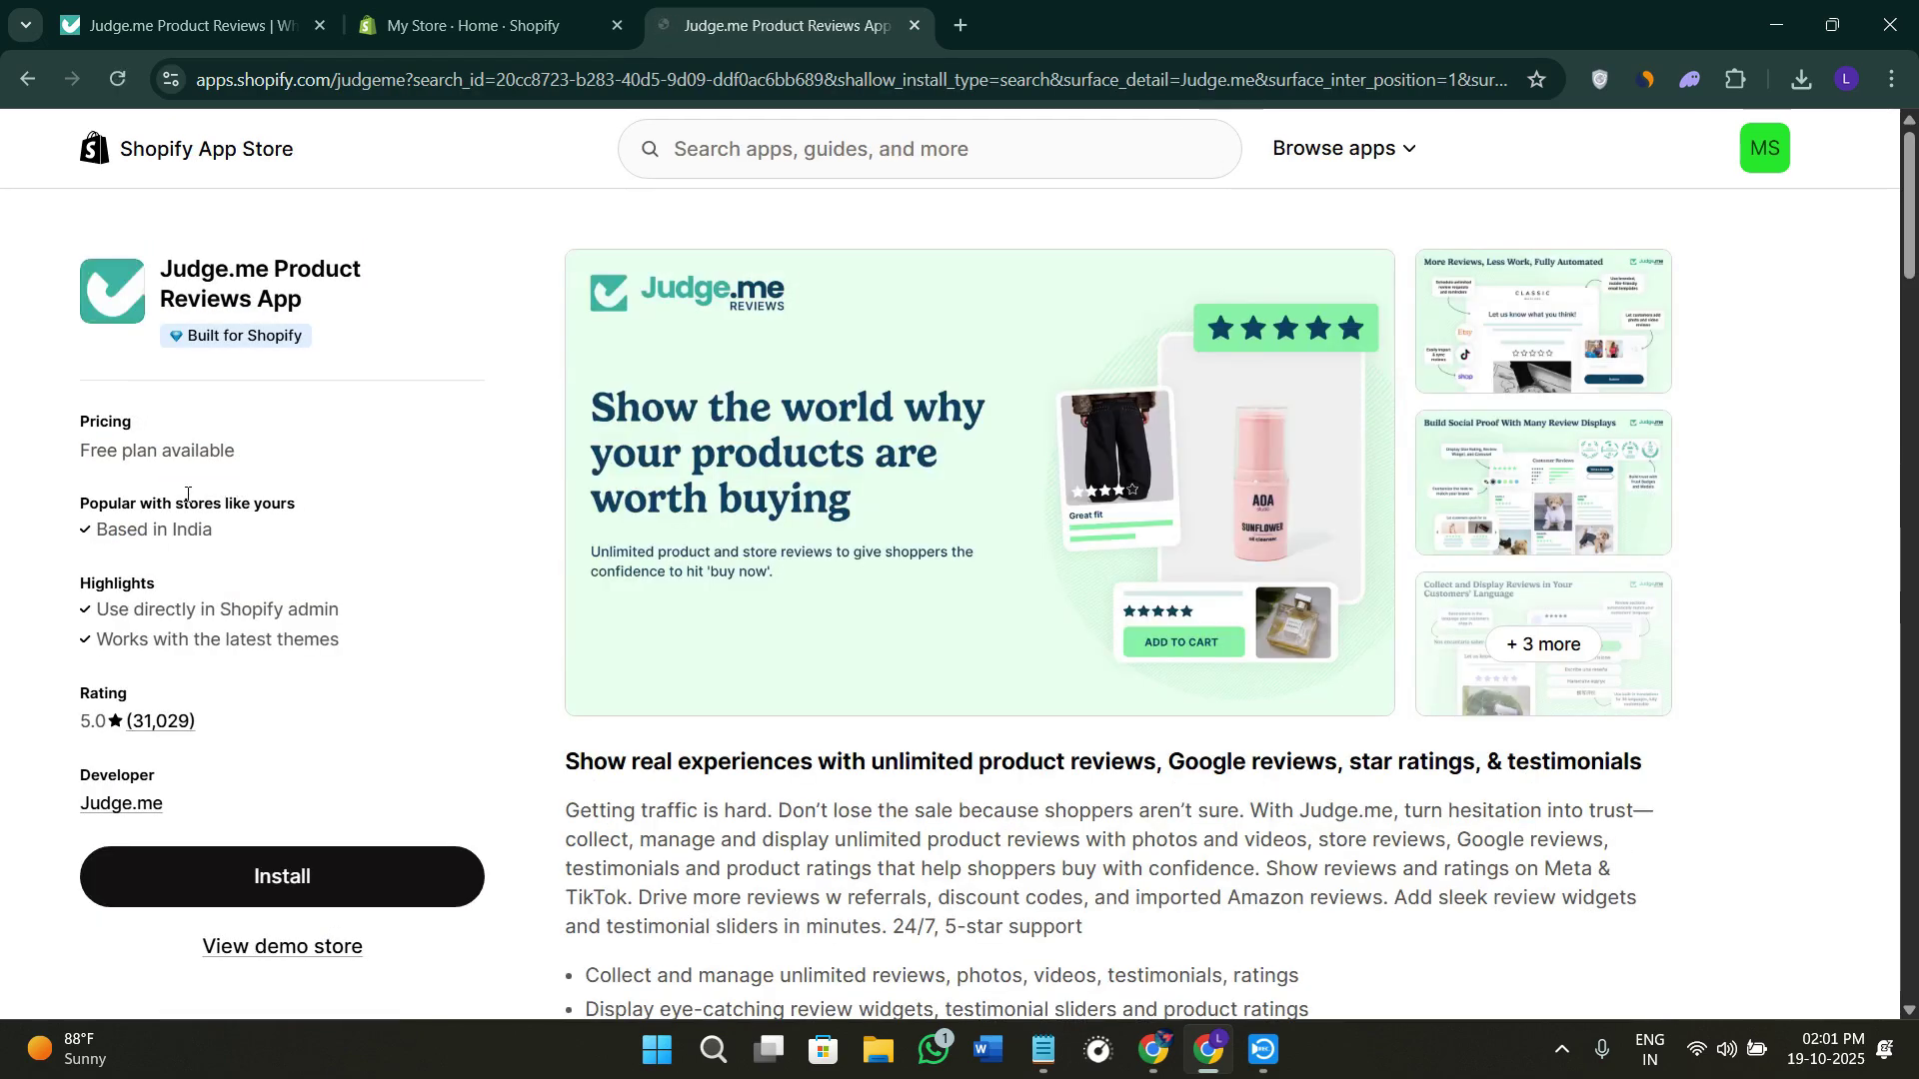
Start installing Judge.me Product Reviews from its listing.
scroll(1139, 790, "down", 5)
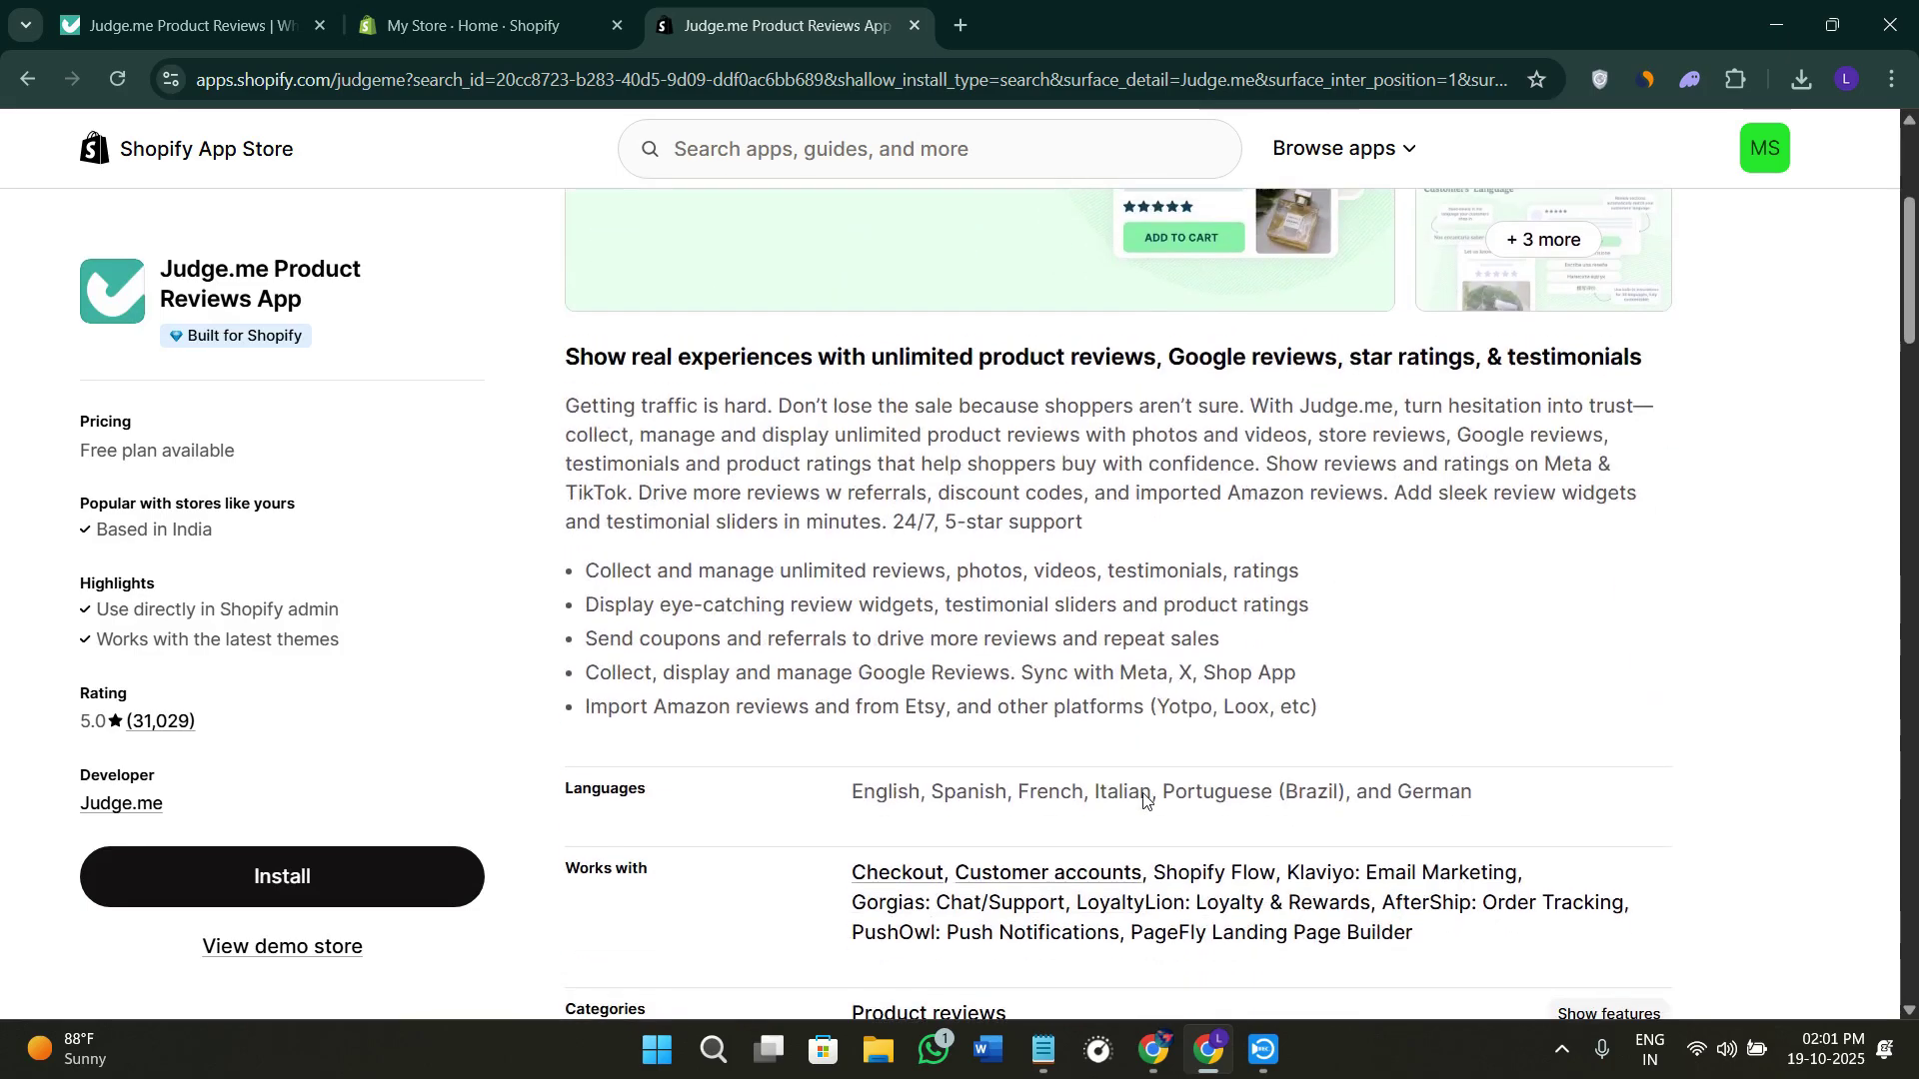
scroll(1144, 799, "up", 5)
left_click(375, 898)
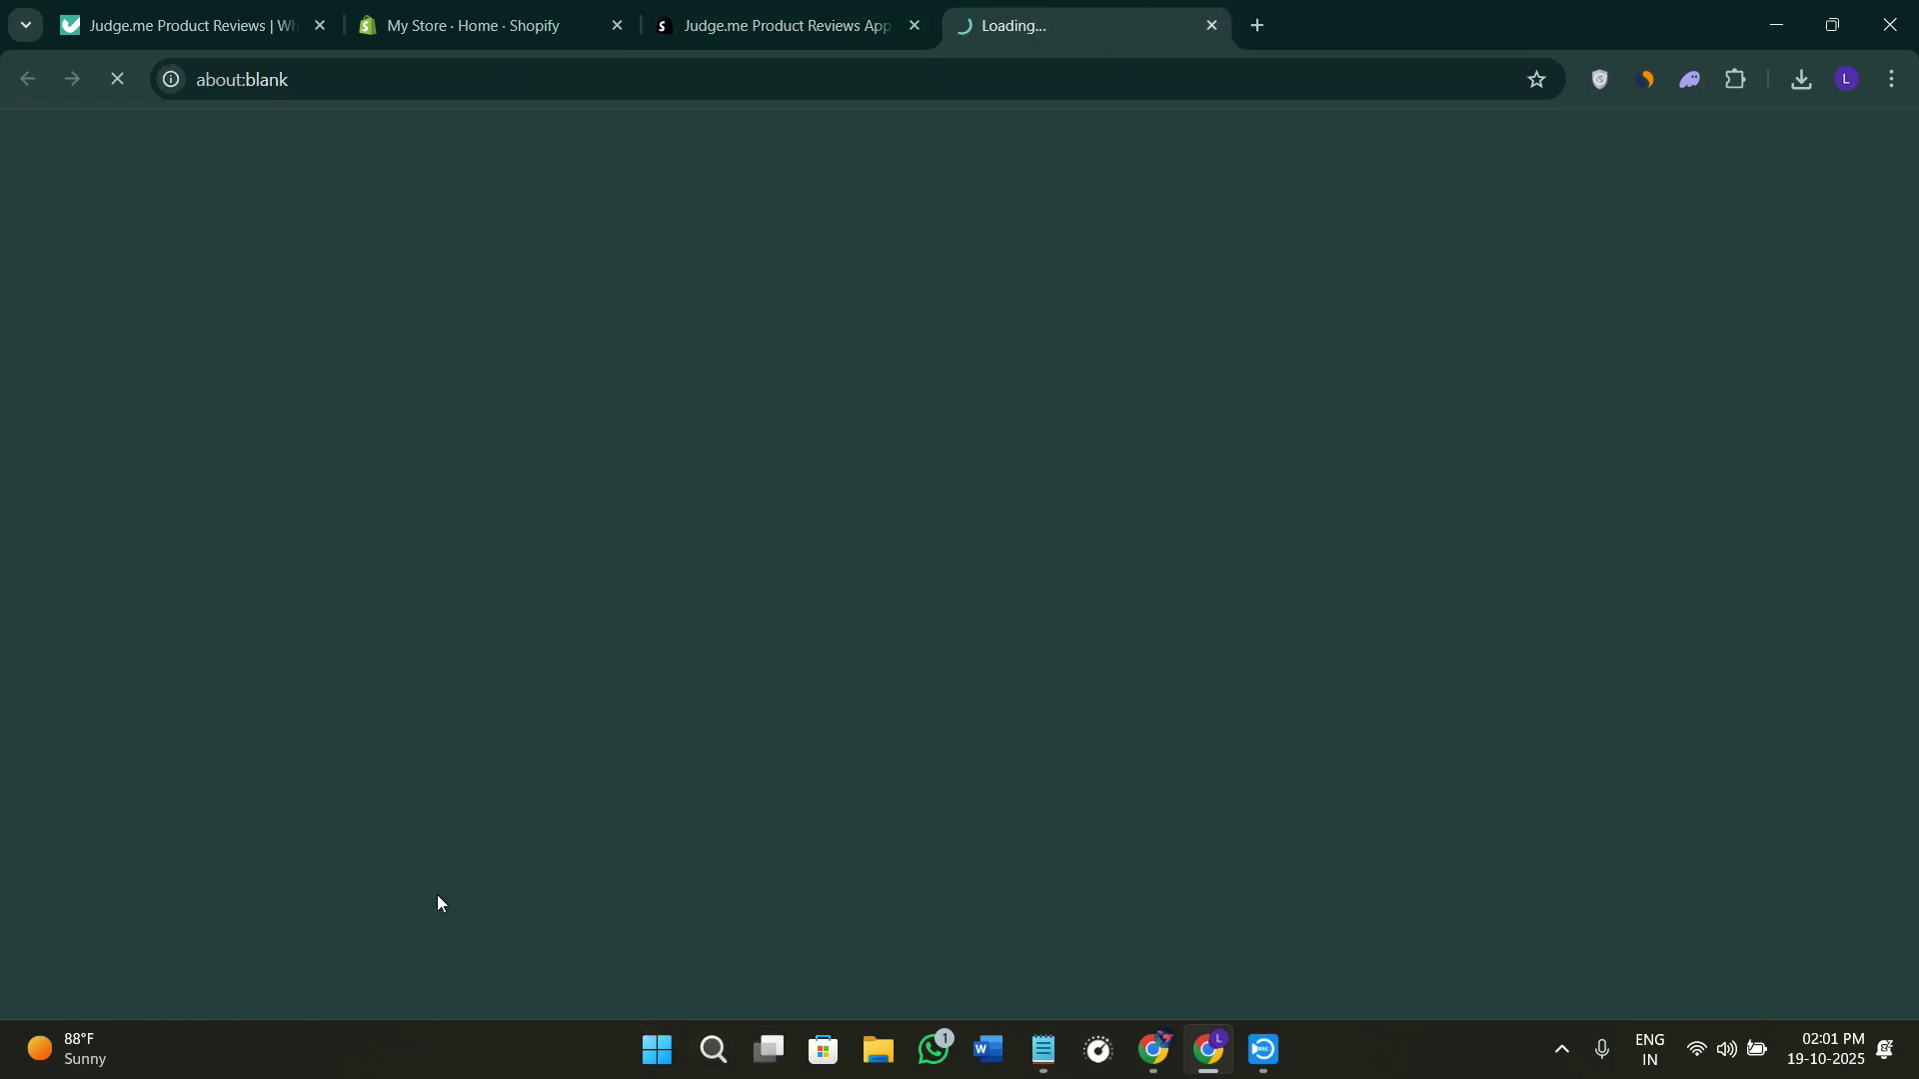
left_click(779, 25)
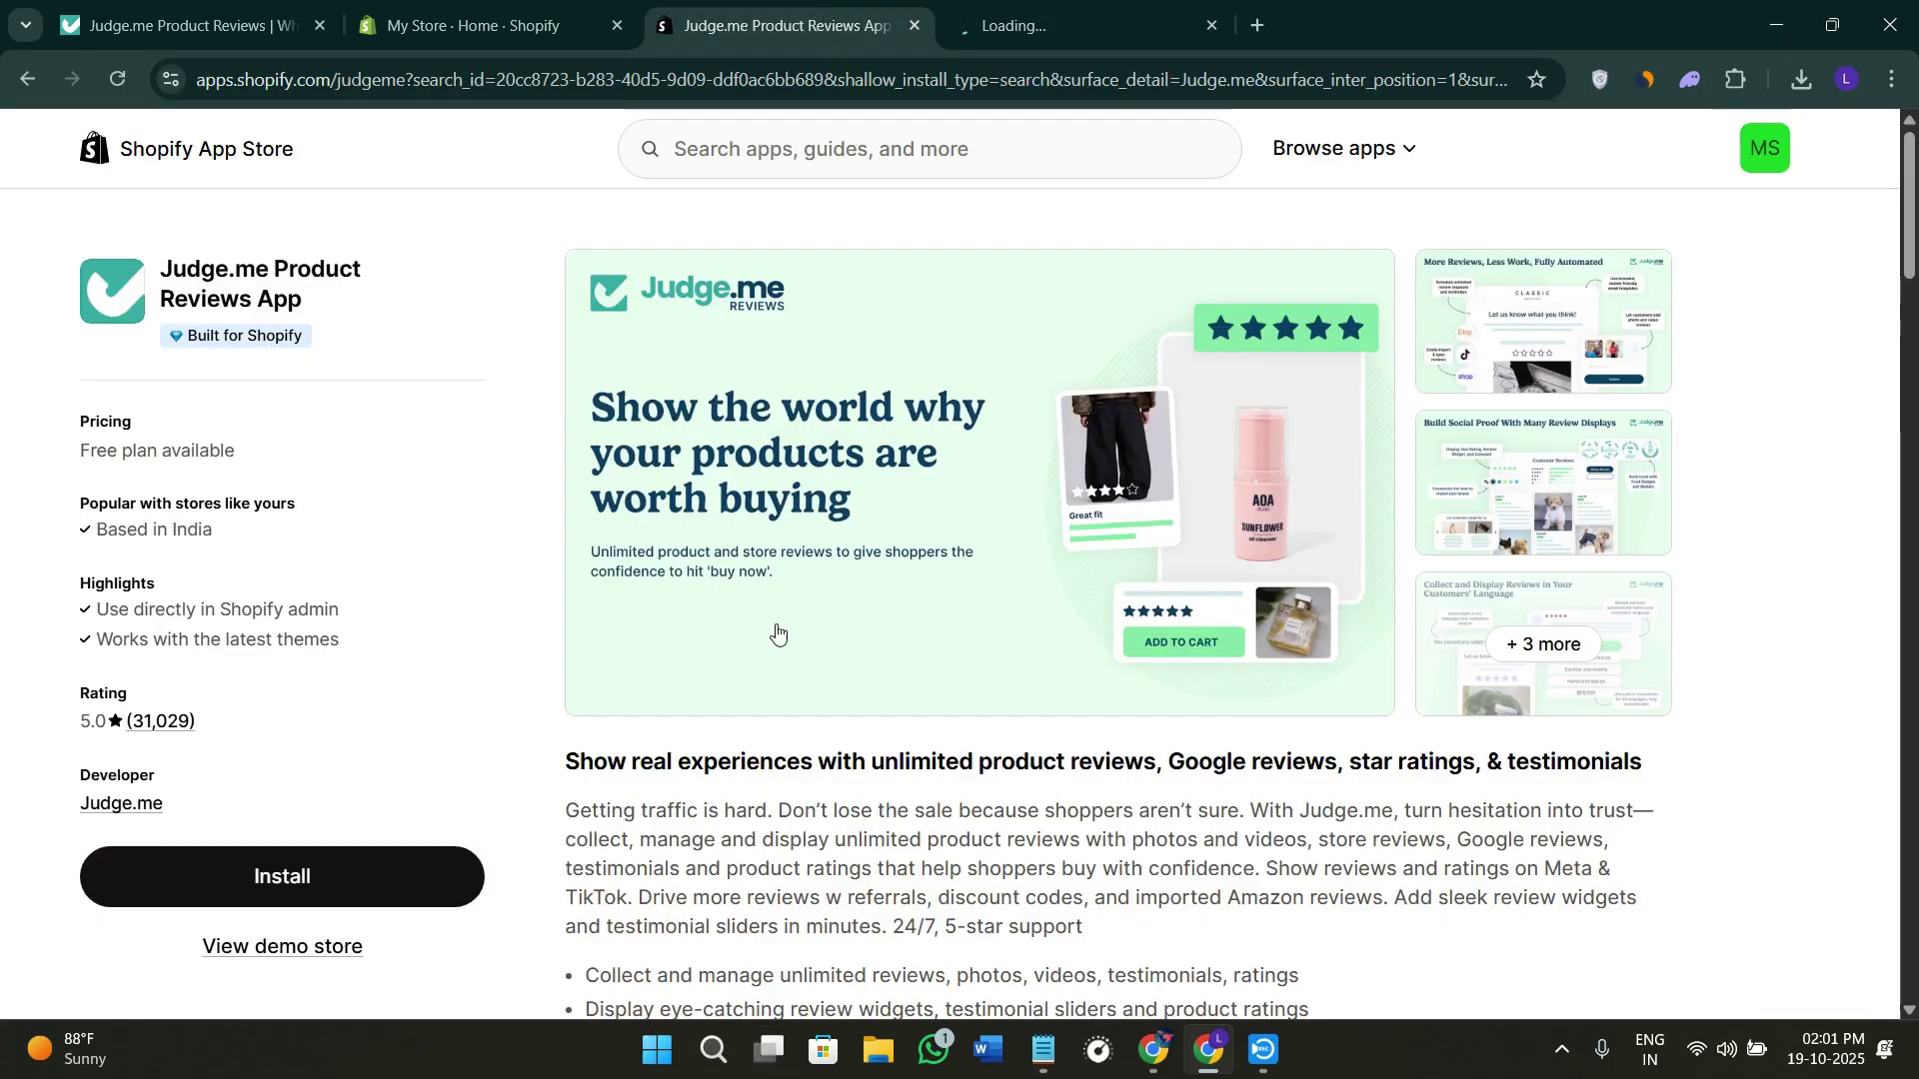
Preview the Judge.me demo store, then look over the app listing again.
left_click(265, 950)
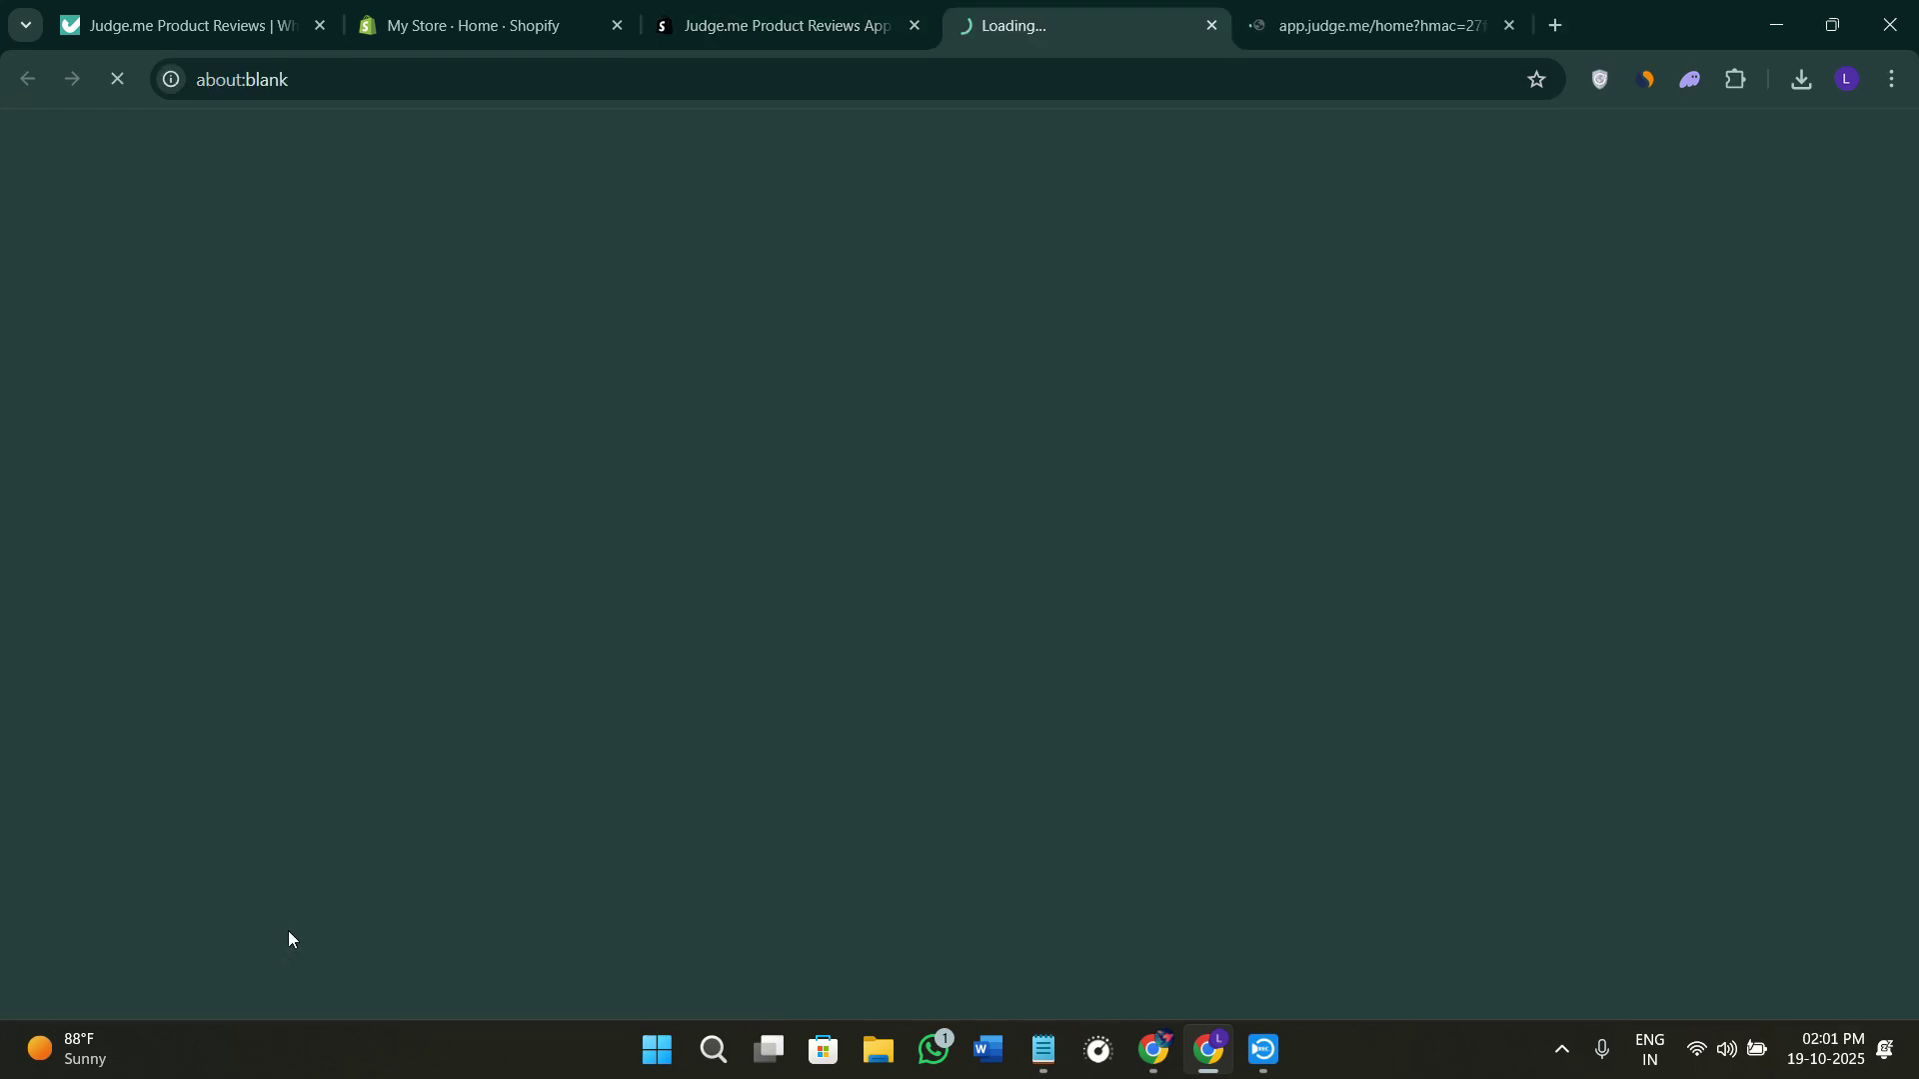
left_click(860, 5)
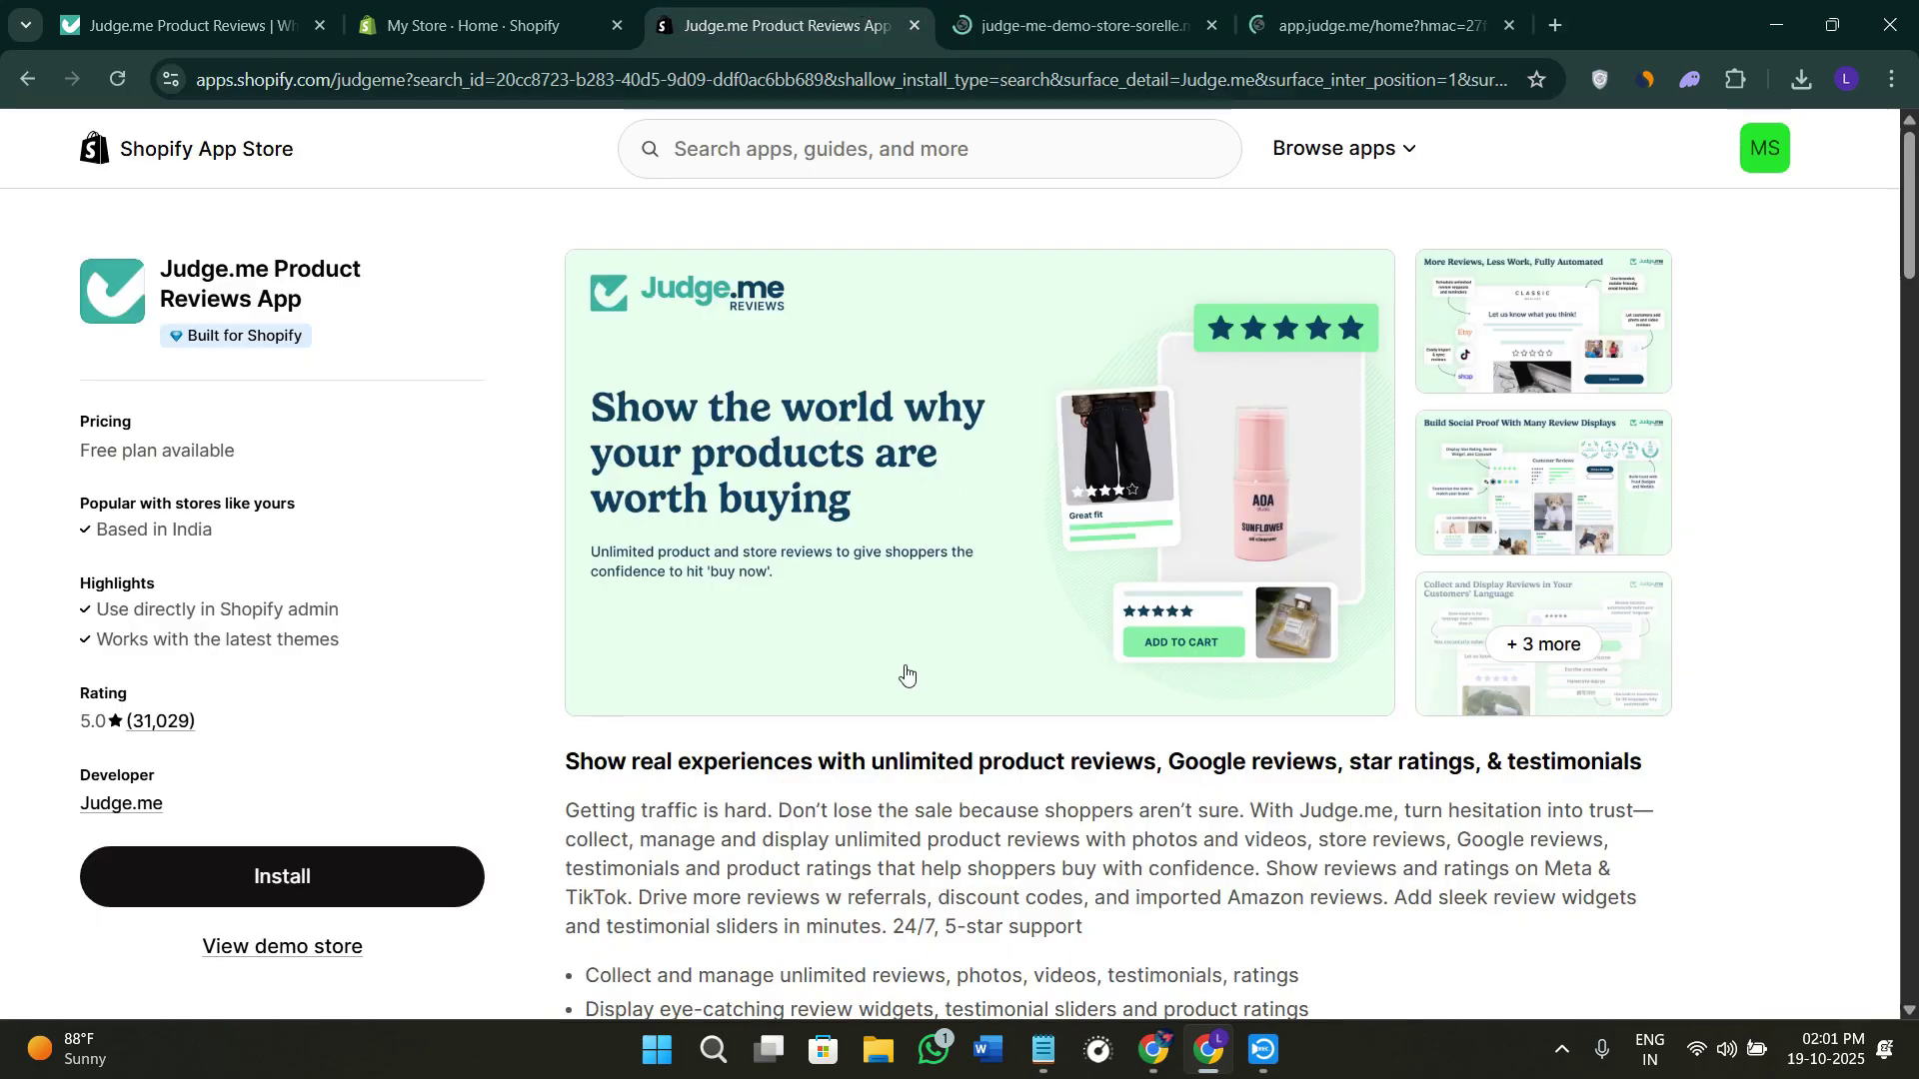
scroll(905, 660, "down", 10)
scroll(917, 689, "up", 8)
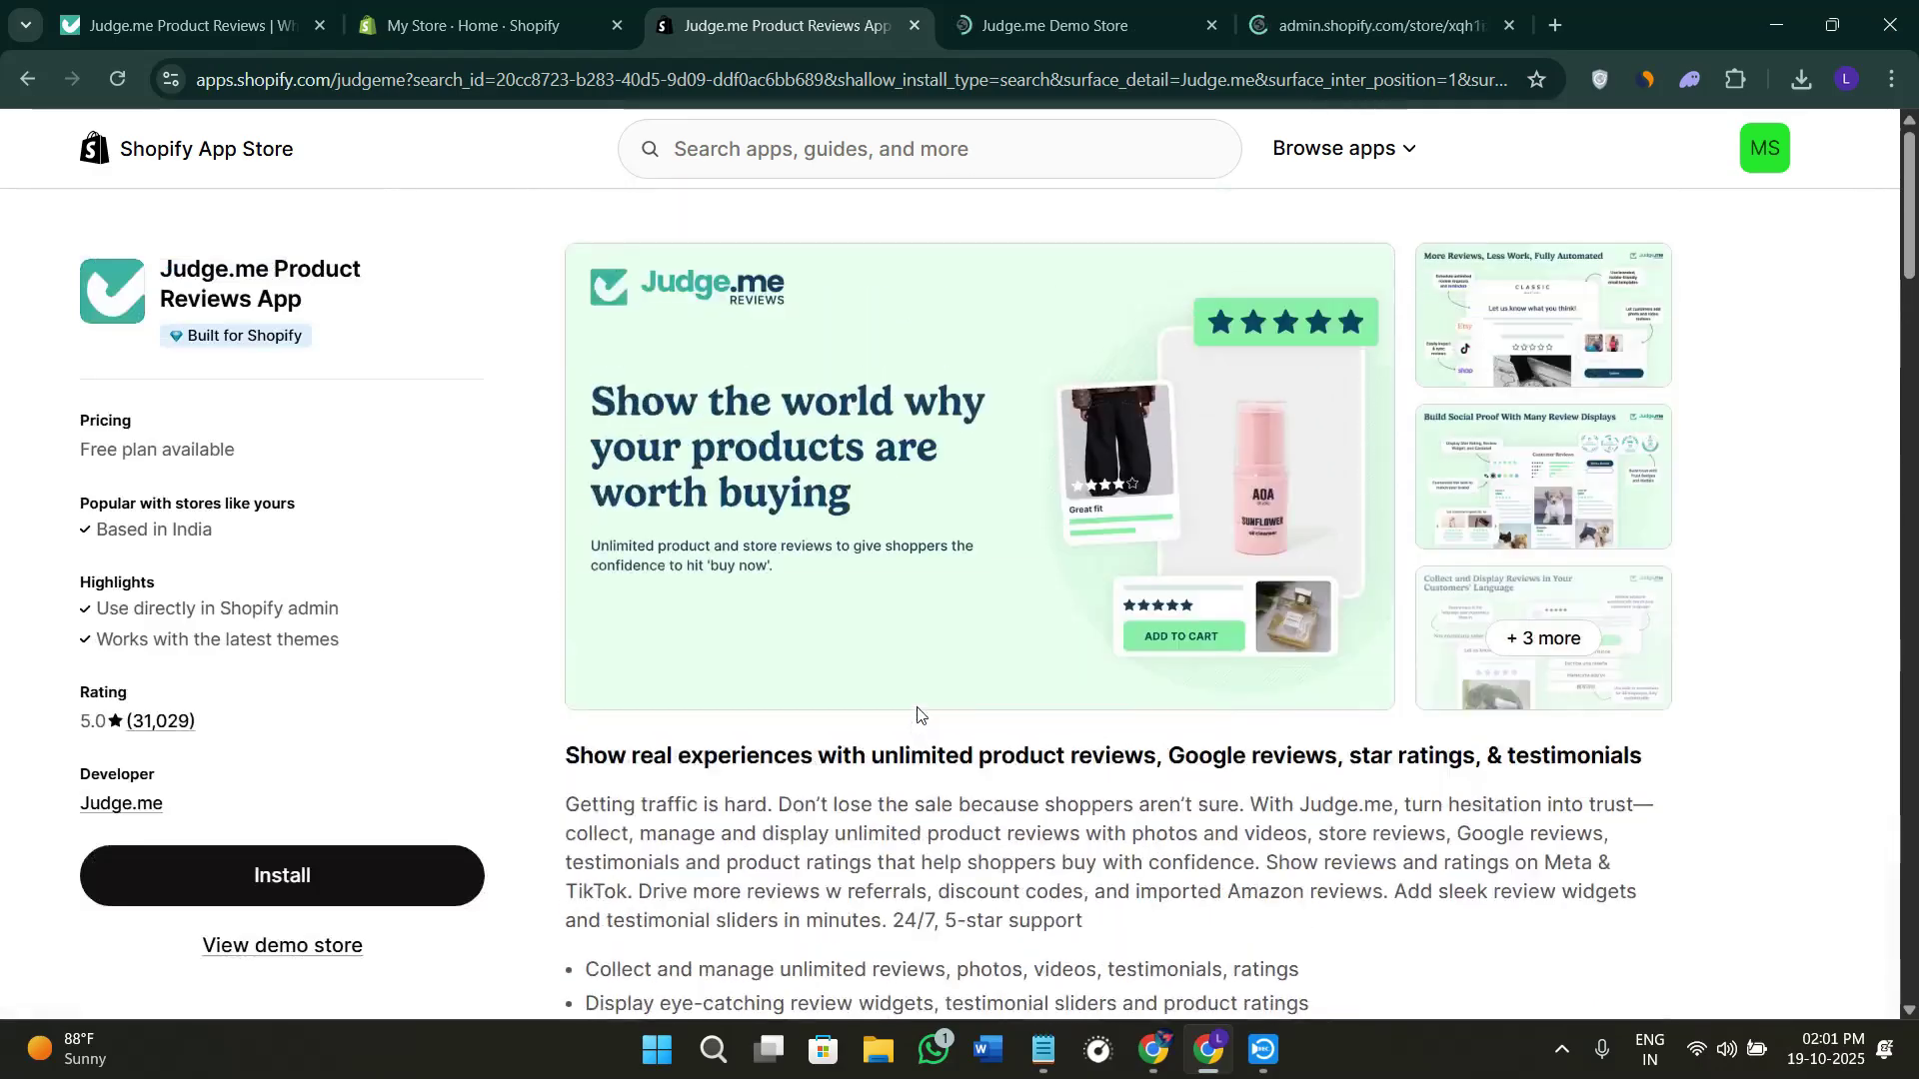
scroll(924, 714, "down", 9)
scroll(924, 717, "up", 10)
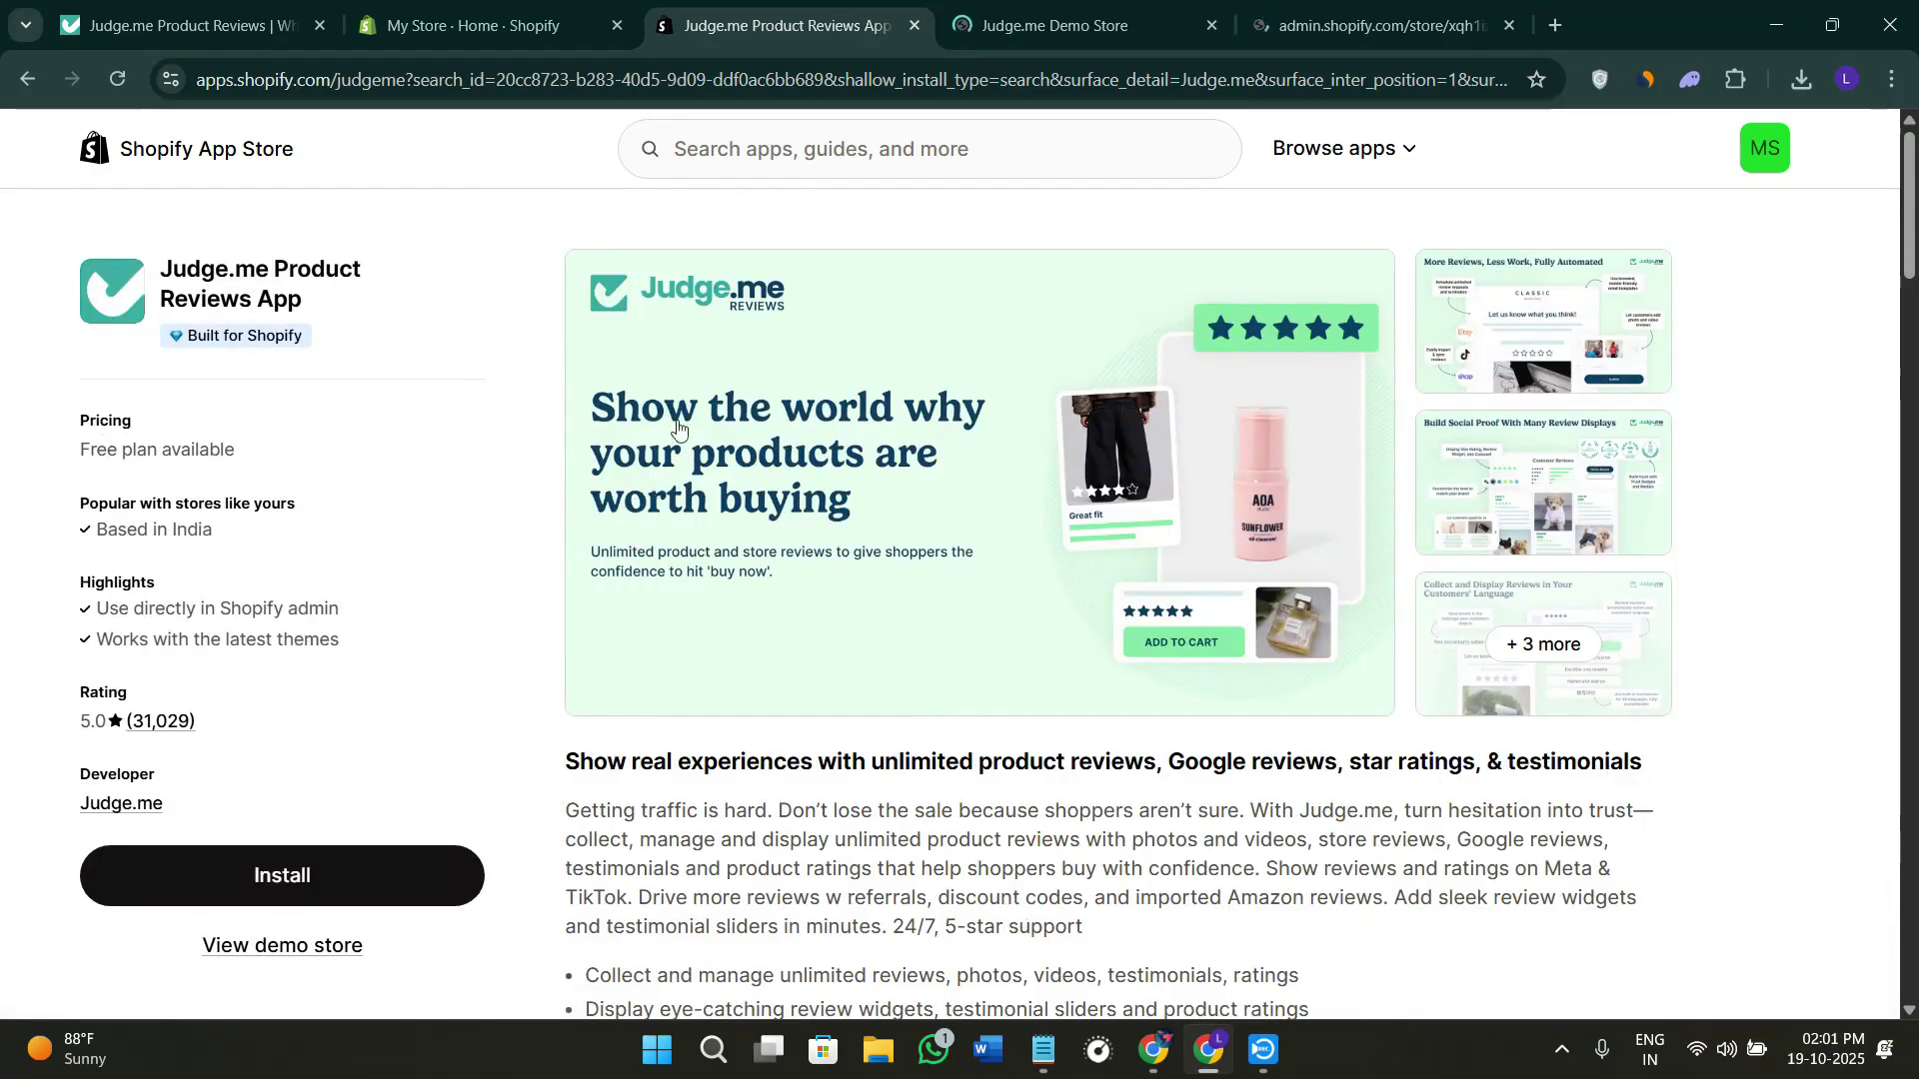
scroll(749, 699, "down", 5)
scroll(756, 711, "down", 8)
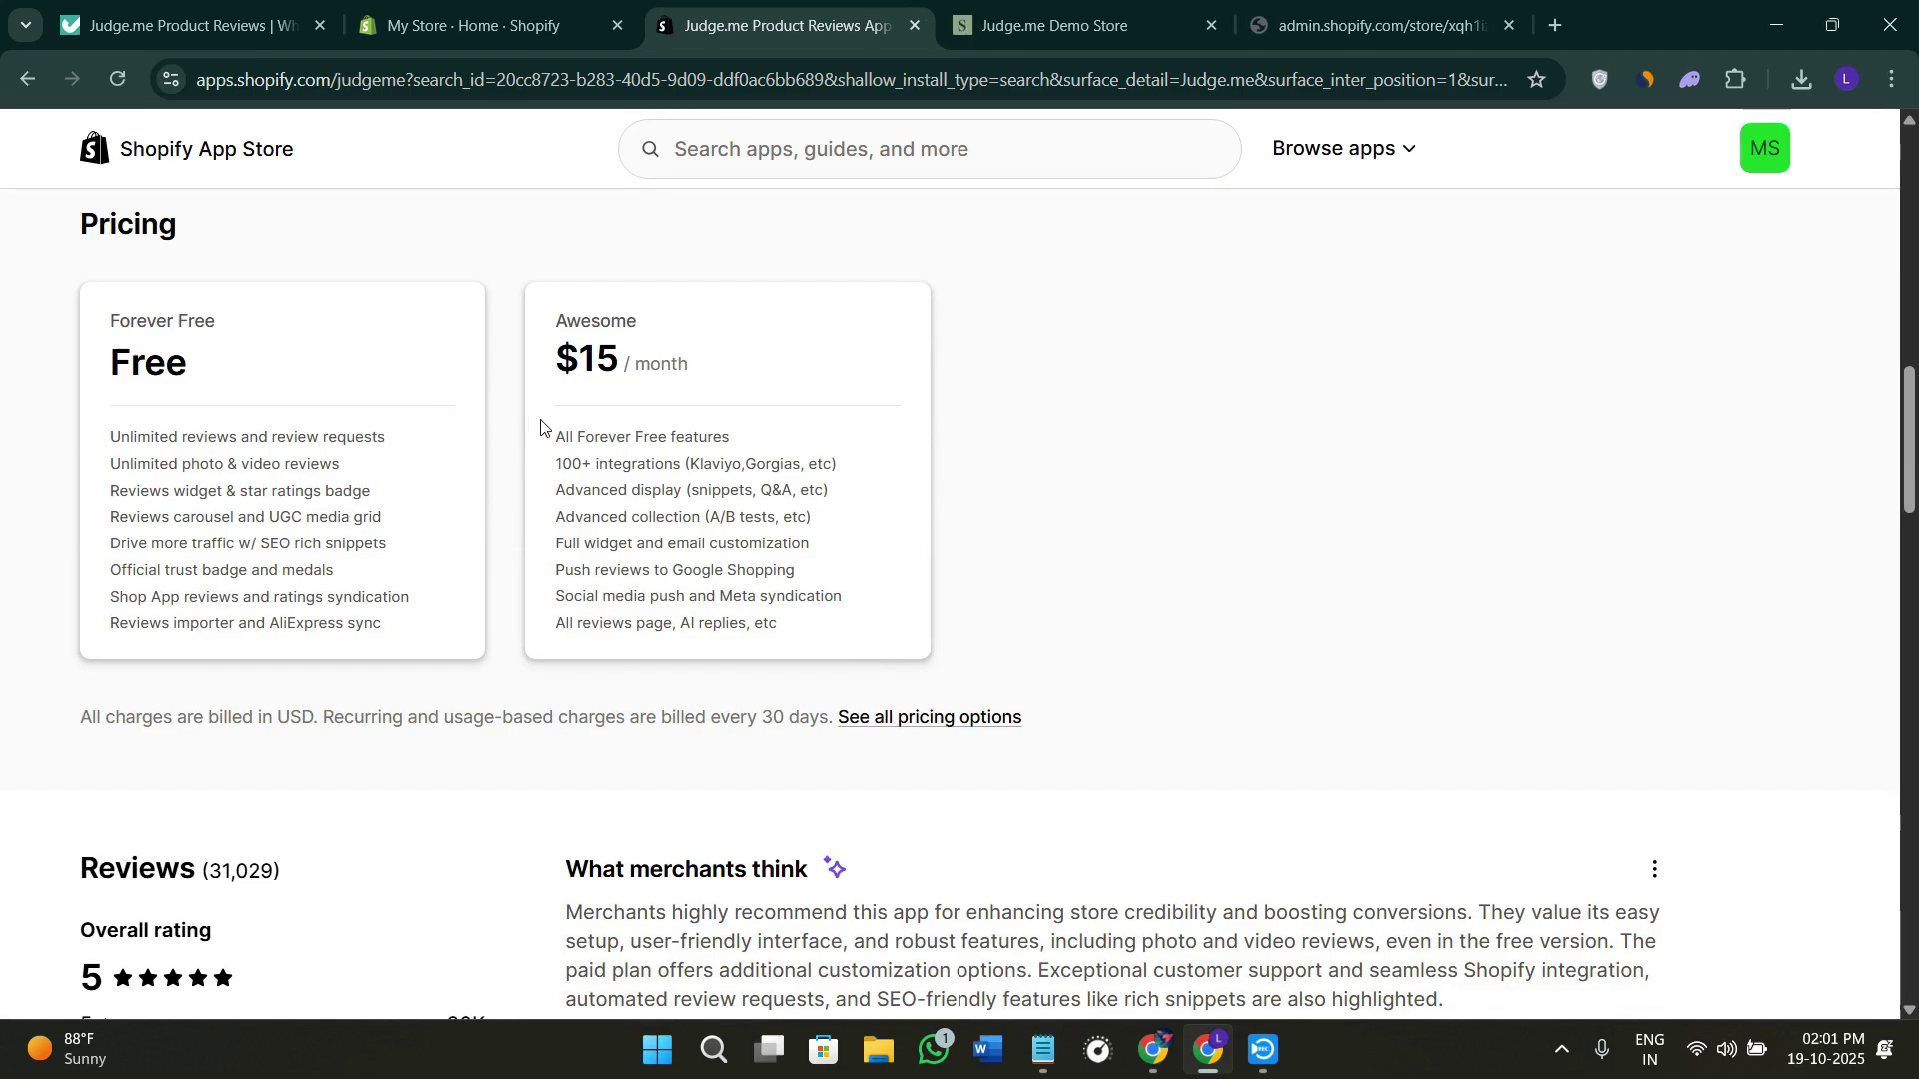
scroll(733, 437, "up", 2)
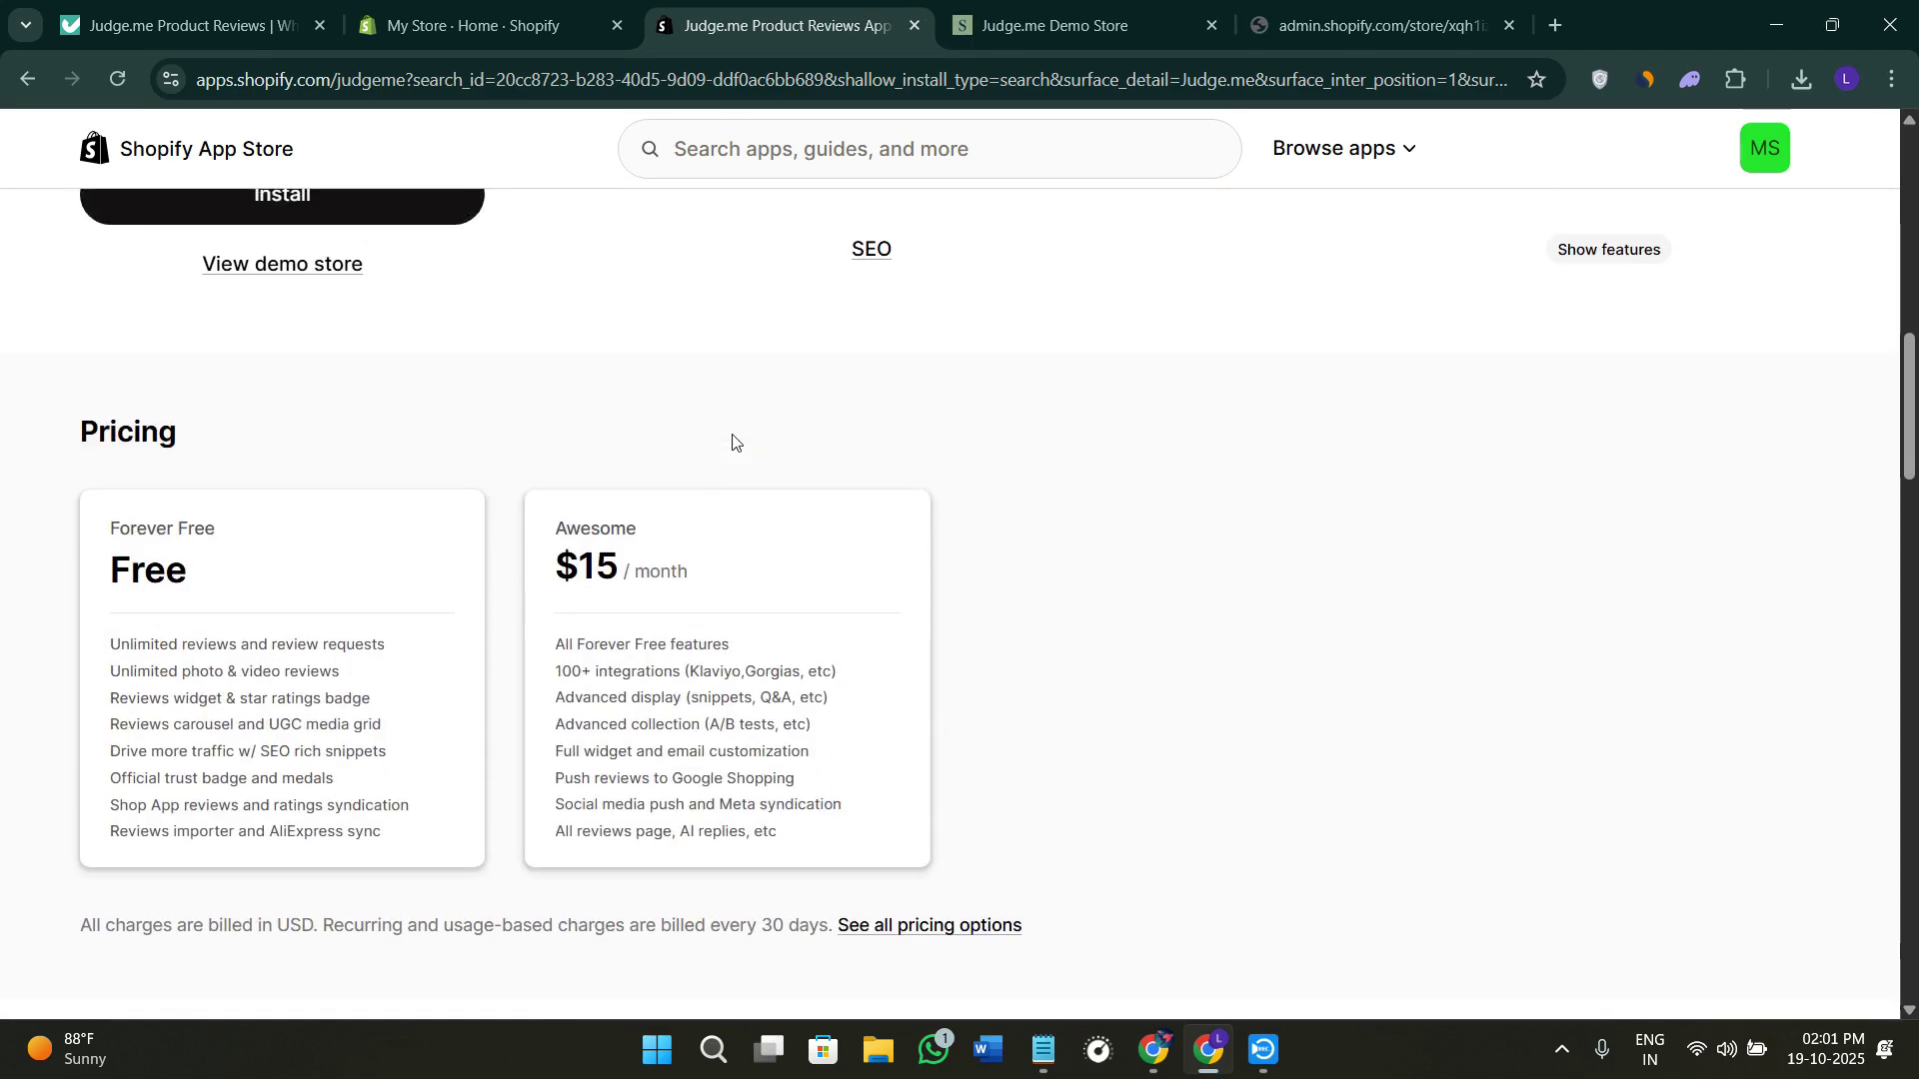
scroll(1200, 575, "up", 5)
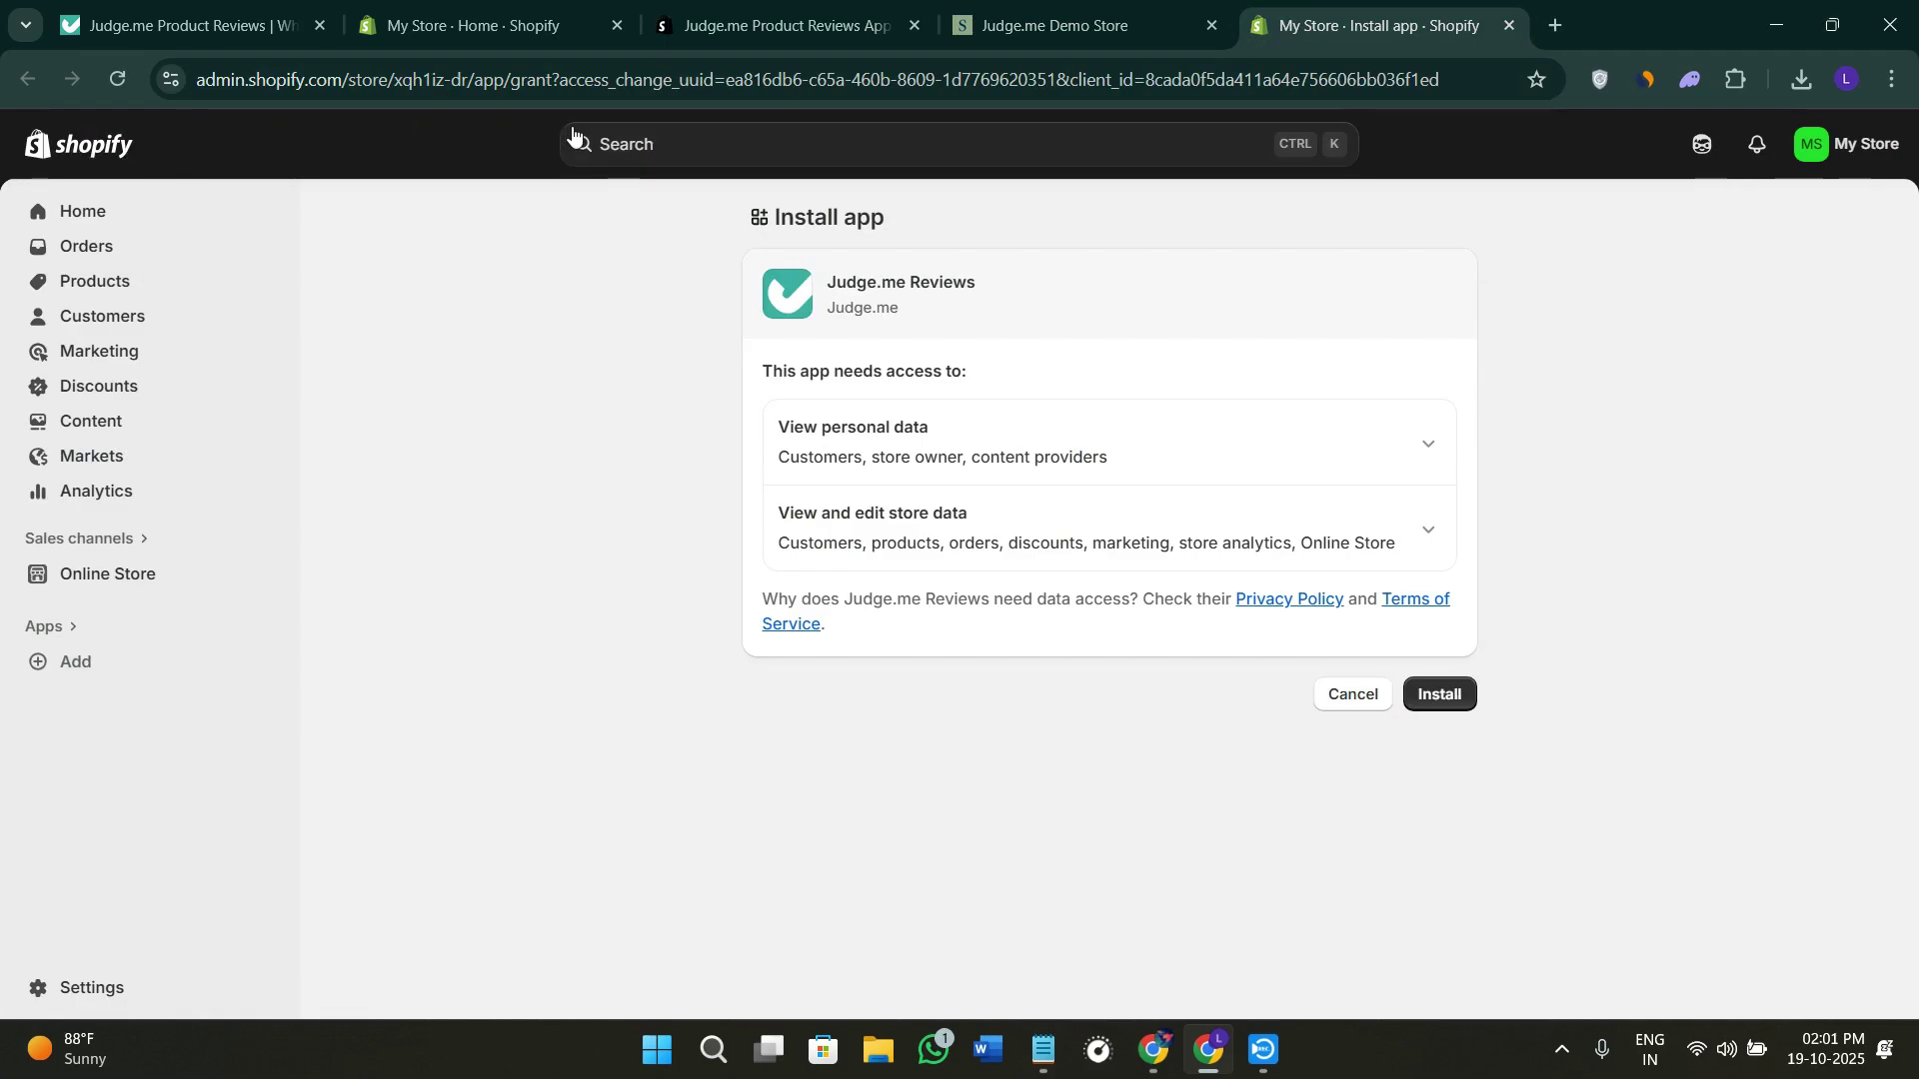
Approve Judge.me Reviews' requested data access to install the app.
left_click(1454, 707)
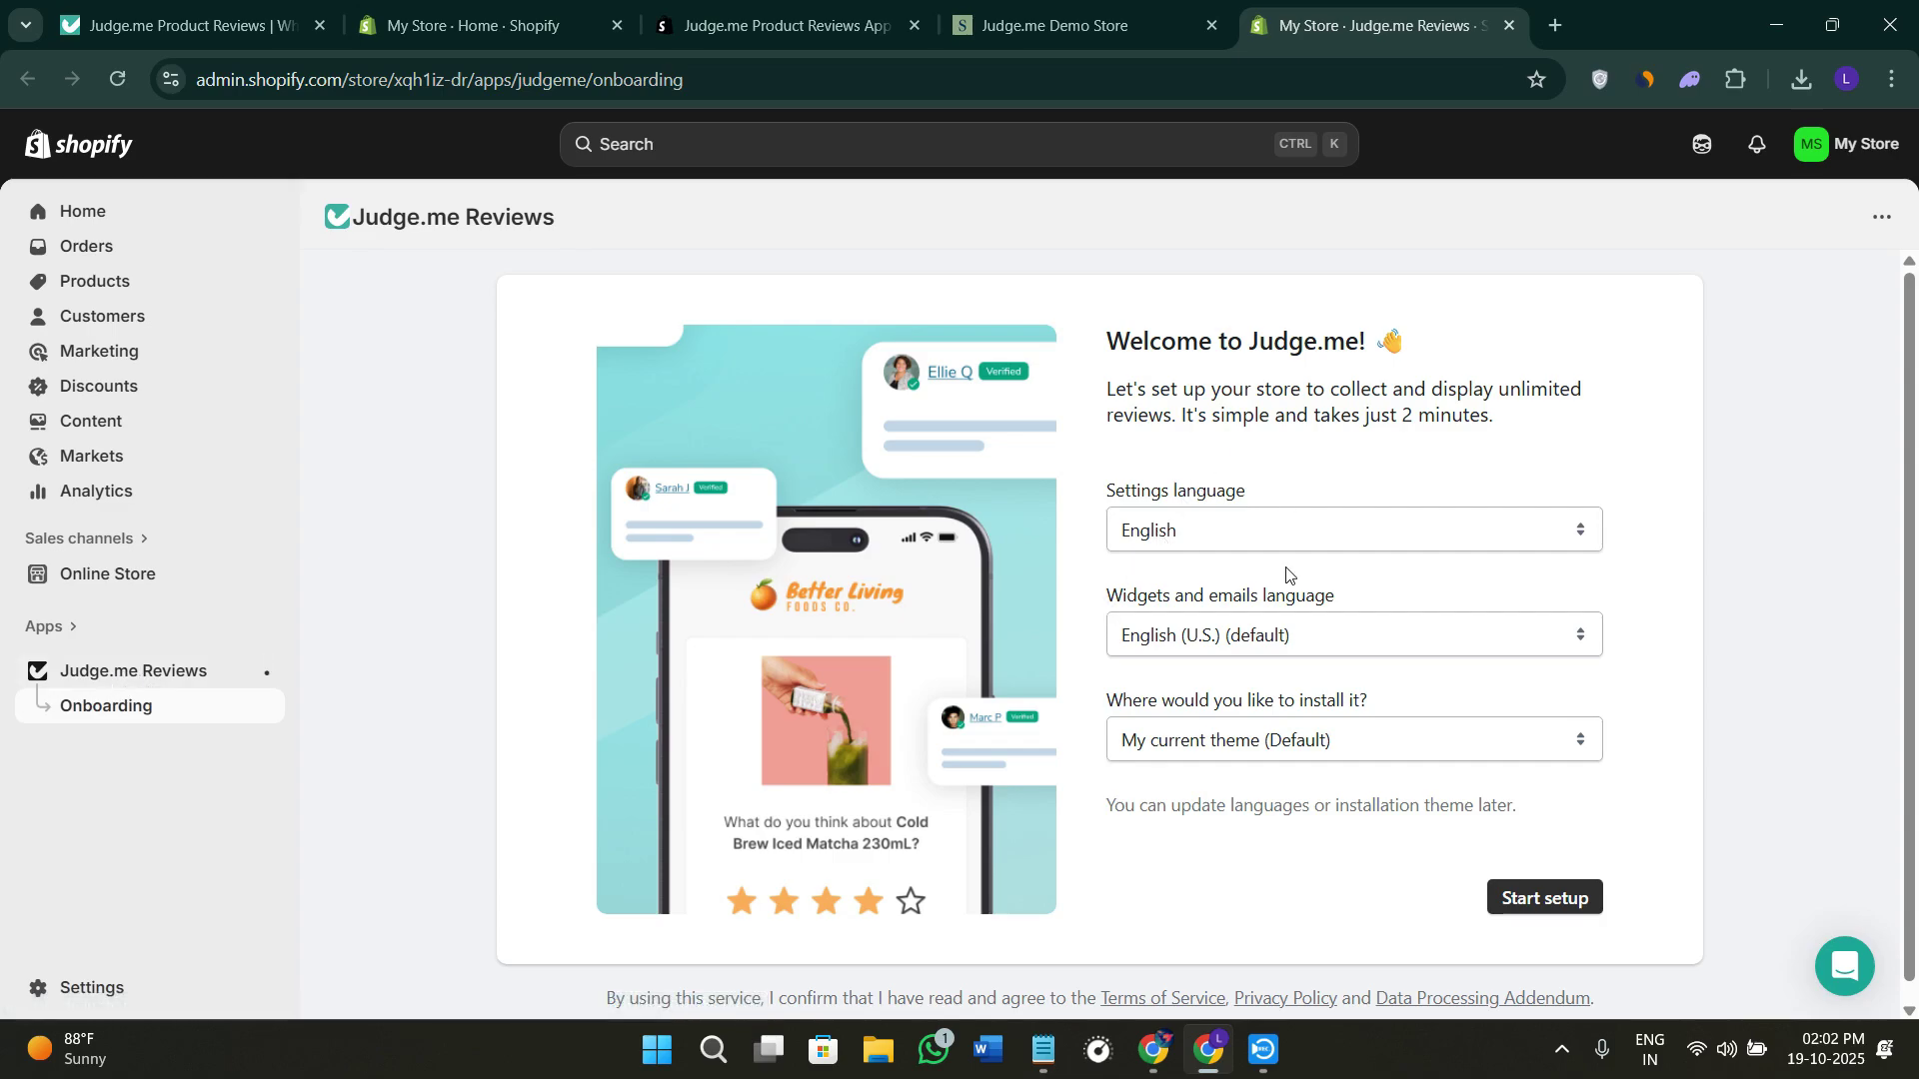
Keep English languages and My current theme (Default), then start the Judge.me setup.
scroll(1286, 840, "down", 2)
scroll(1286, 840, "up", 2)
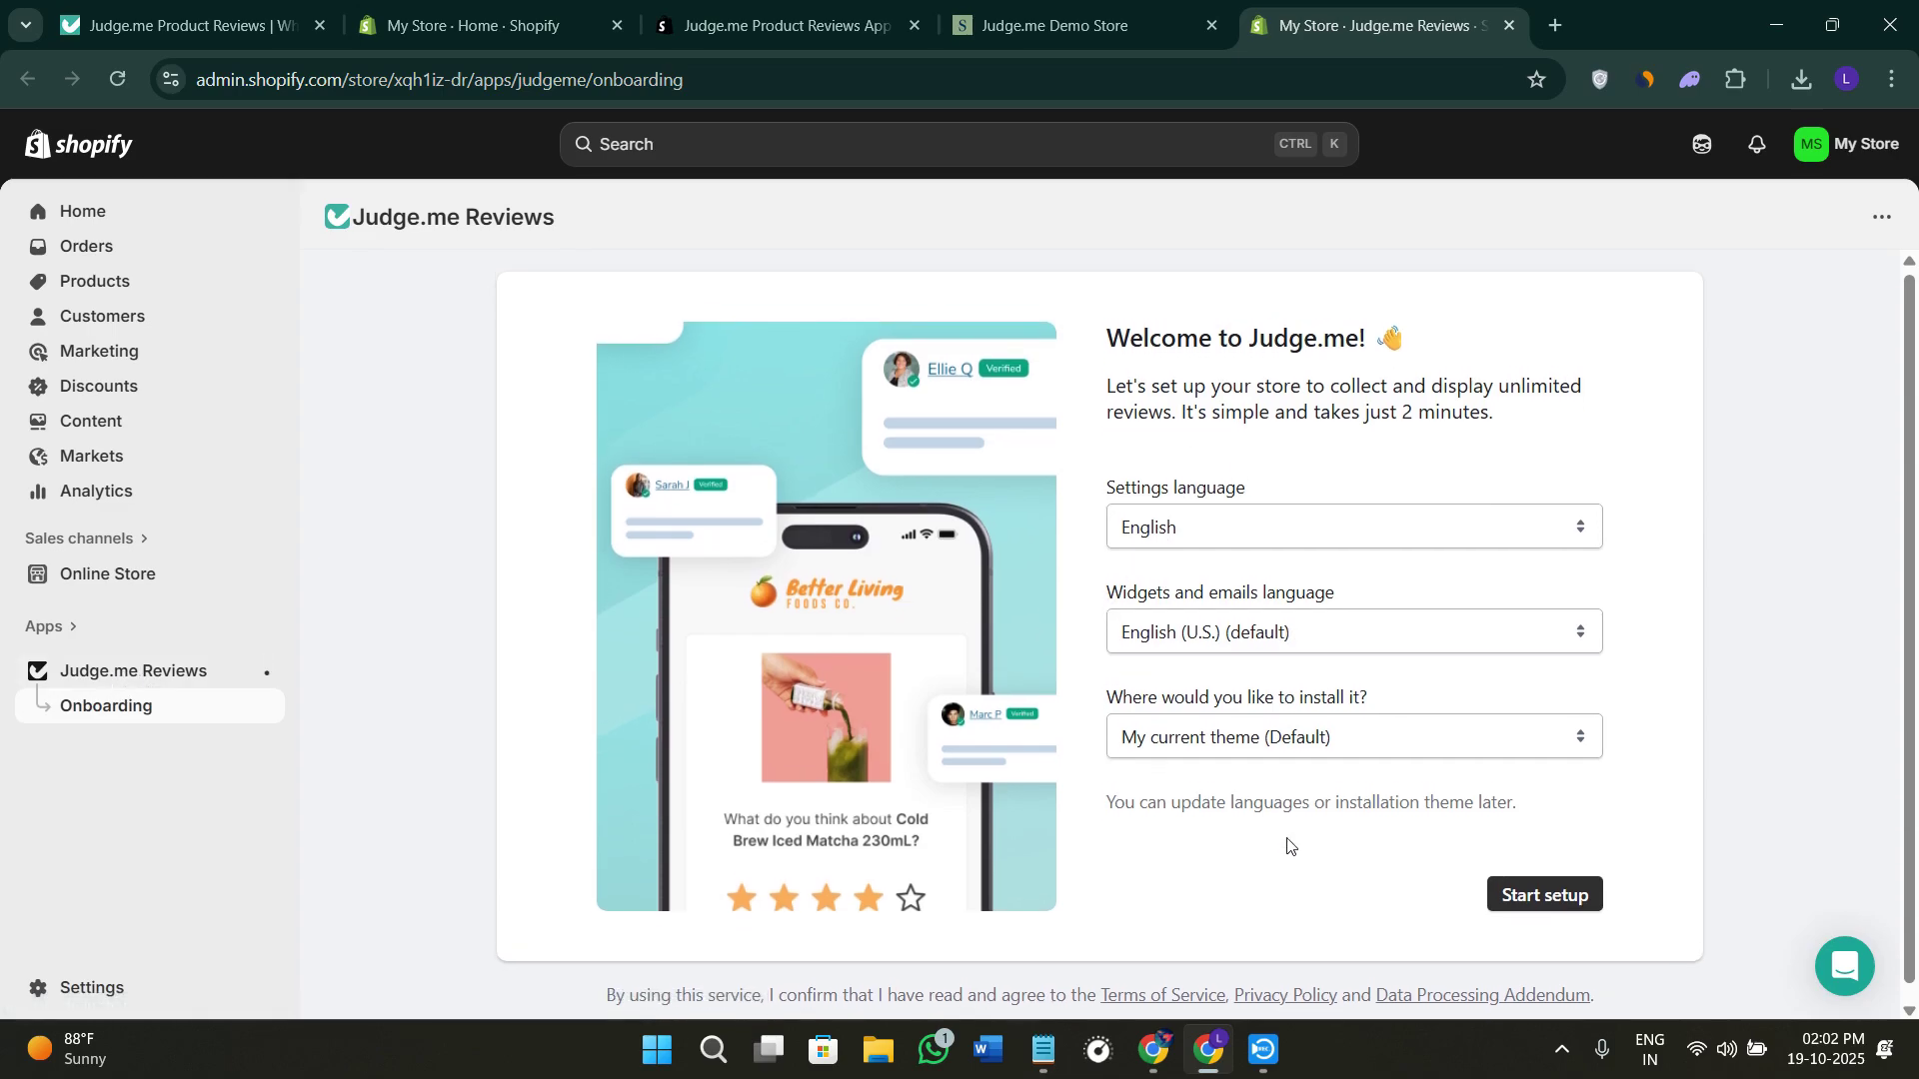
scroll(1286, 839, "down", 2)
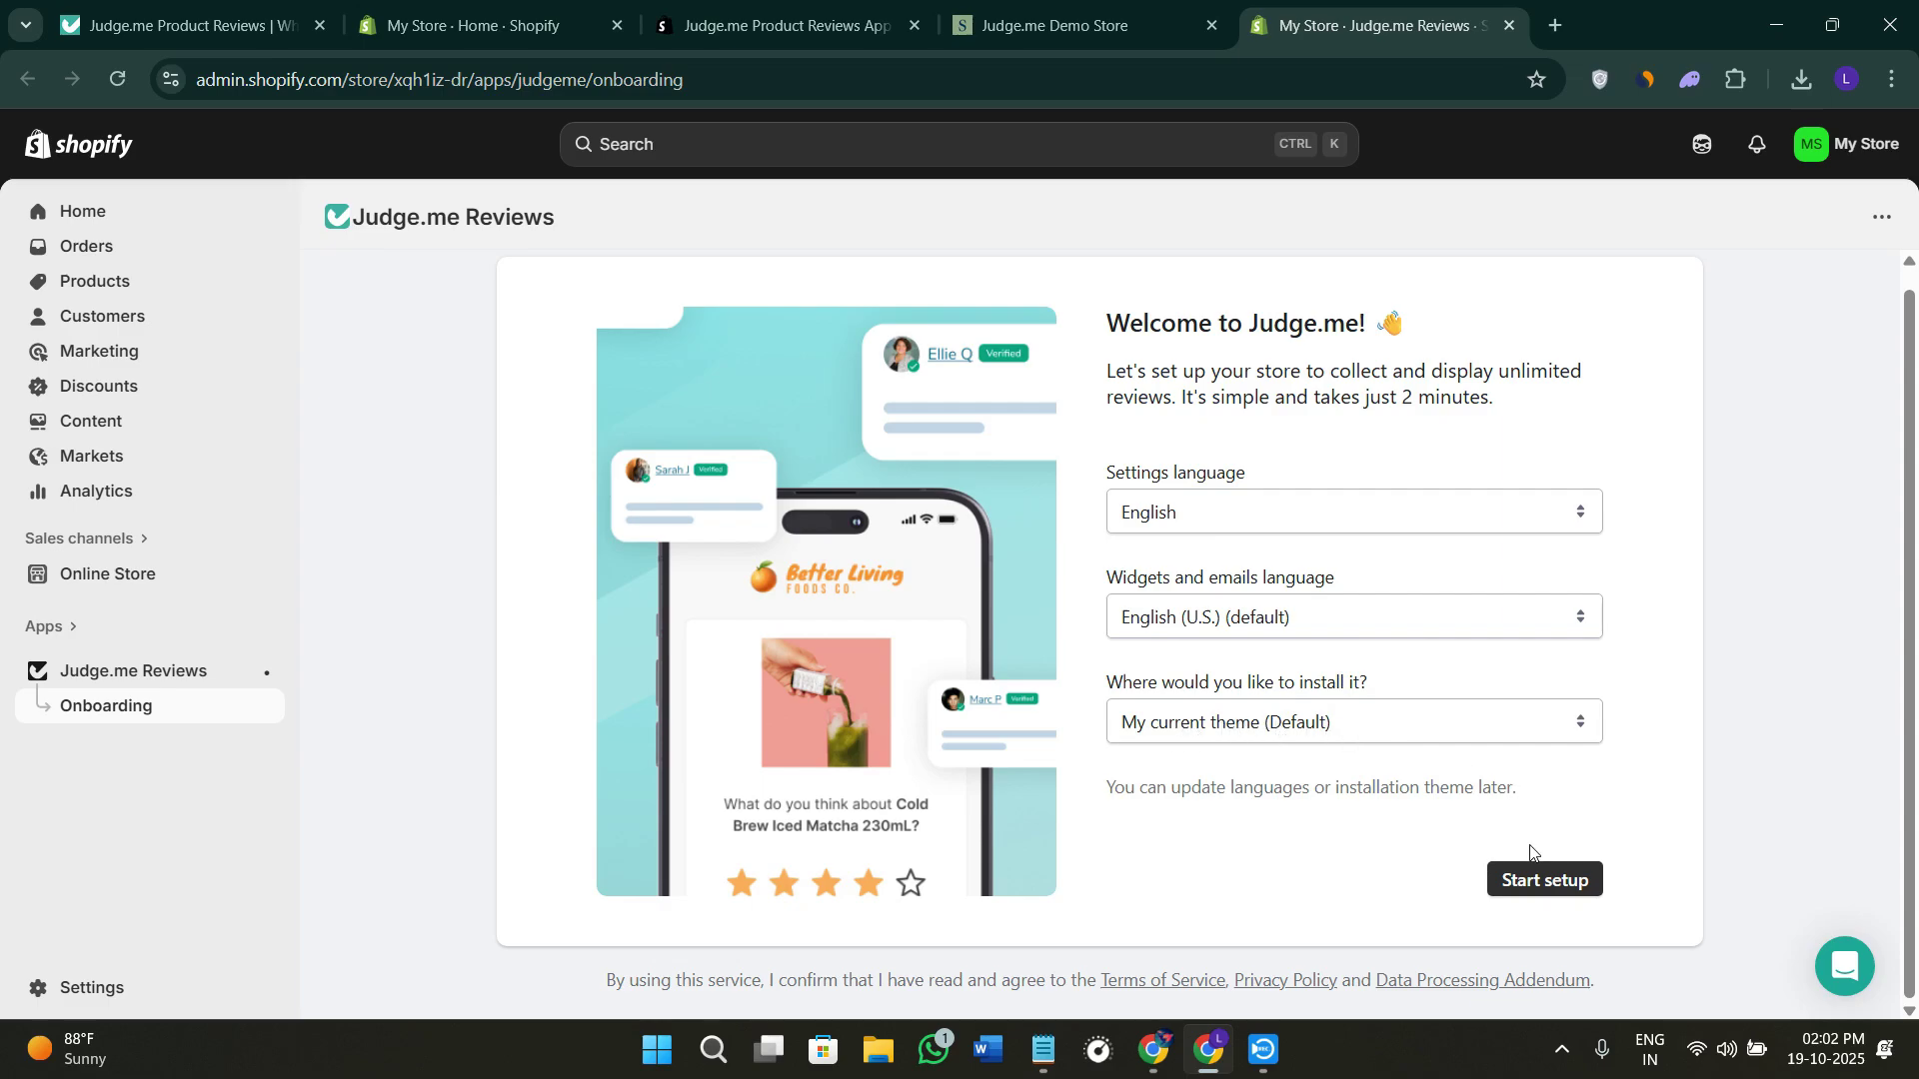
left_click(1540, 878)
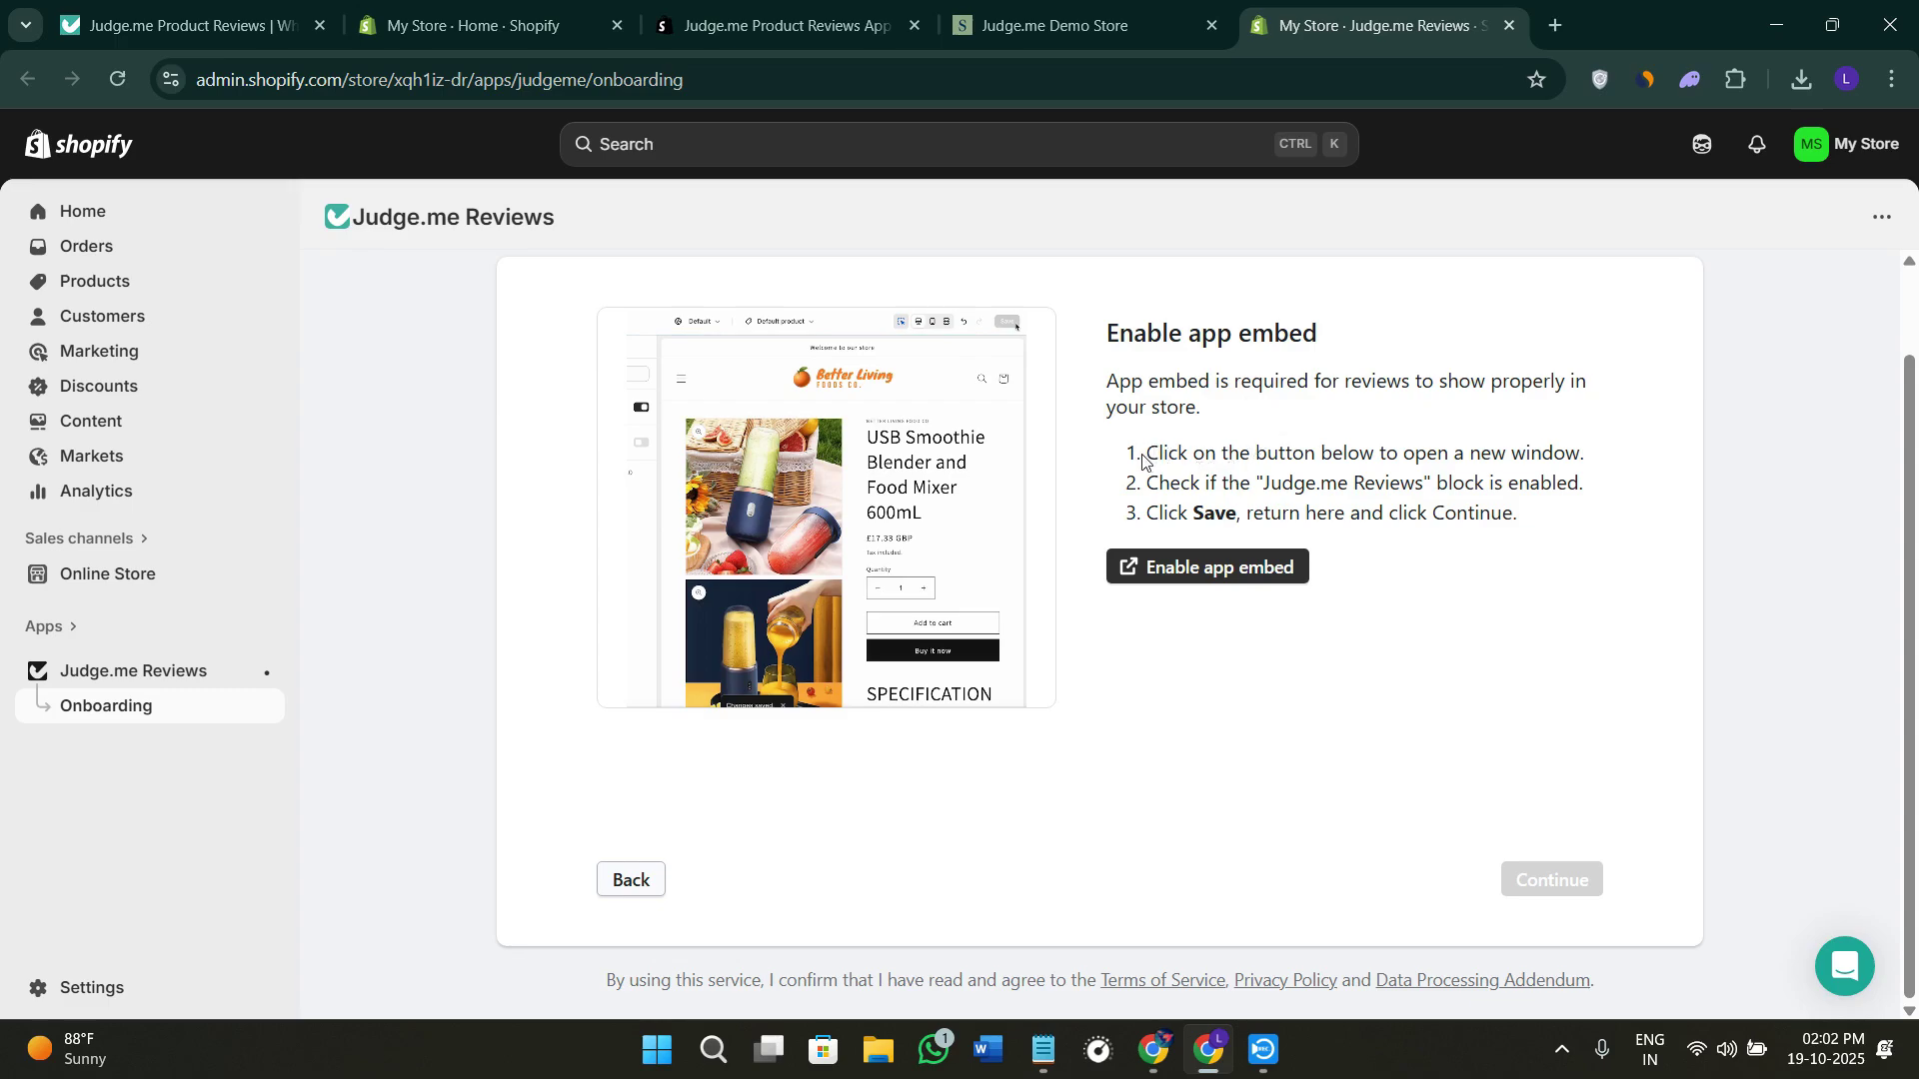
Read the three app-embed instructions and enable the Judge.me Reviews embed in the theme editor.
left_click_drag(1148, 456, 1157, 621)
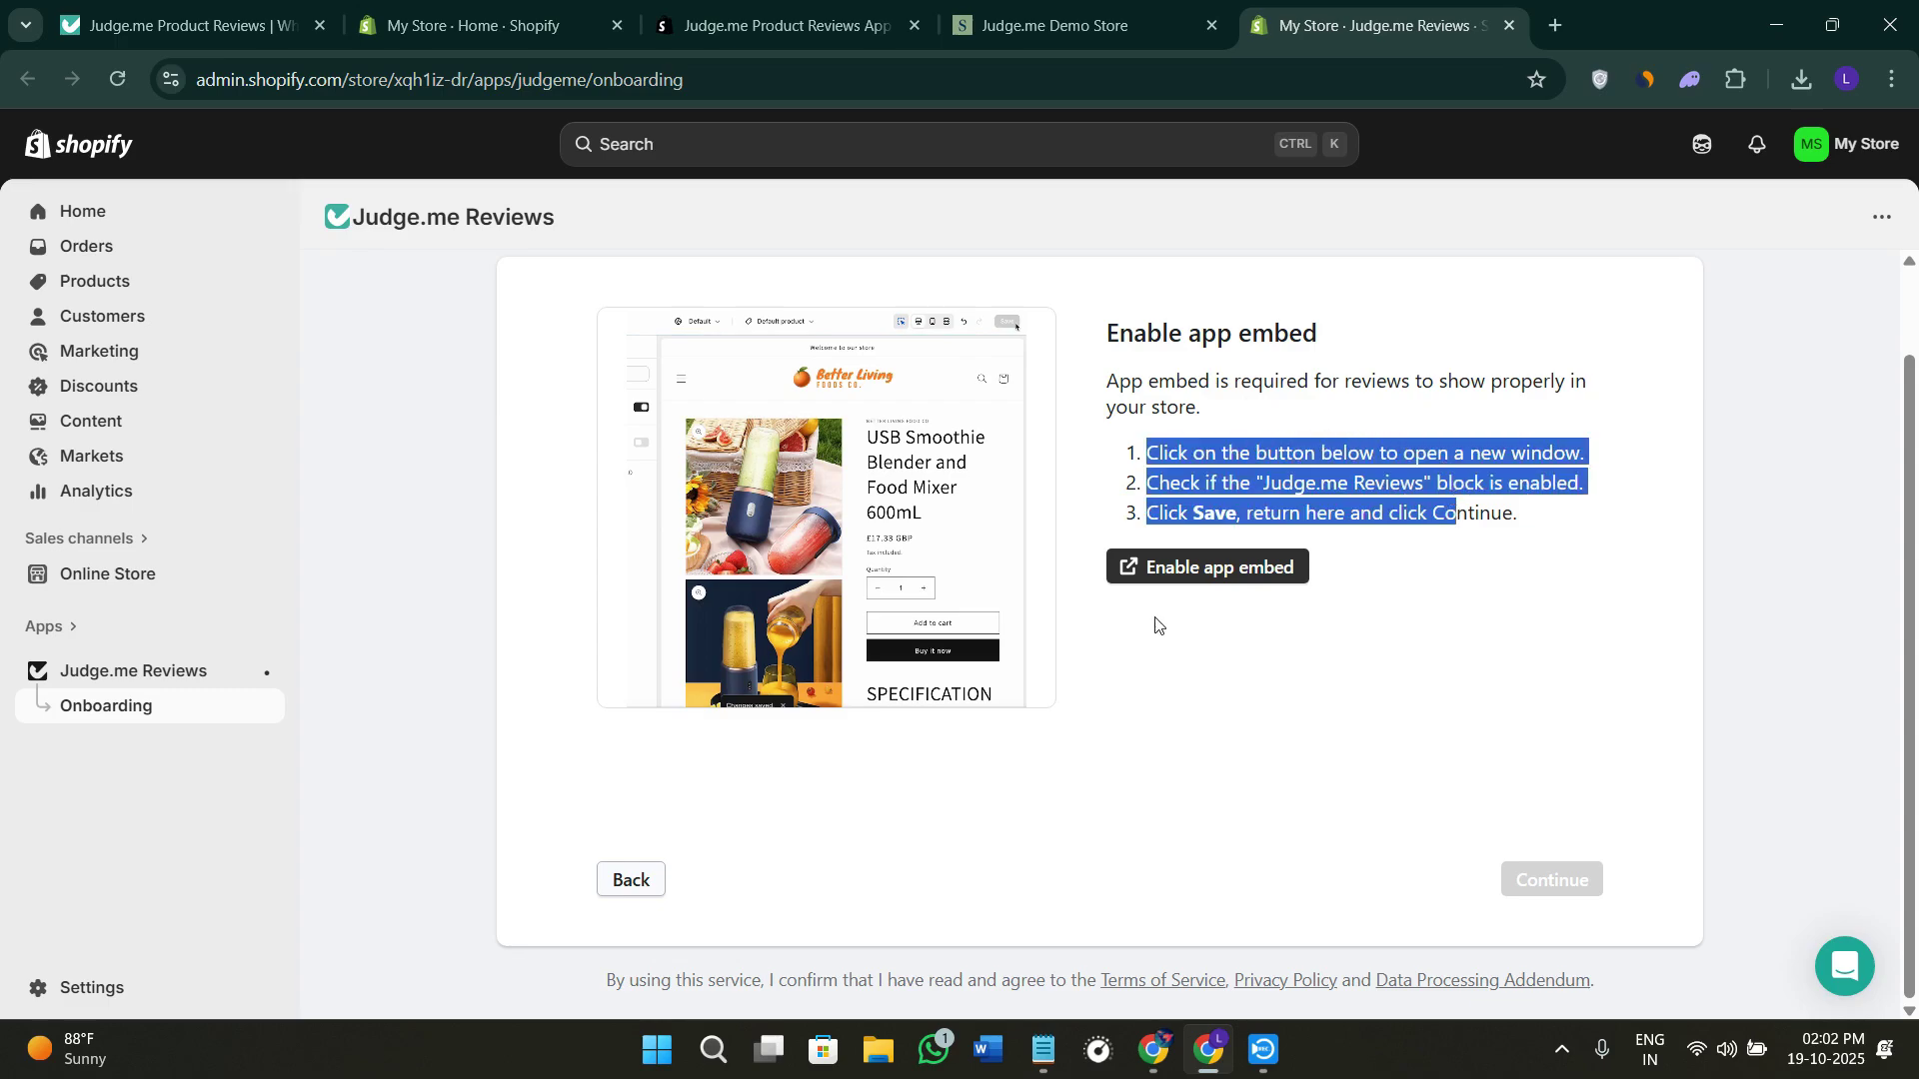
left_click(1469, 574)
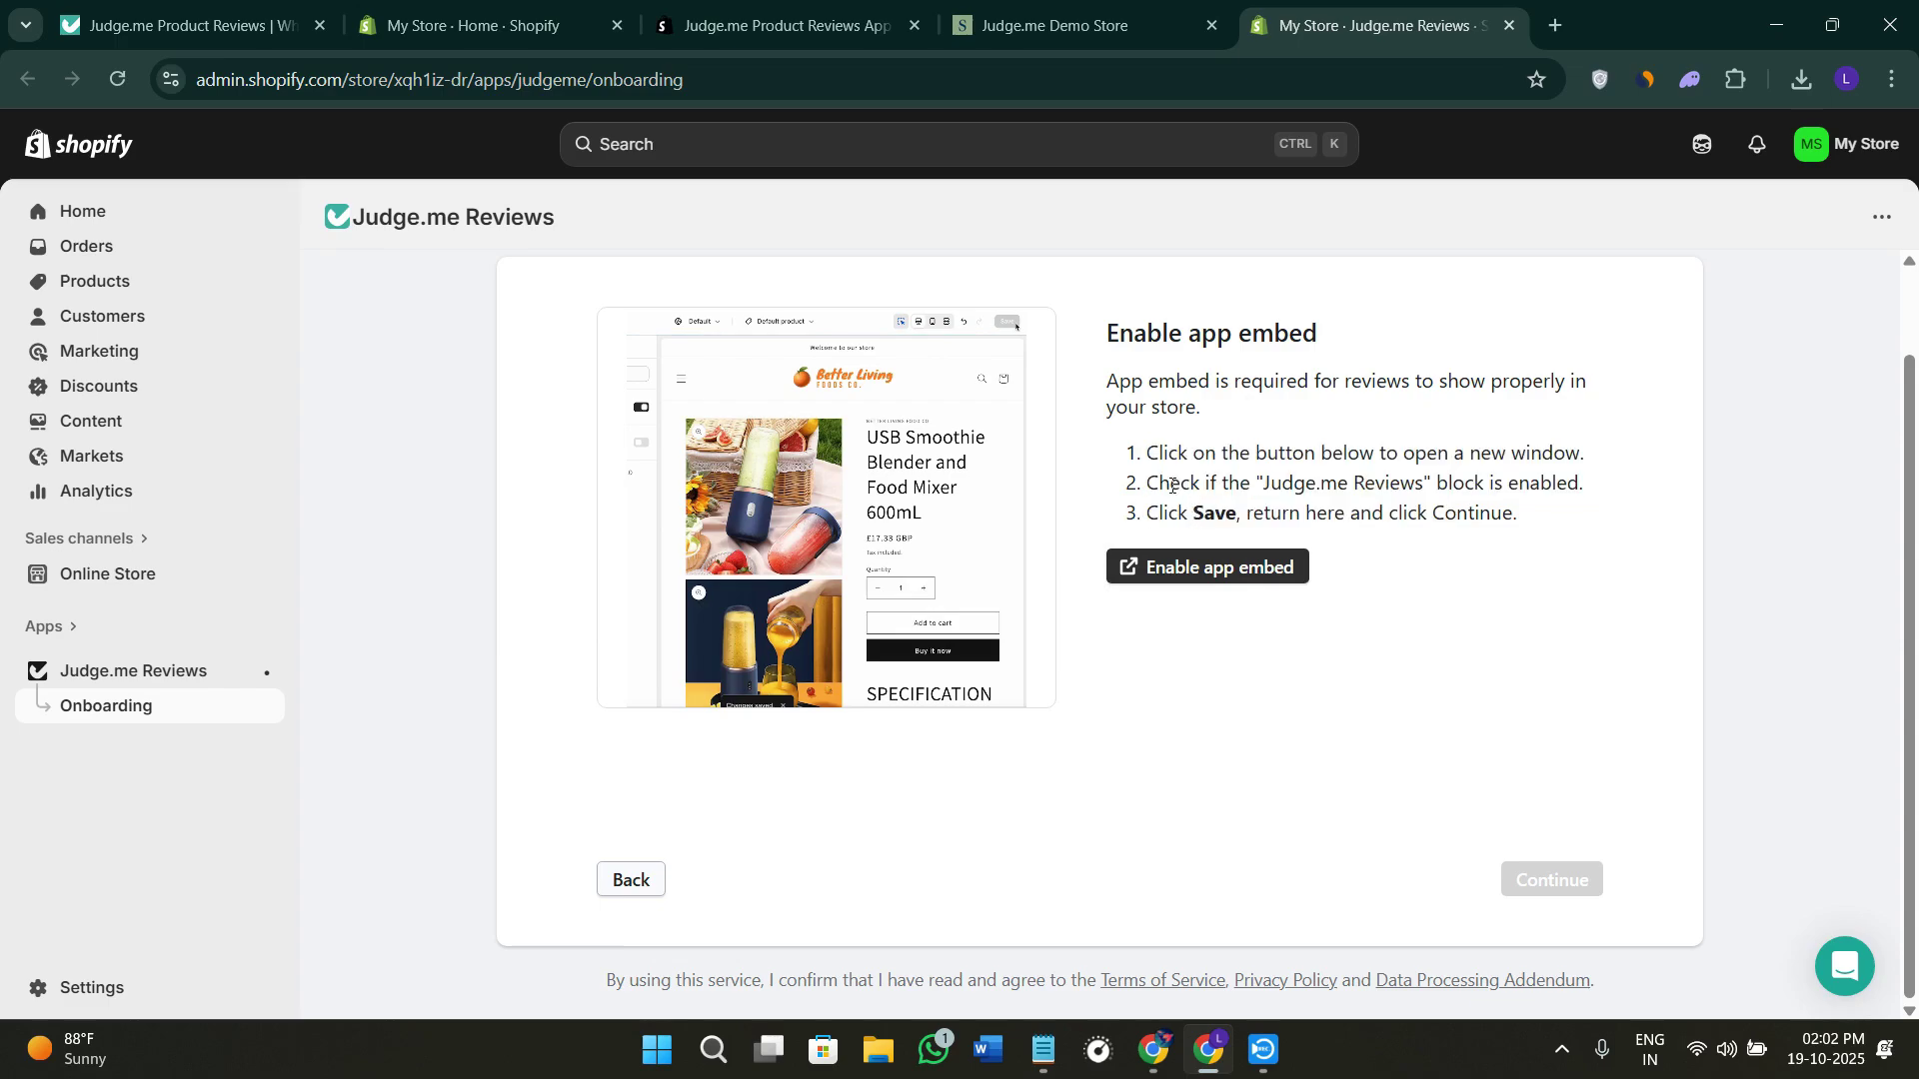
left_click_drag(1148, 490, 1593, 549)
left_click(1594, 549)
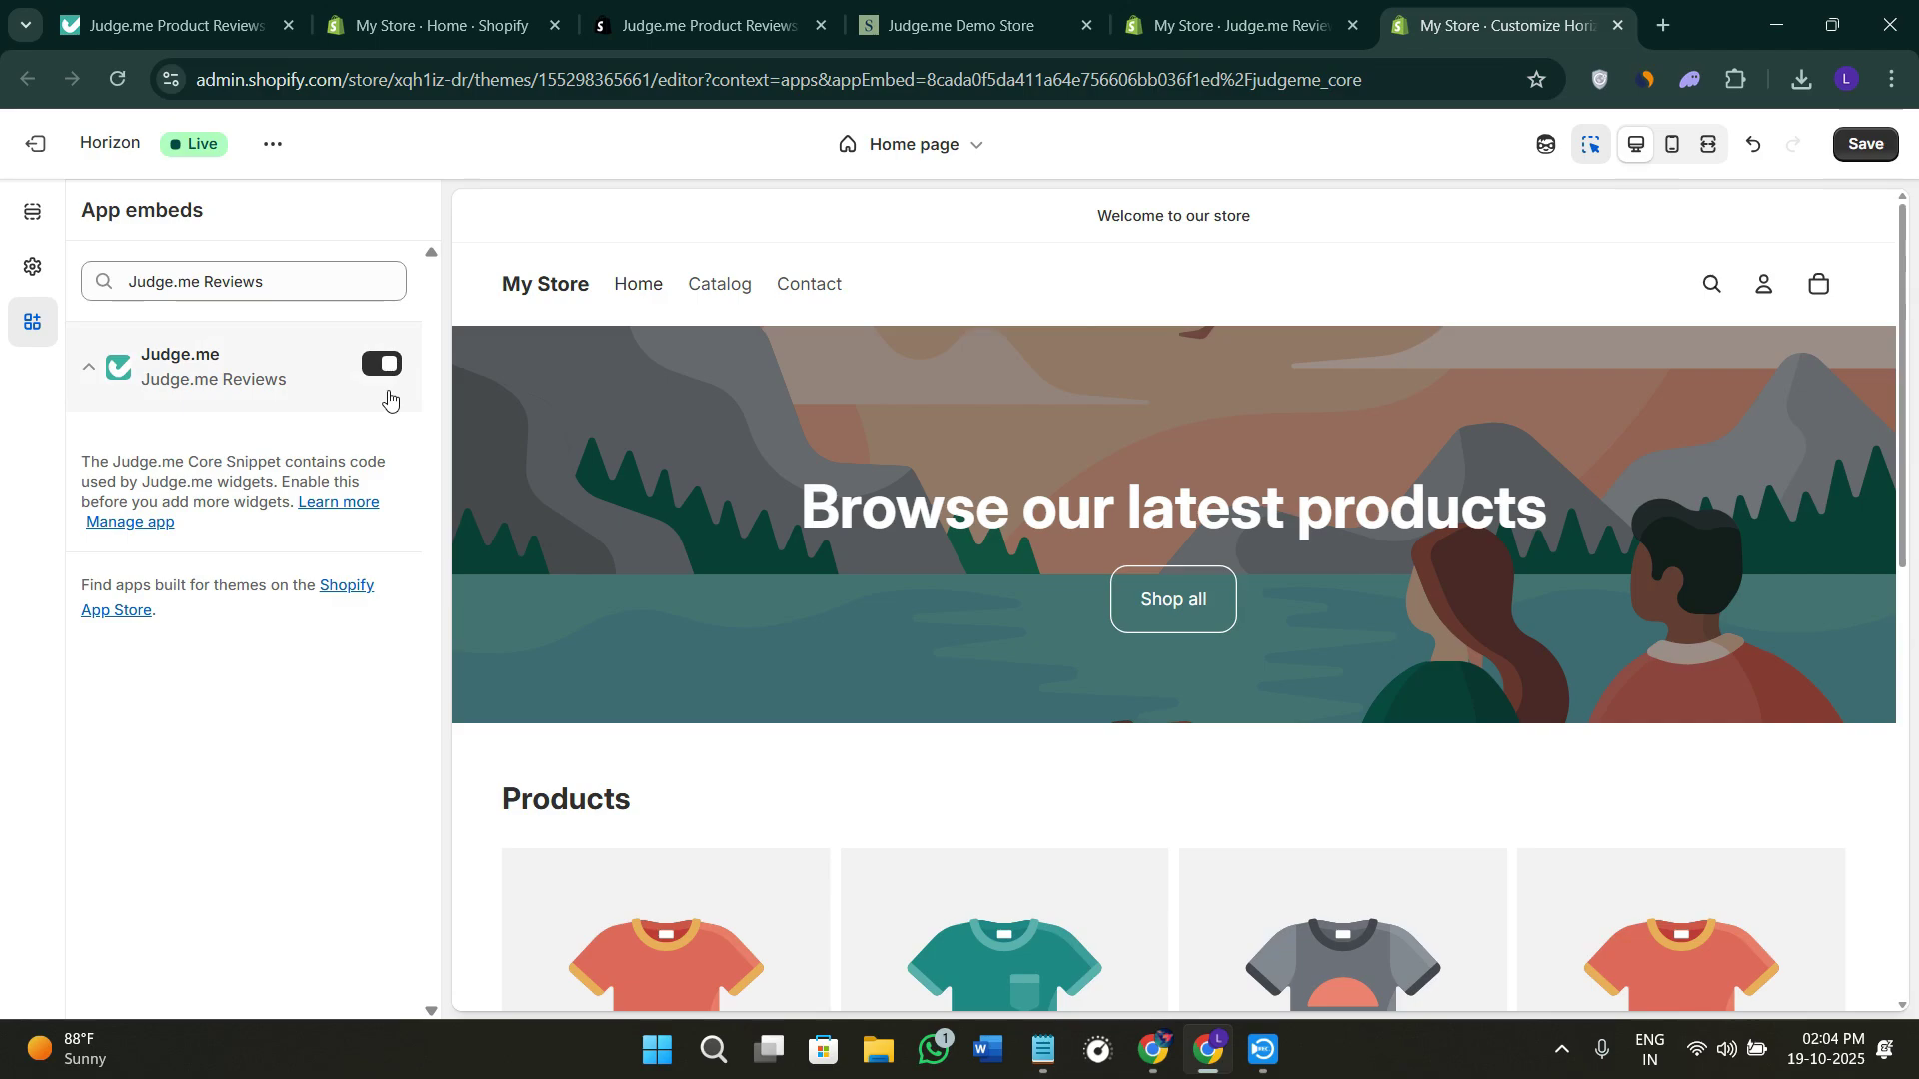
left_click(1183, 5)
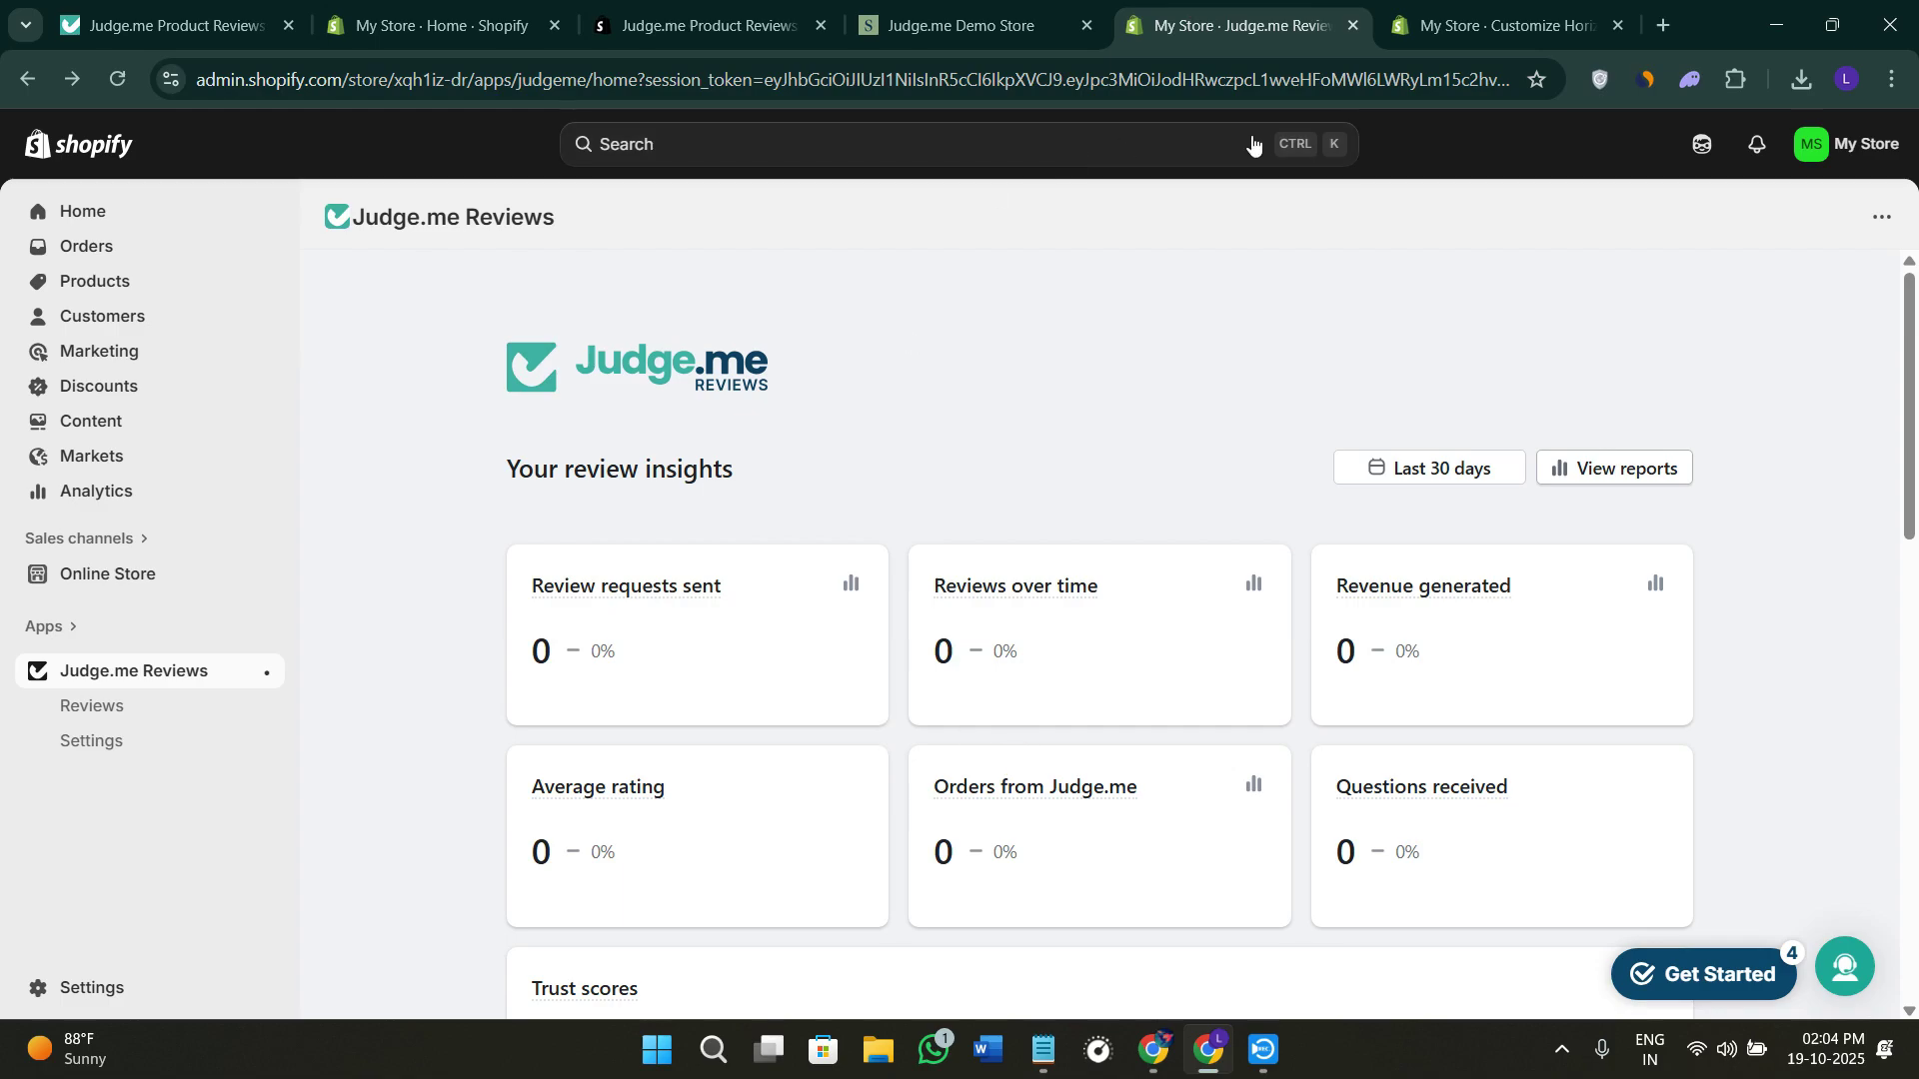
left_click(1499, 25)
scroll(804, 809, "down", 5)
scroll(803, 817, "down", 1)
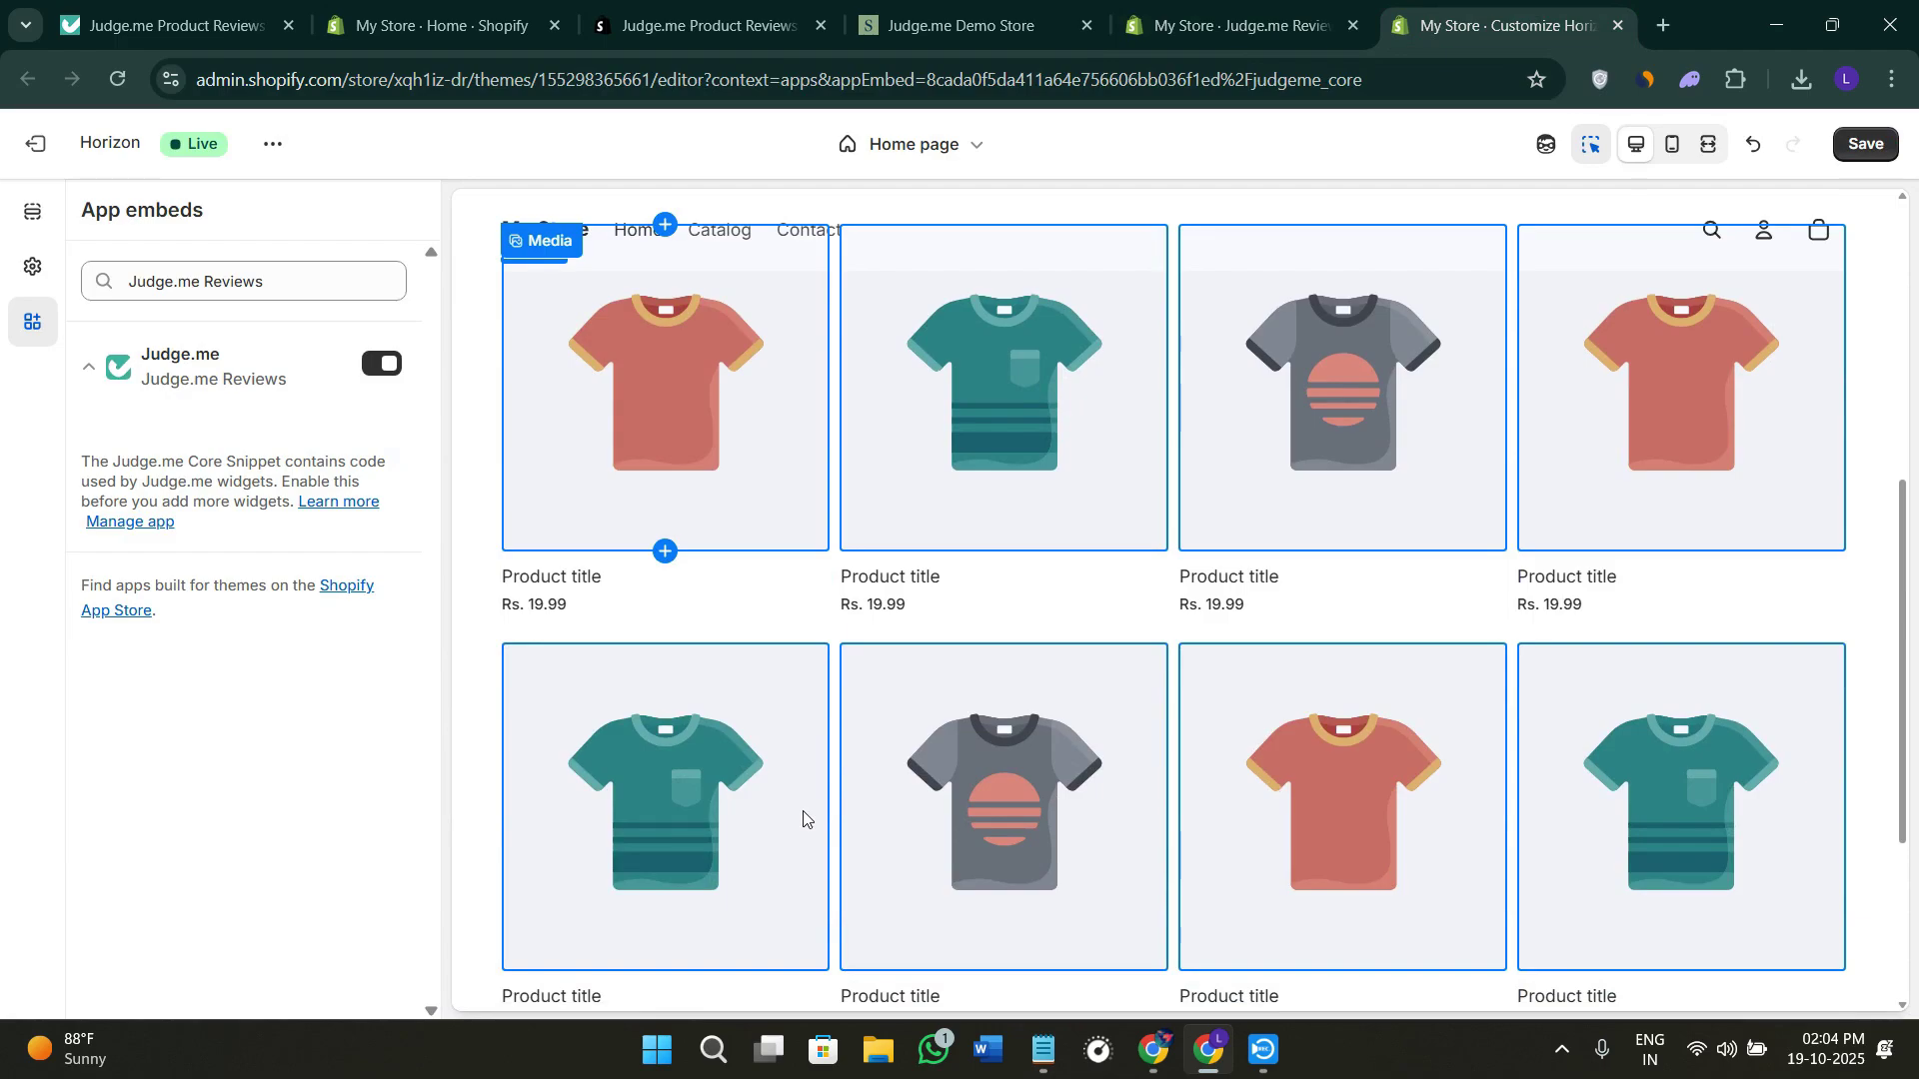
scroll(987, 873, "down", 1)
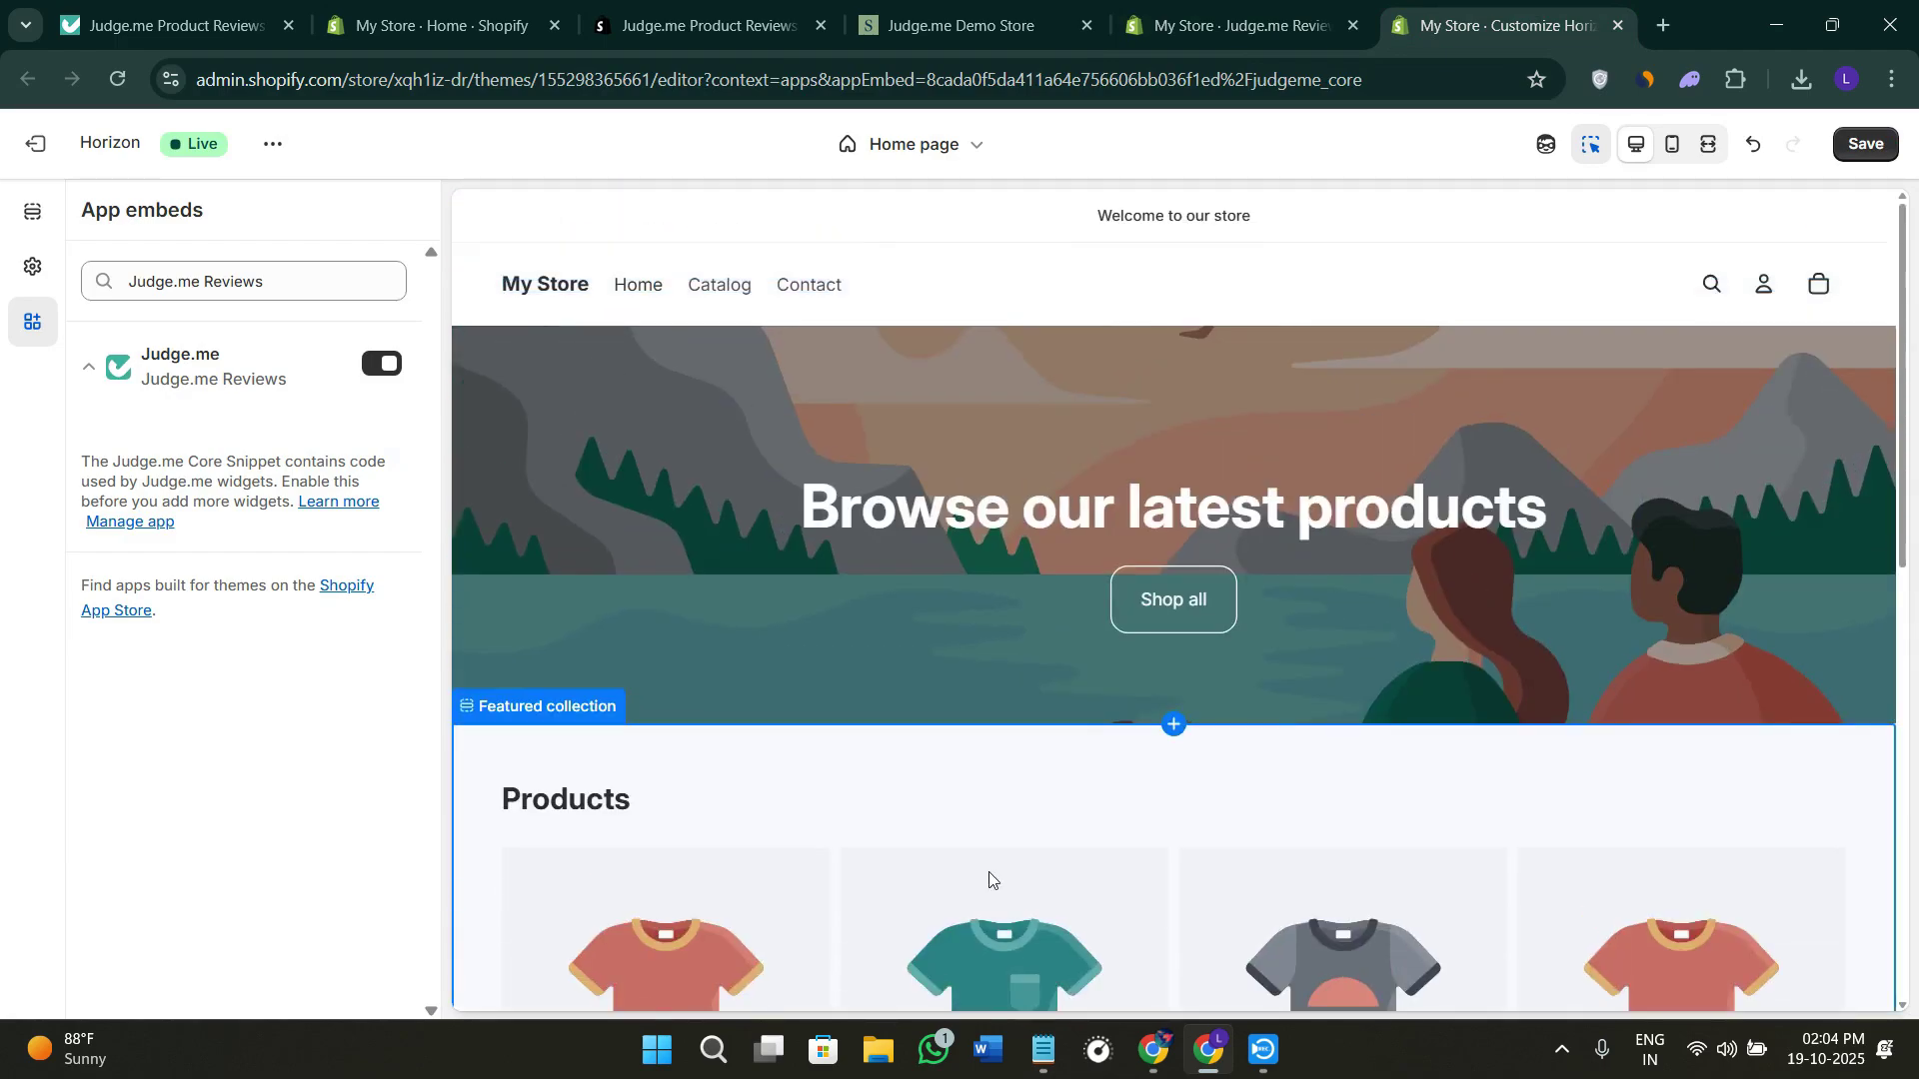
Check the Last 30 days date ranges and review reports, then return to the all-zero insights dashboard.
left_click(1229, 25)
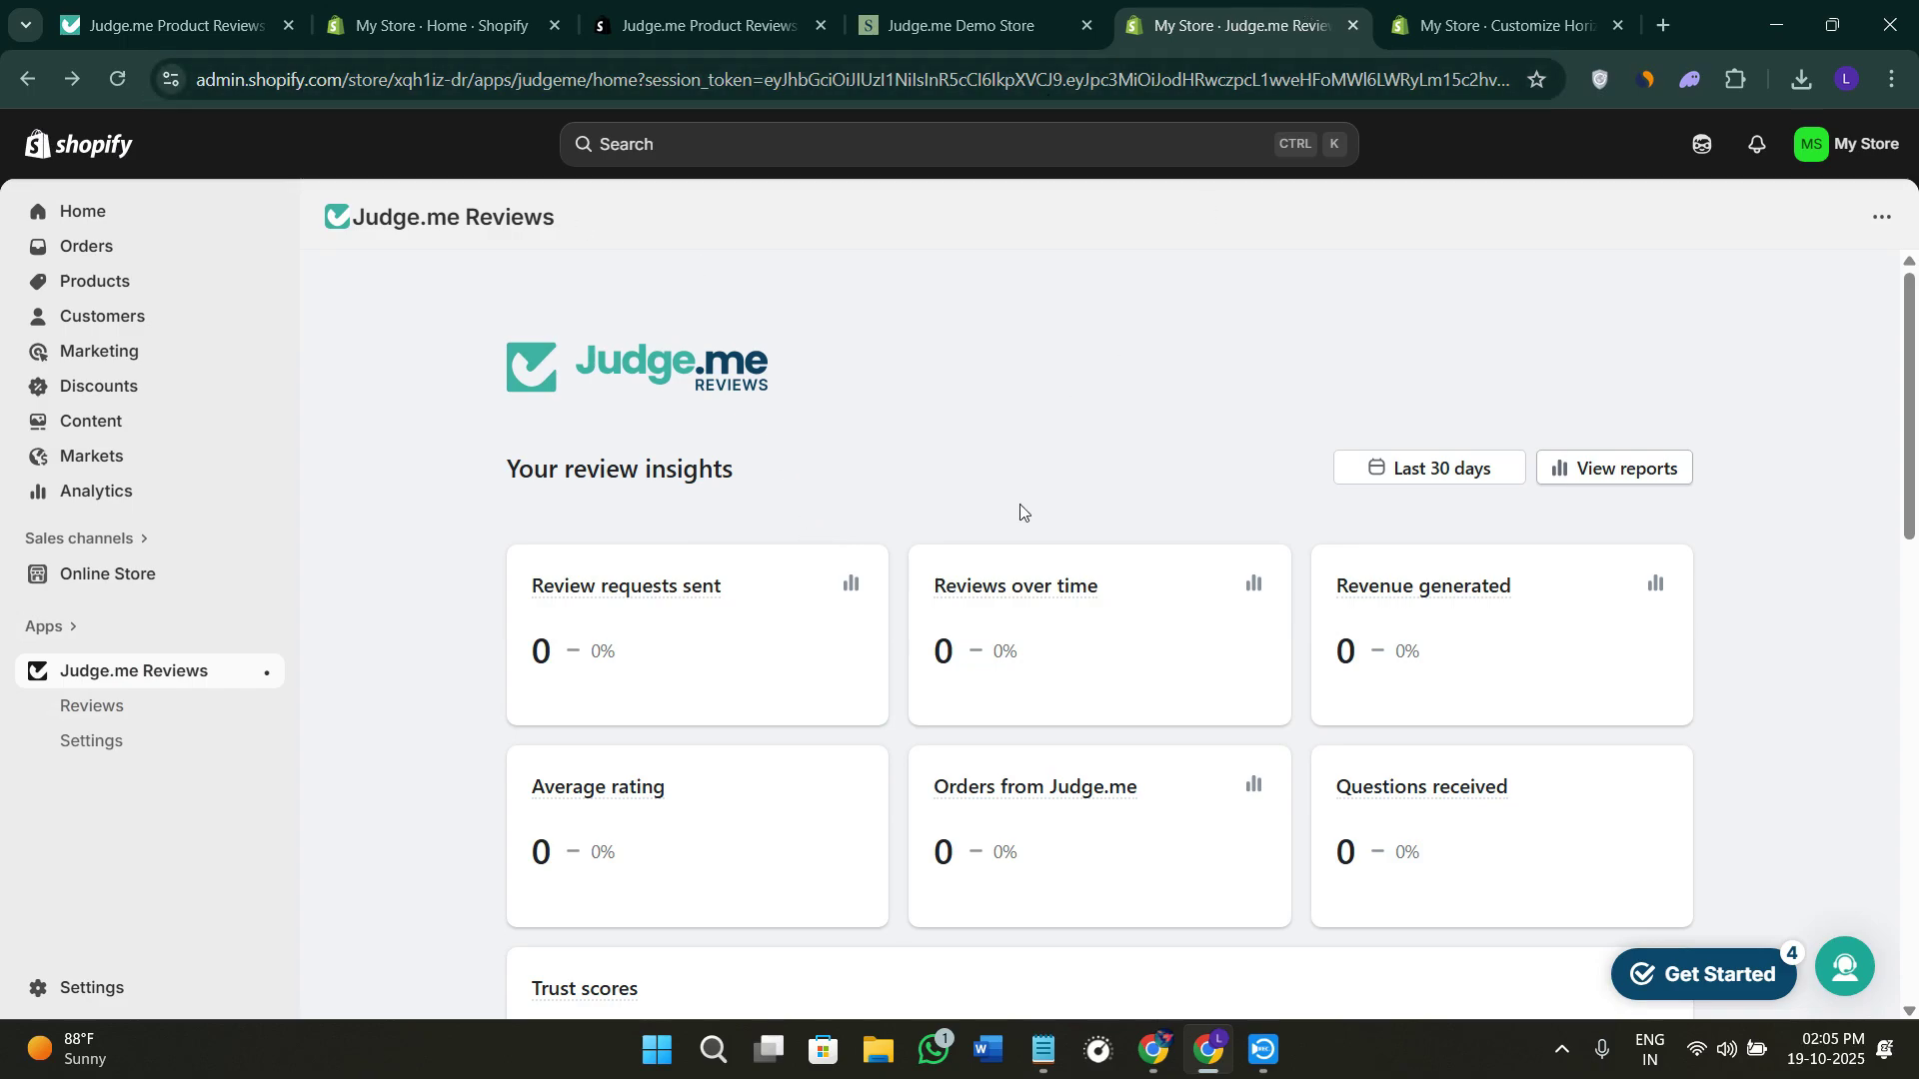
scroll(920, 540, "down", 4)
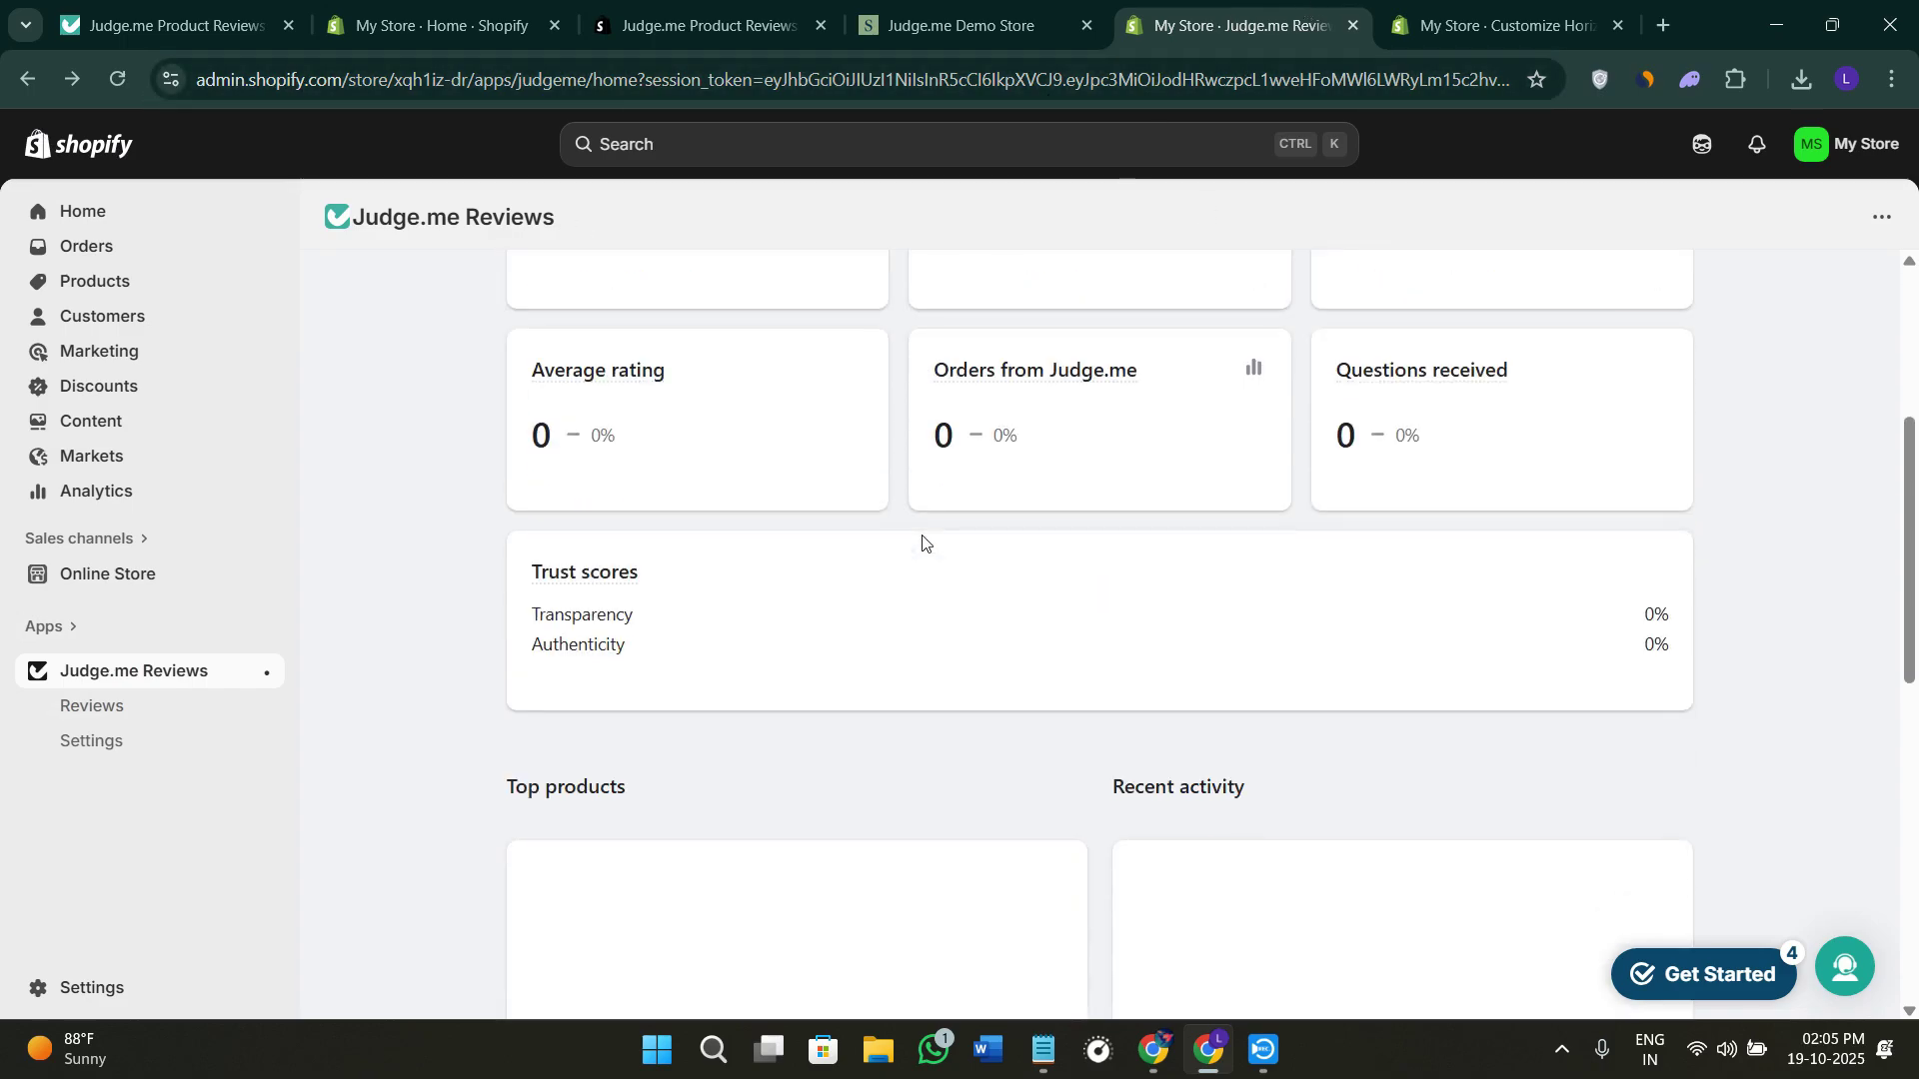
scroll(828, 489, "up", 4)
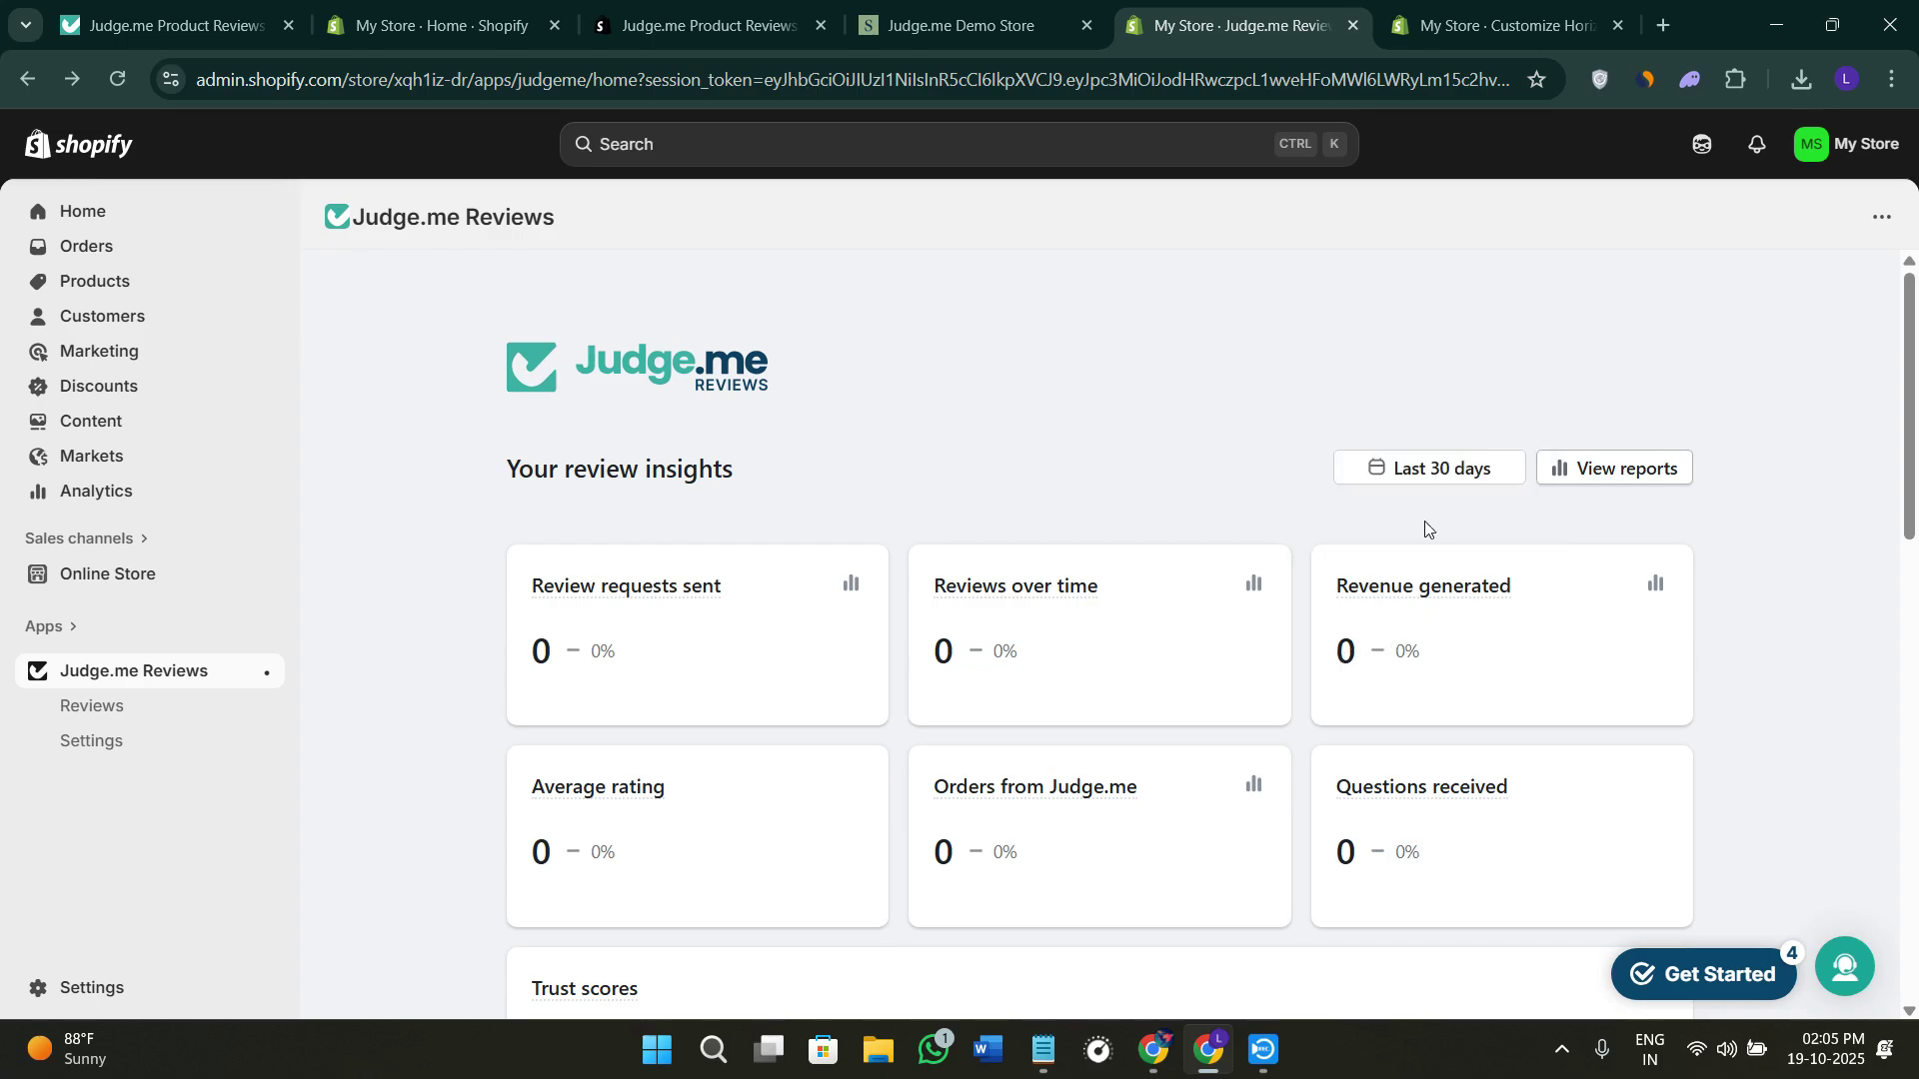
left_click(1429, 476)
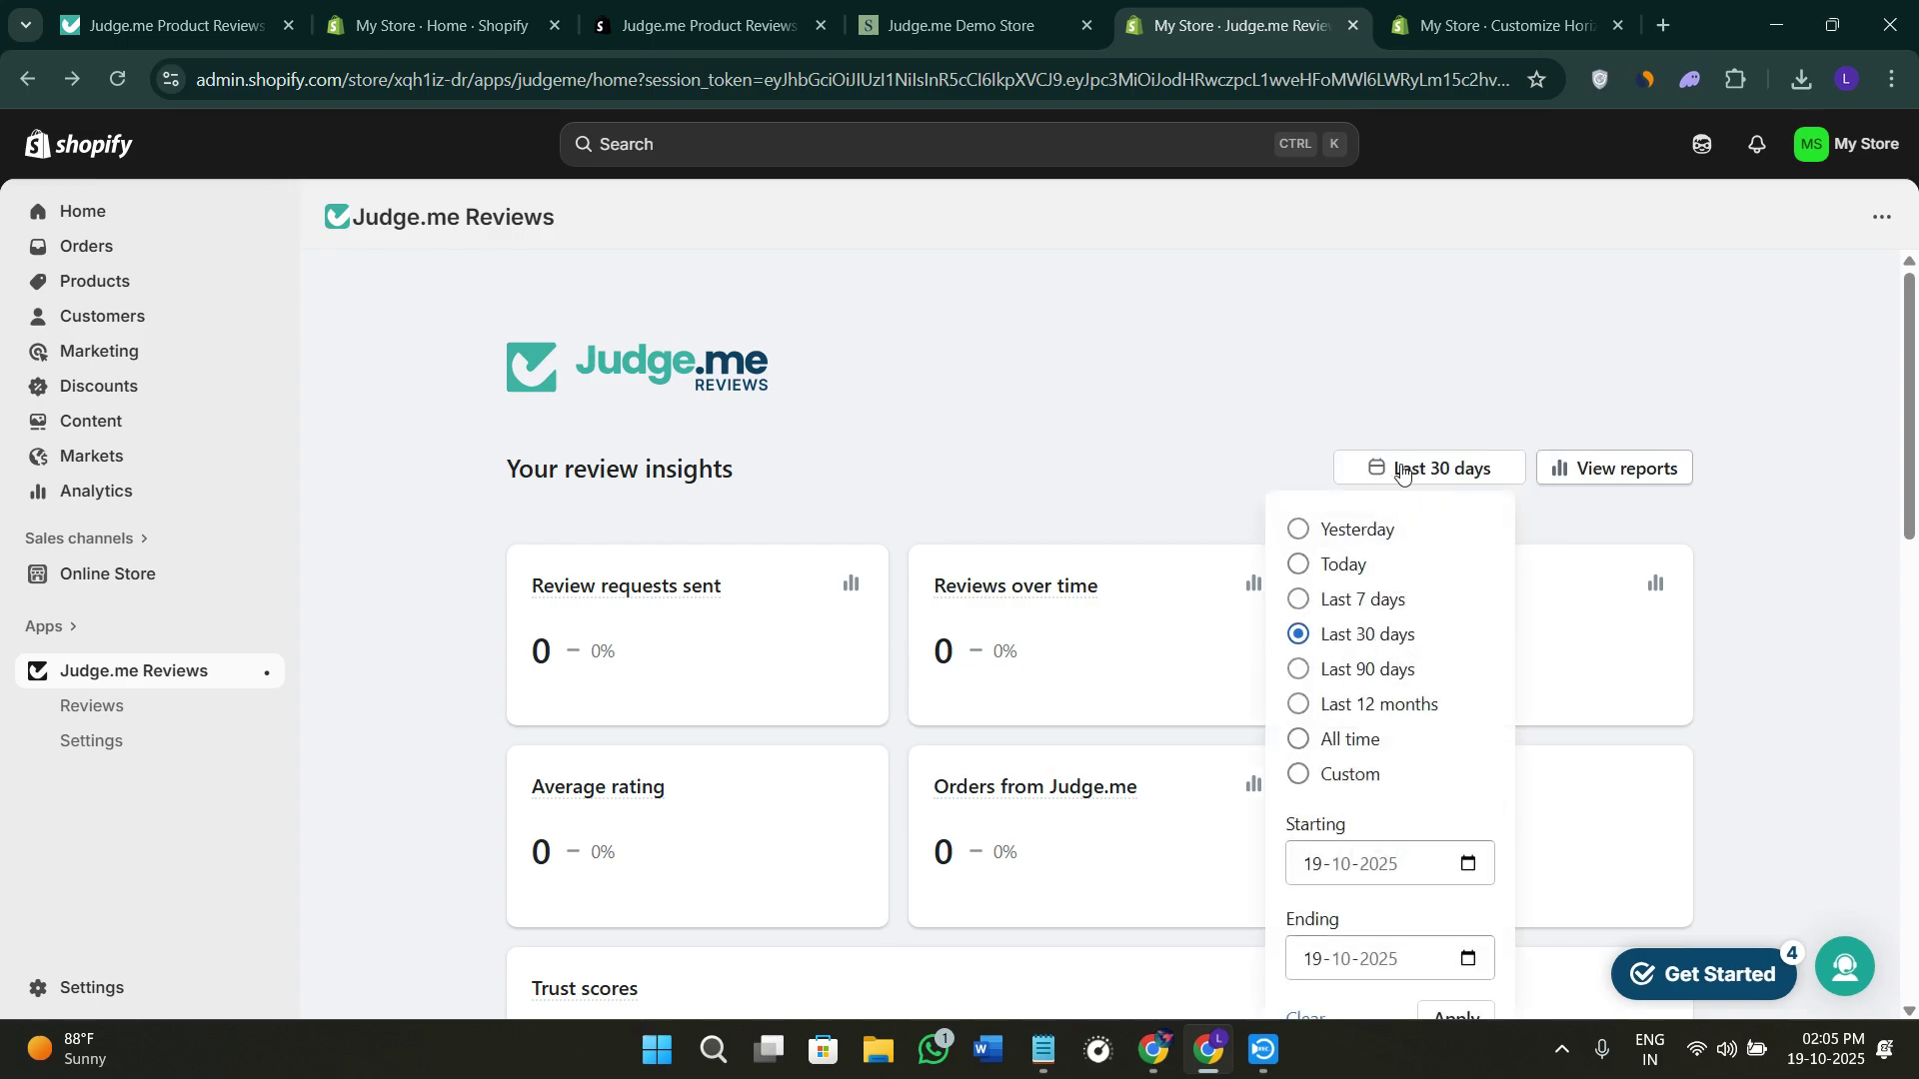
left_click(1712, 567)
left_click(1615, 469)
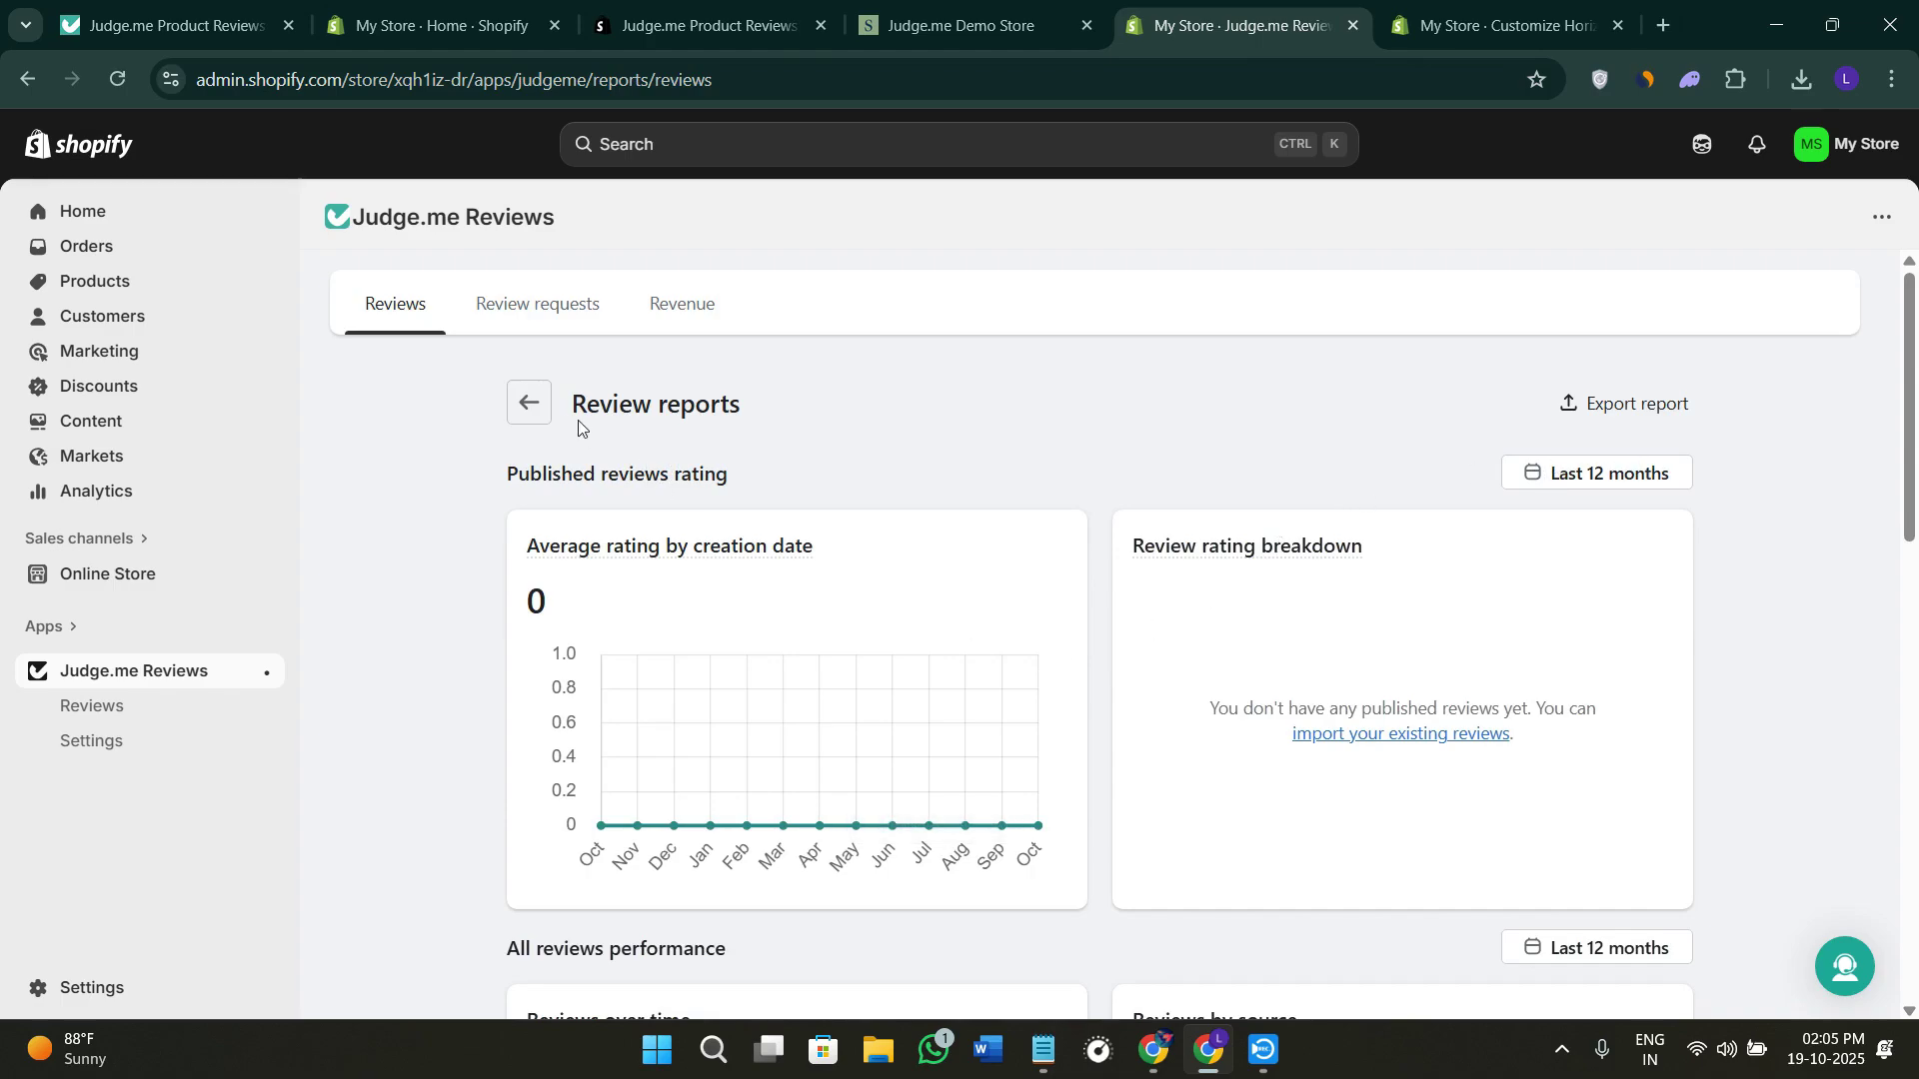
left_click(518, 411)
scroll(993, 720, "down", 5)
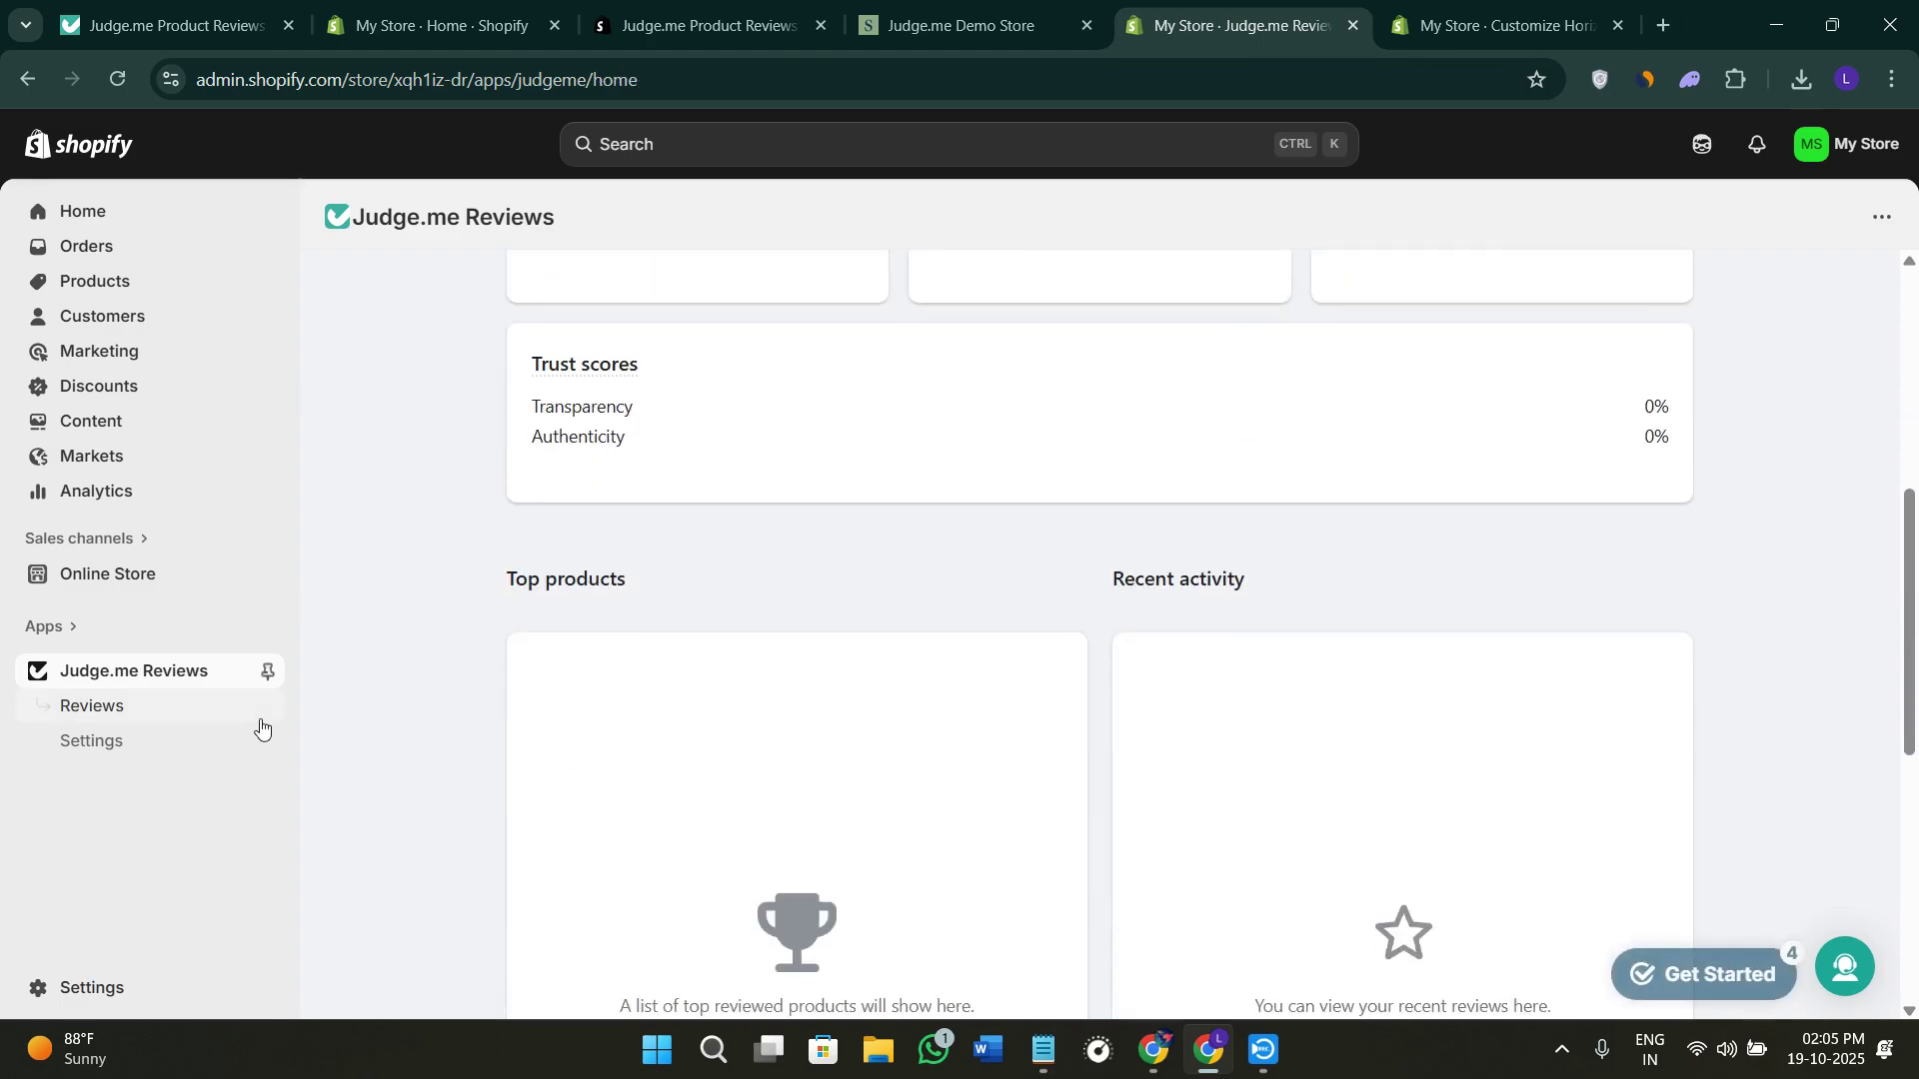
Open Judge.me's Reviews page and look over the empty list with Auto-publish on.
left_click(140, 708)
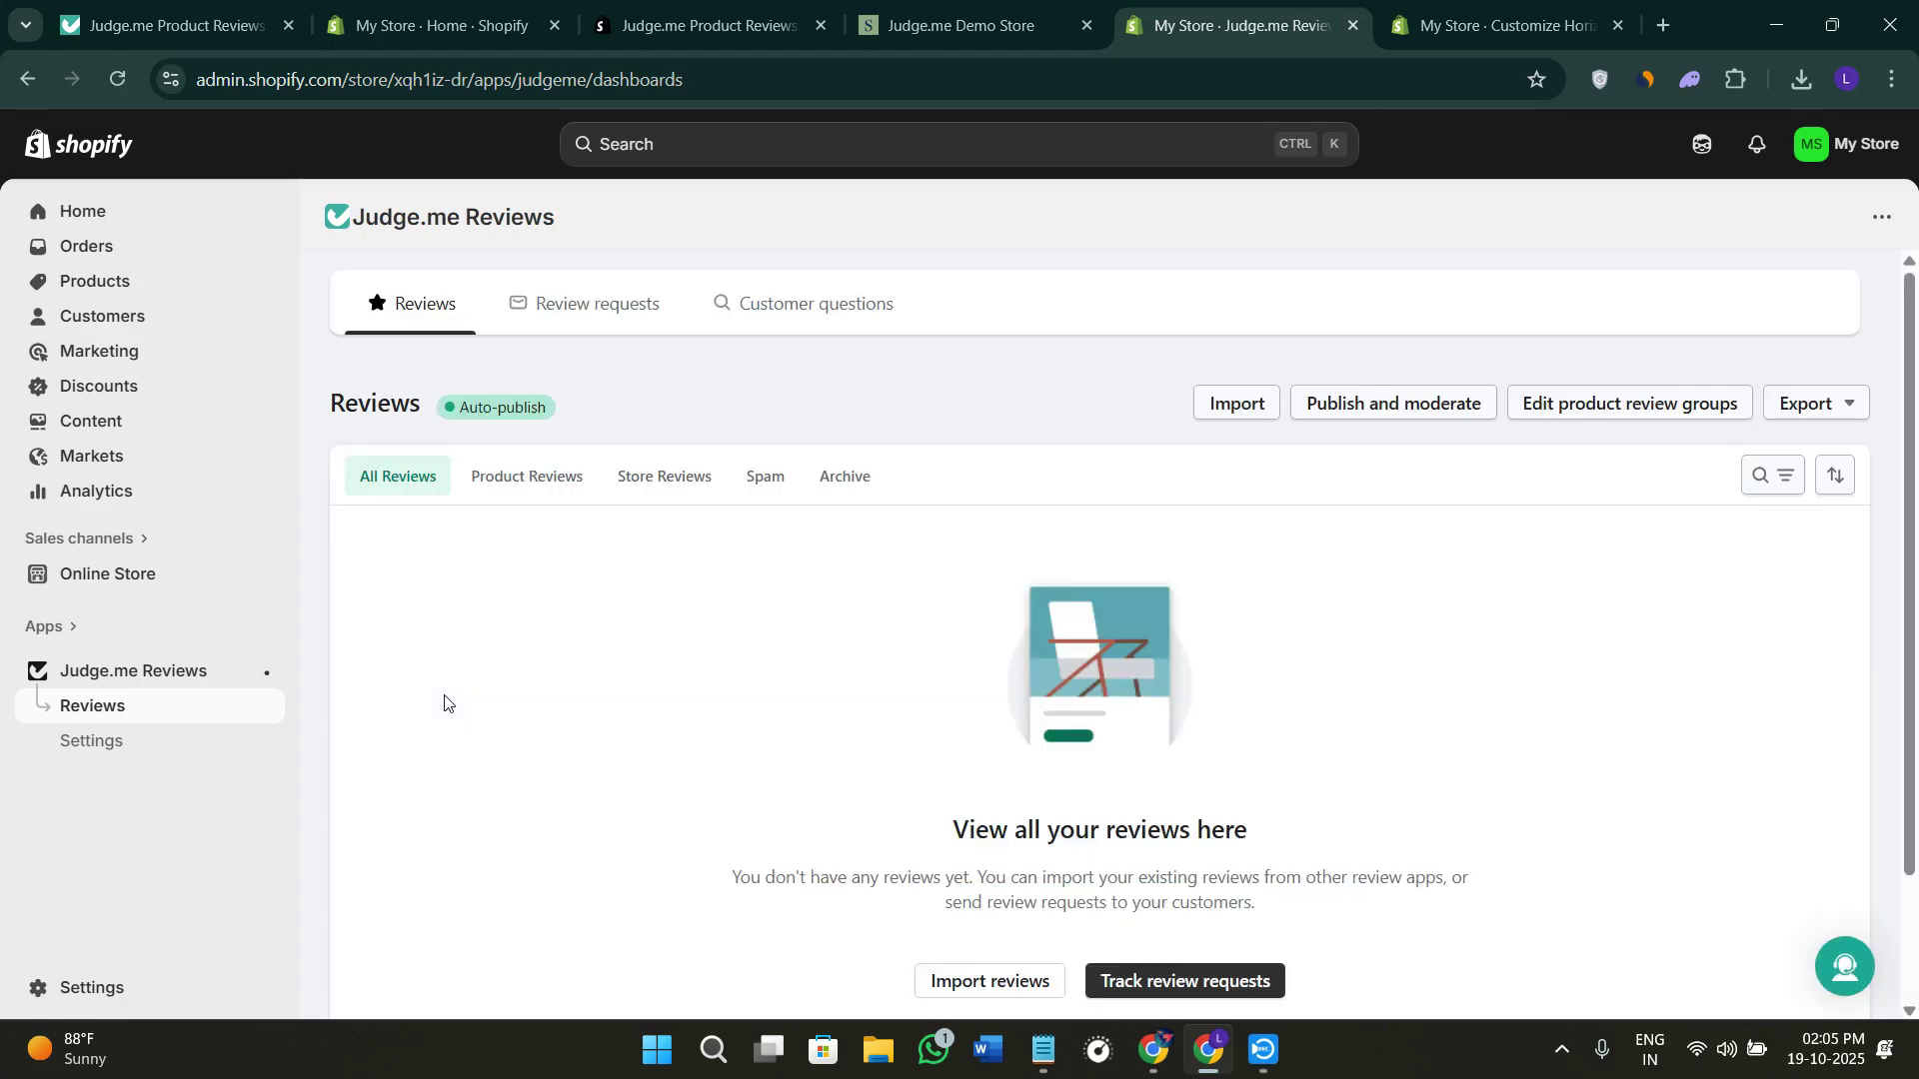
scroll(850, 690, "down", 2)
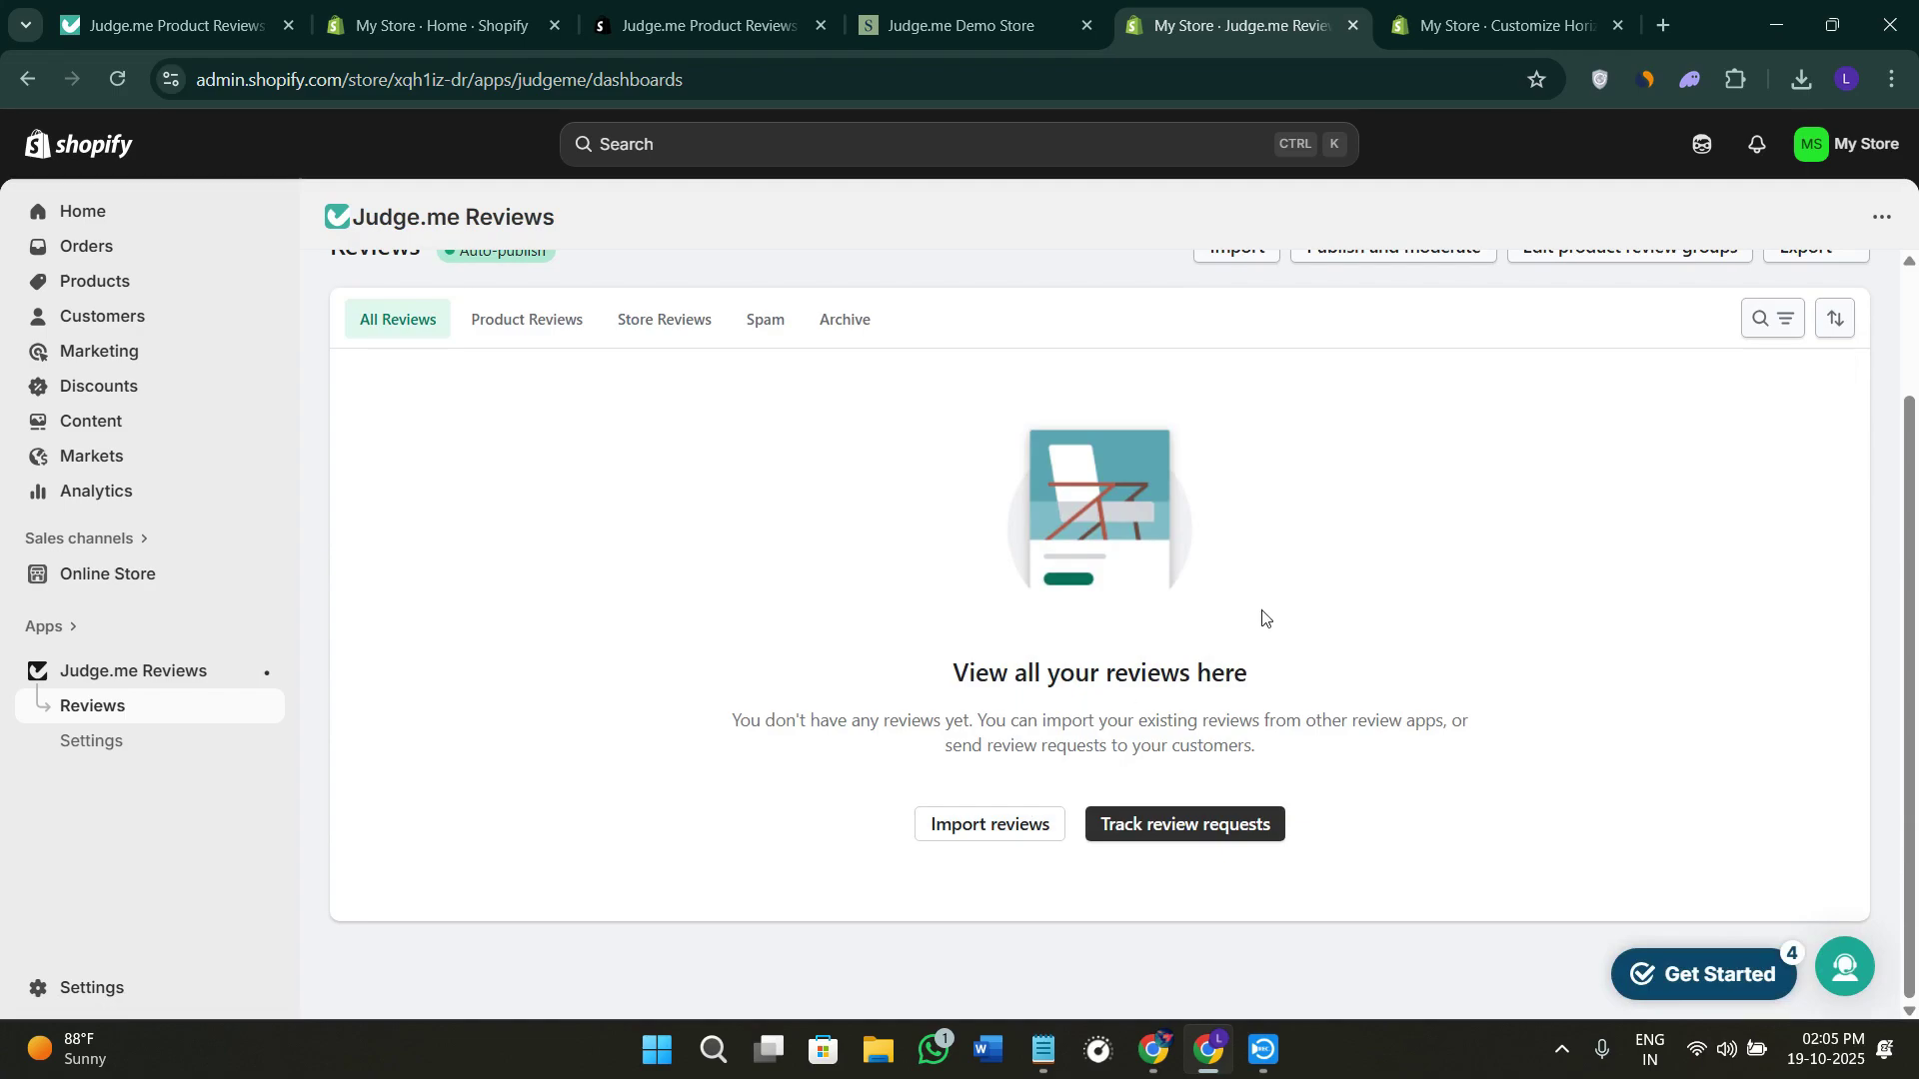
scroll(1272, 596, "up", 2)
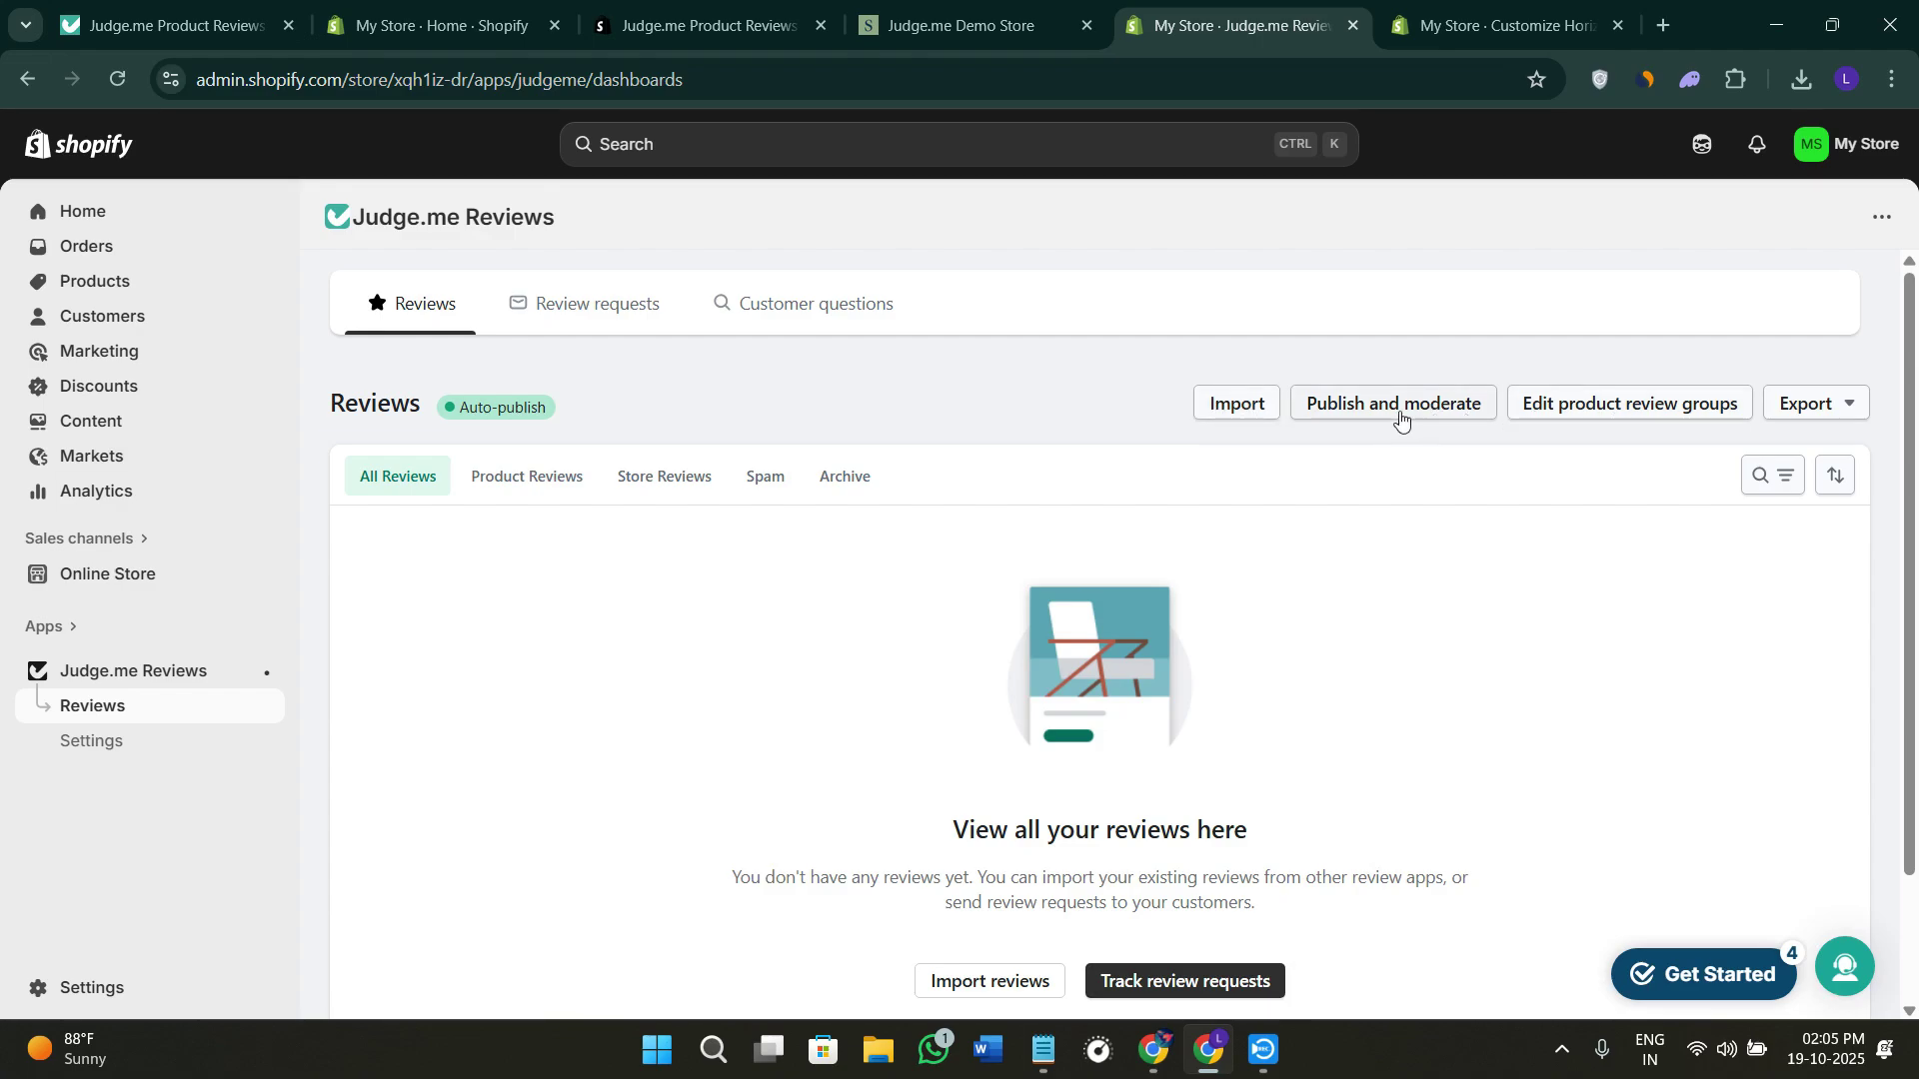
Browse the review import options, then view Request scheduling: 14 days after fulfillment, follow-ups after 5.
left_click(1240, 405)
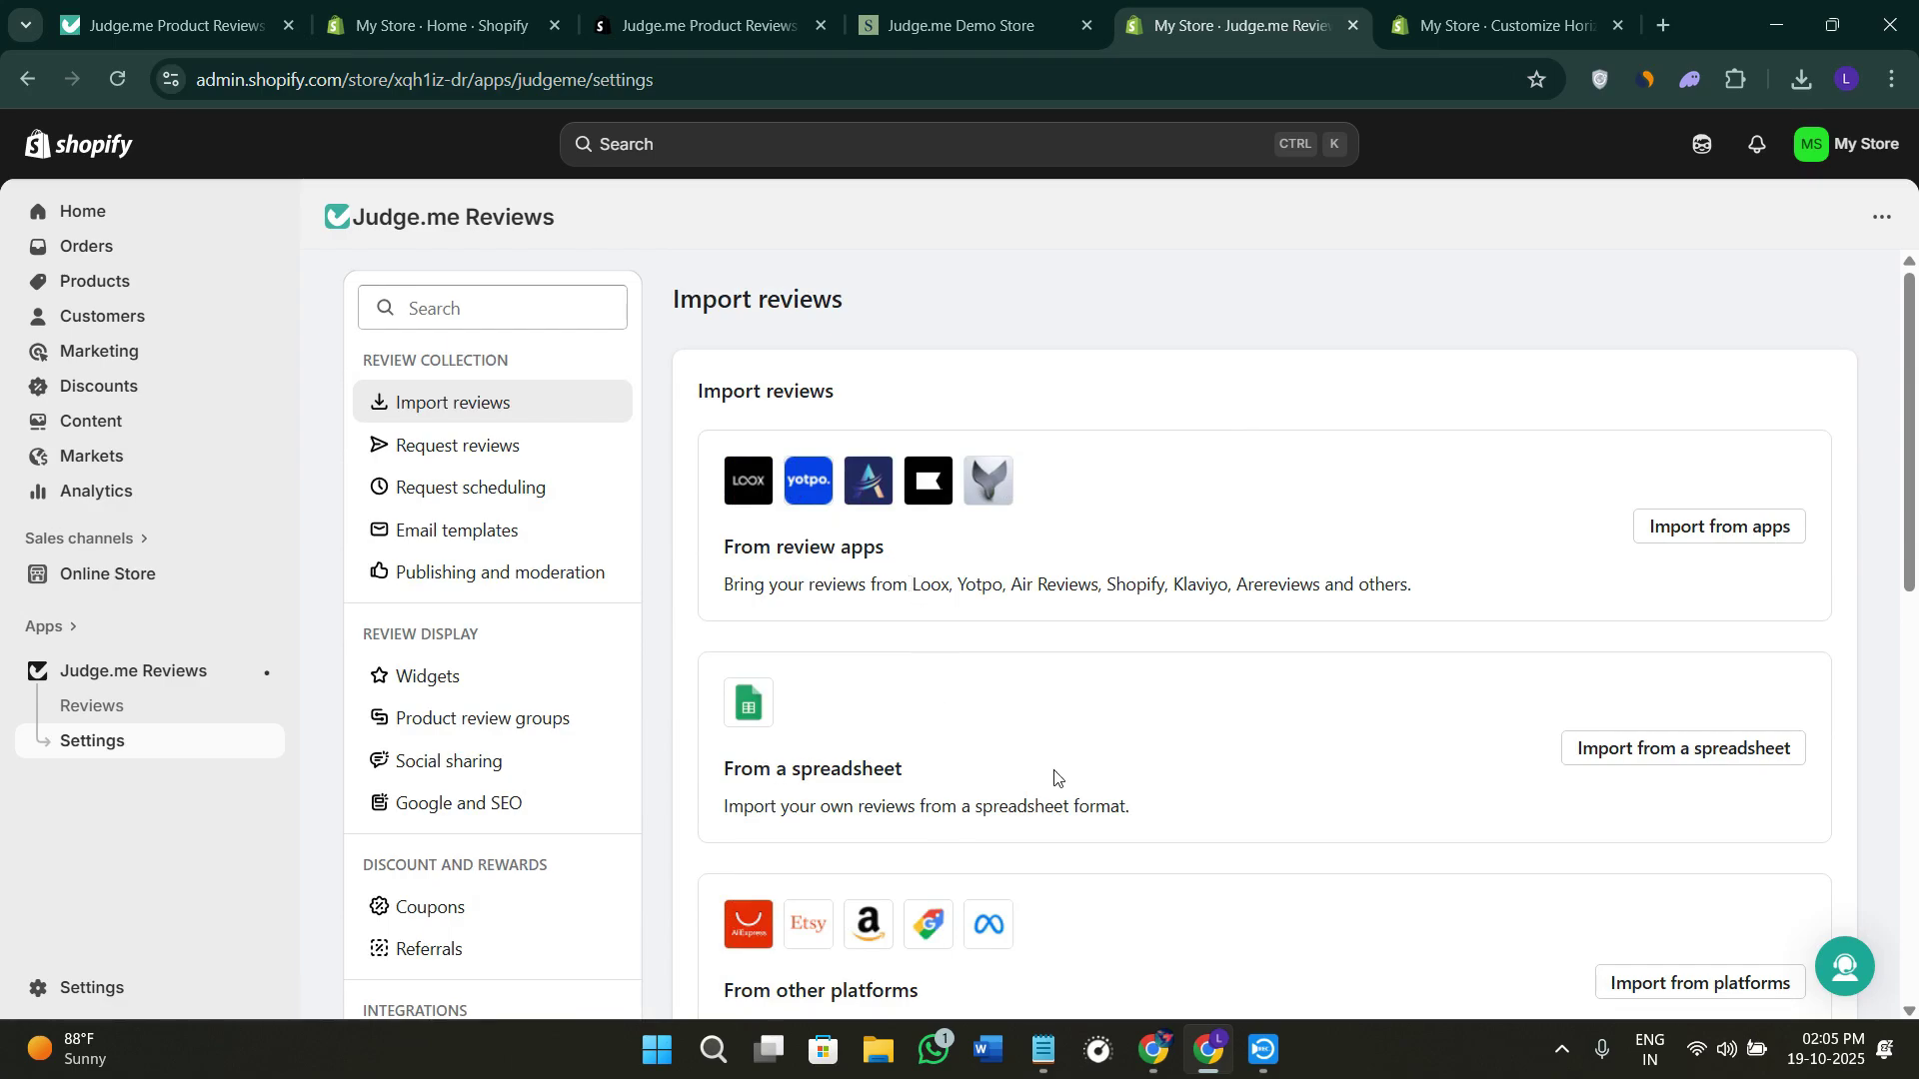
scroll(1724, 784, "down", 4)
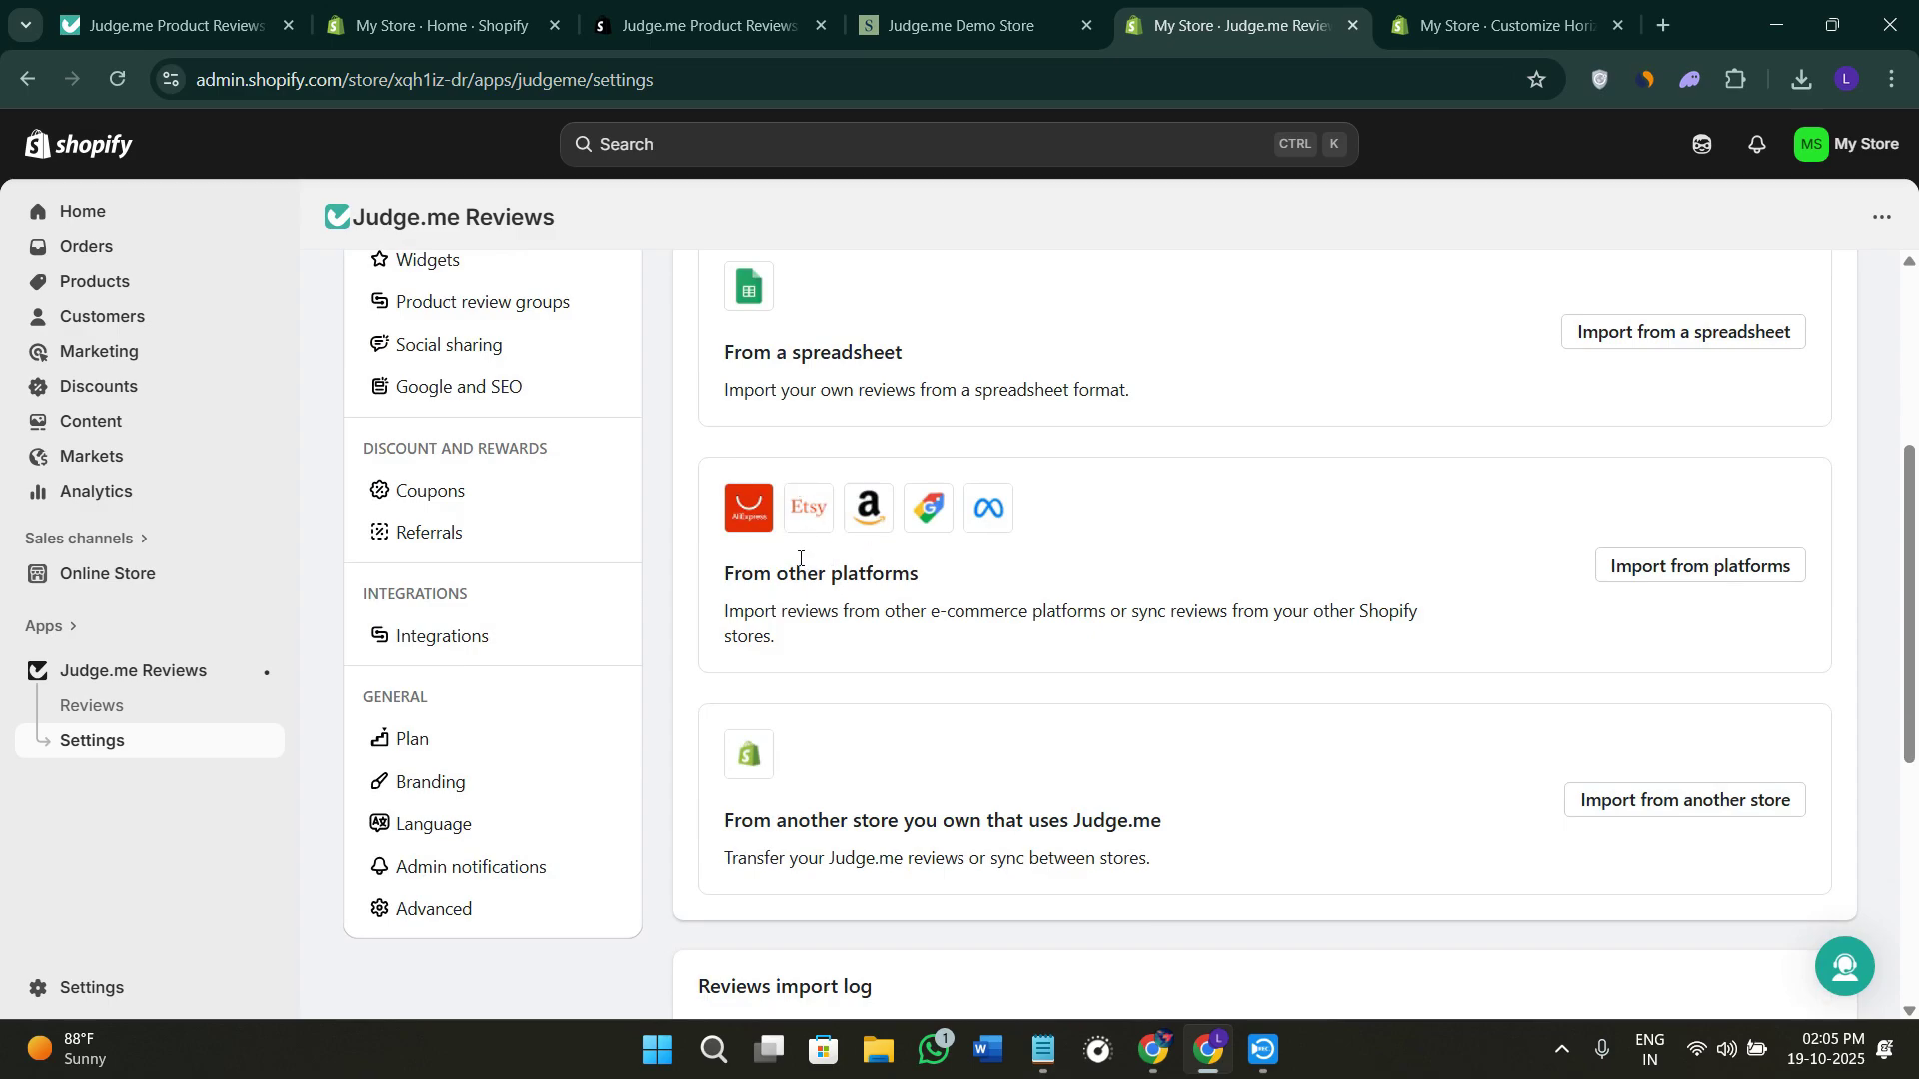
scroll(1171, 570, "up", 1)
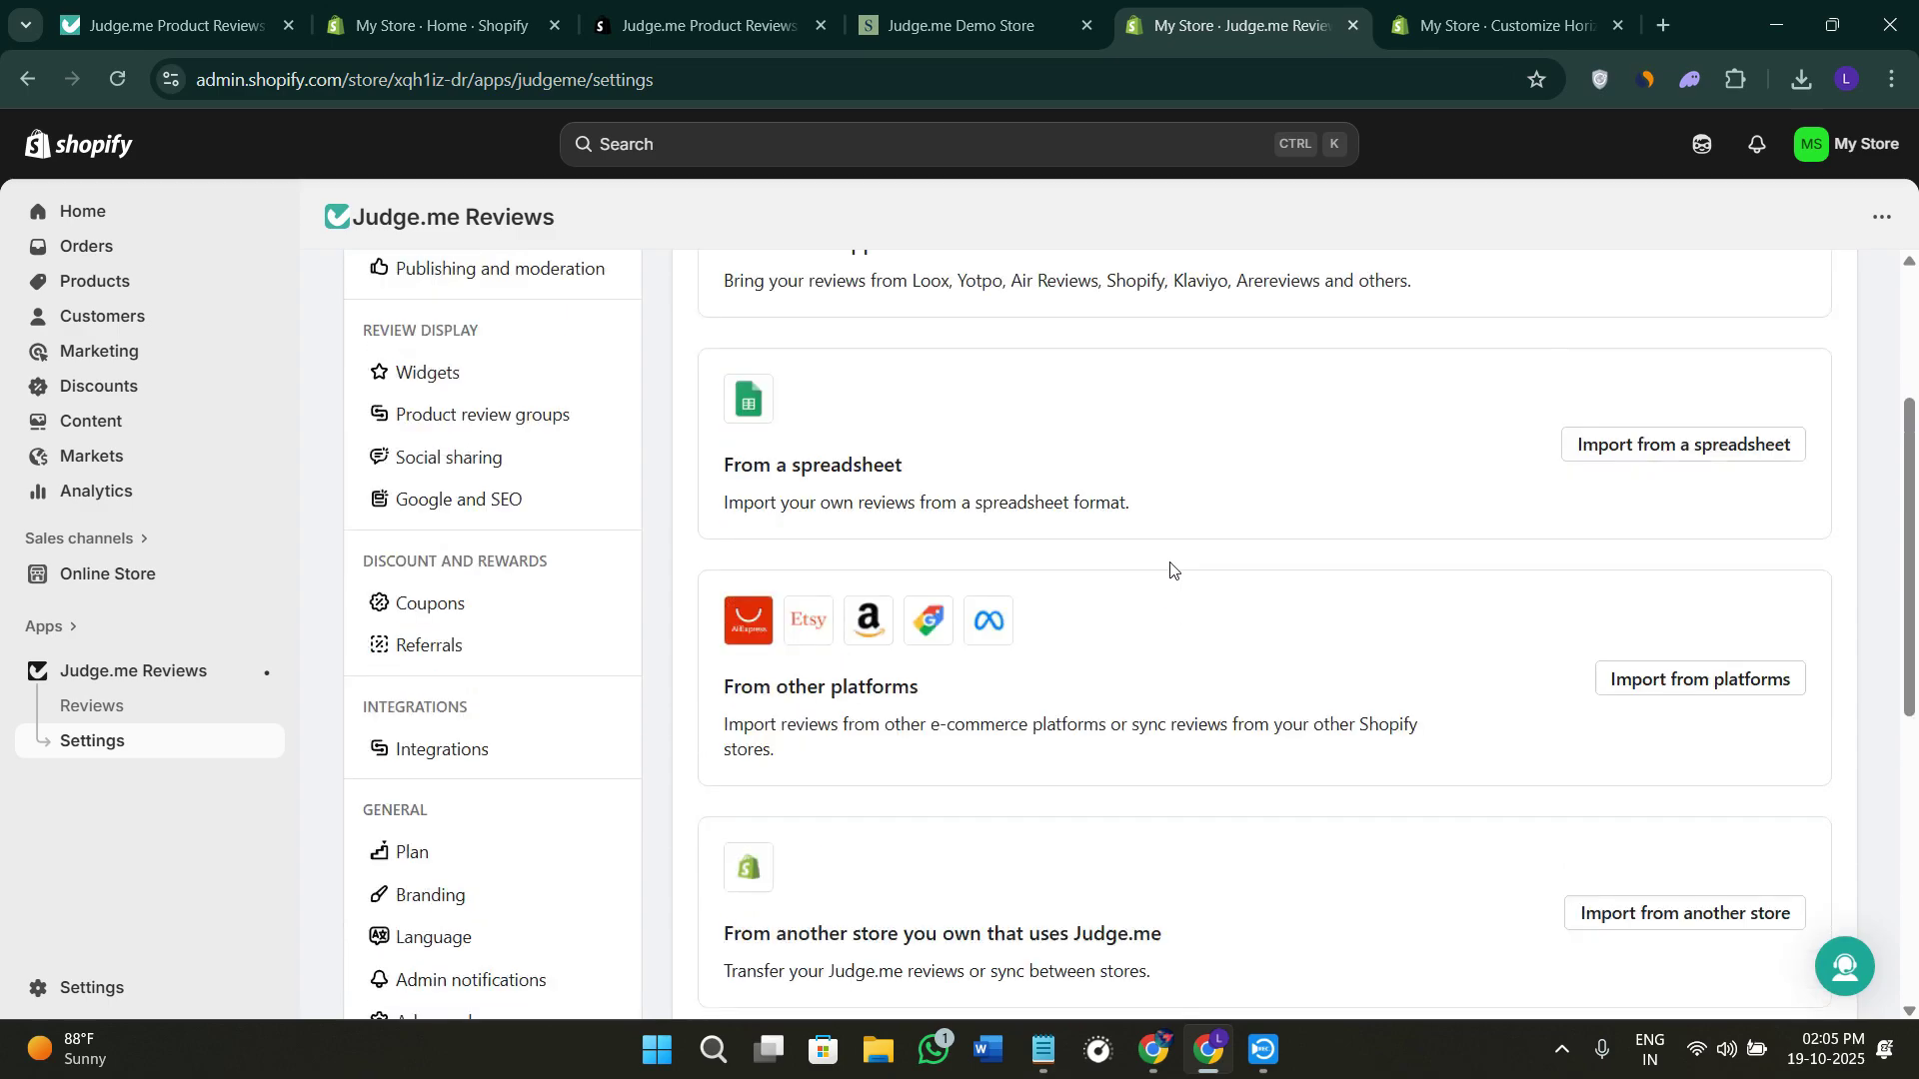
scroll(1172, 570, "down", 3)
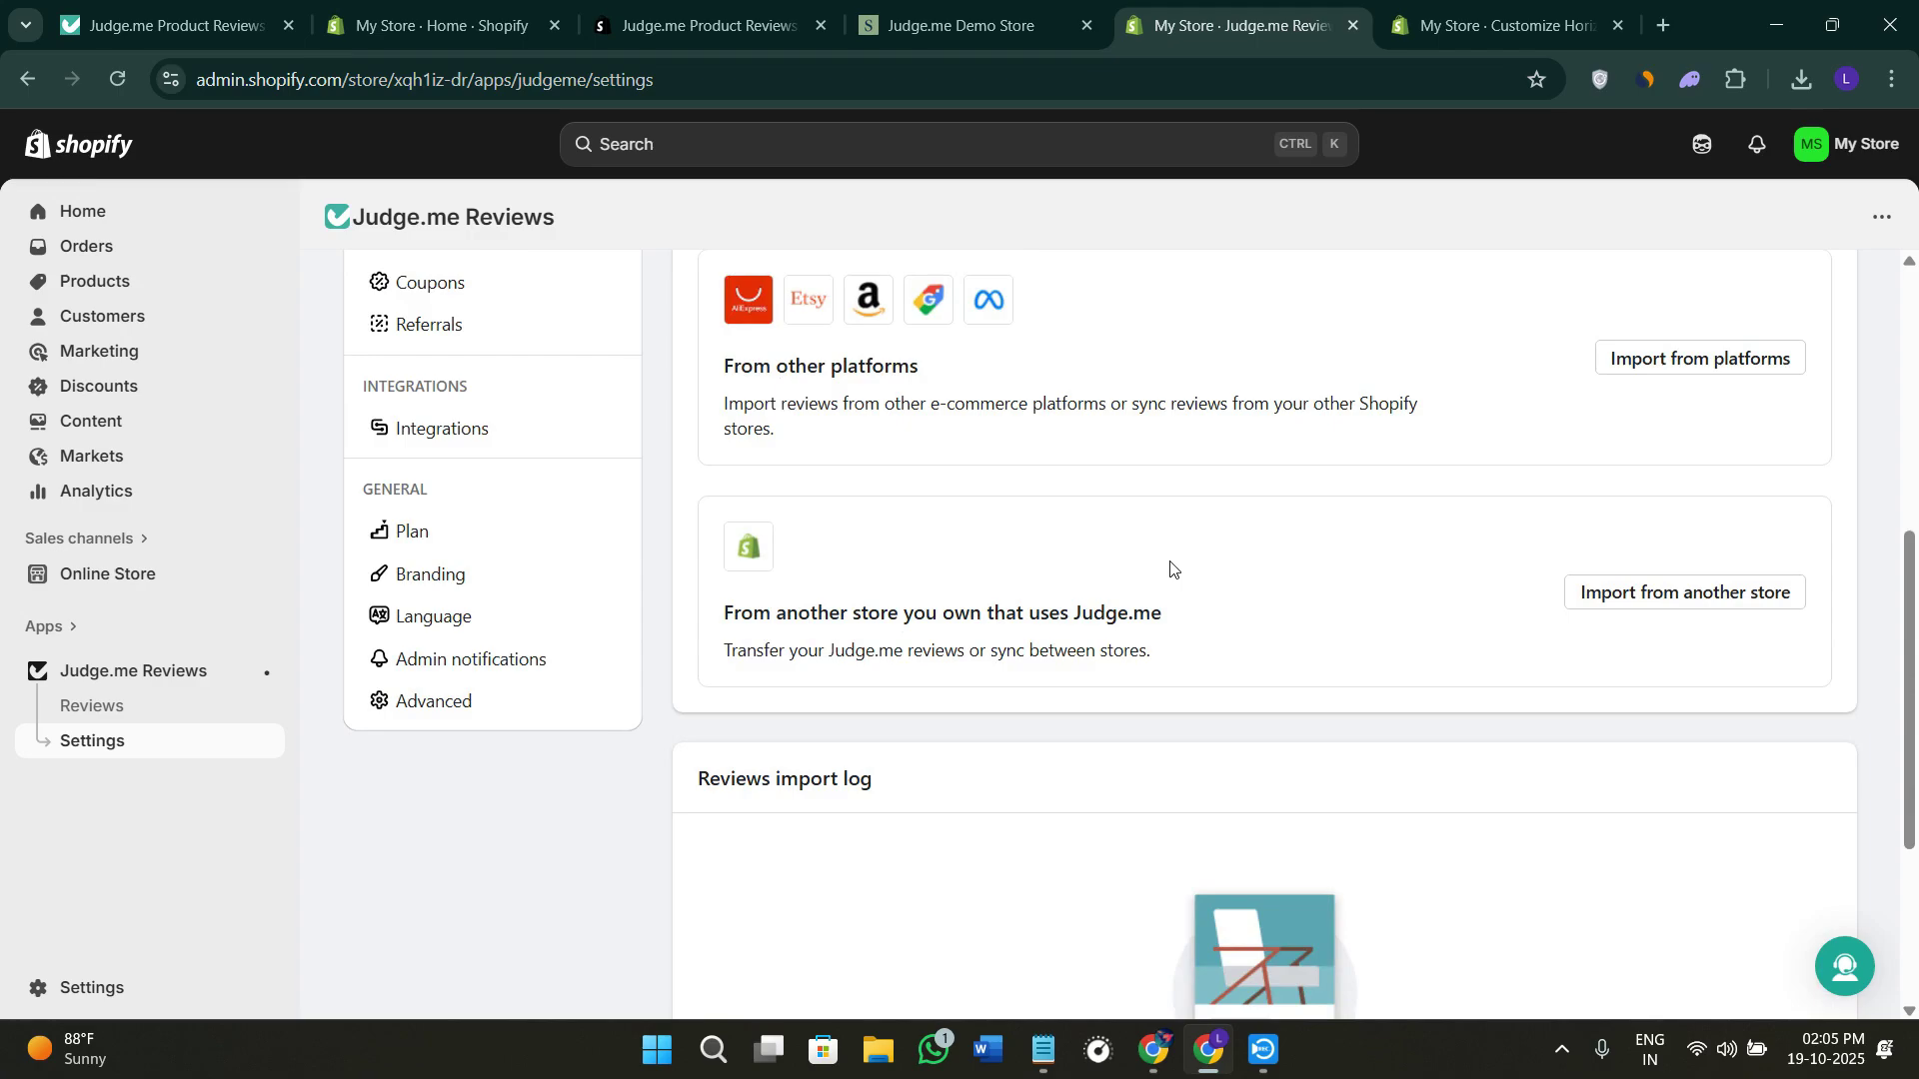
scroll(1184, 559, "down", 1)
scroll(1179, 558, "up", 6)
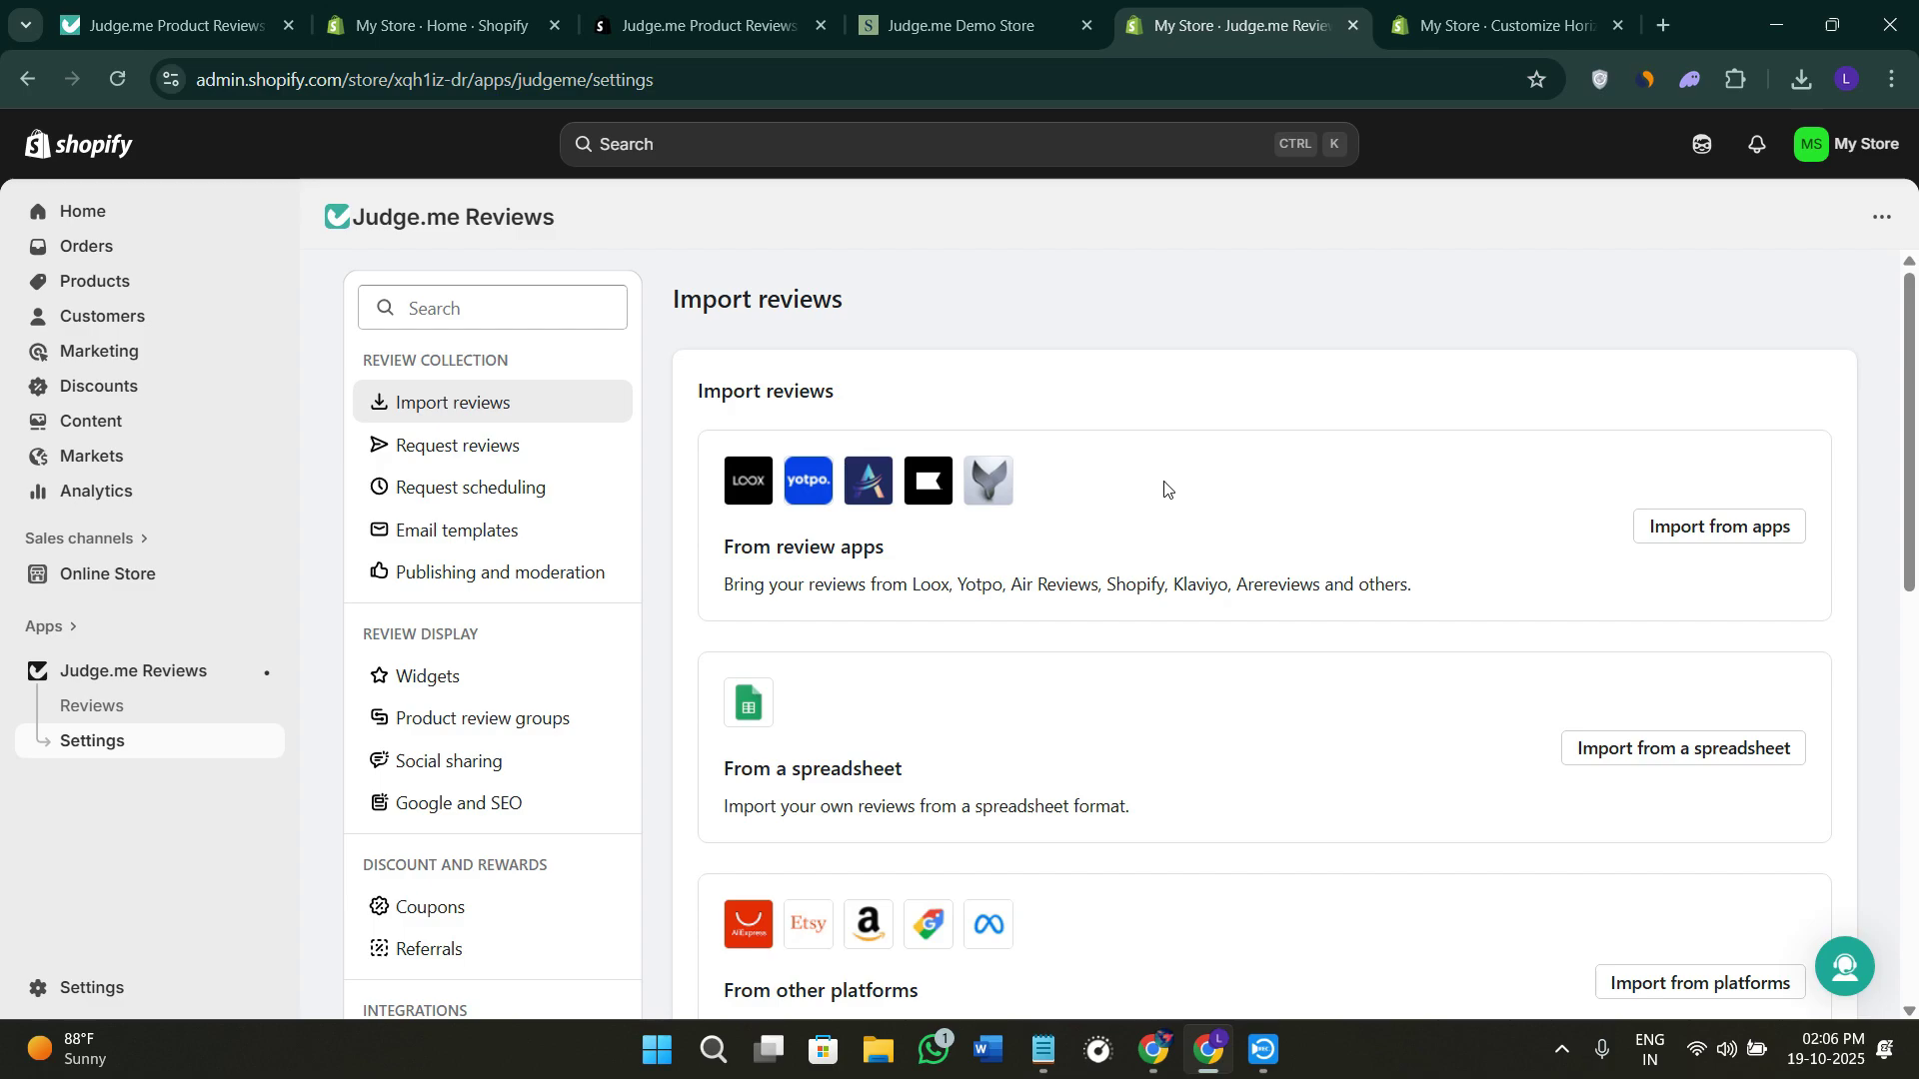
left_click(518, 447)
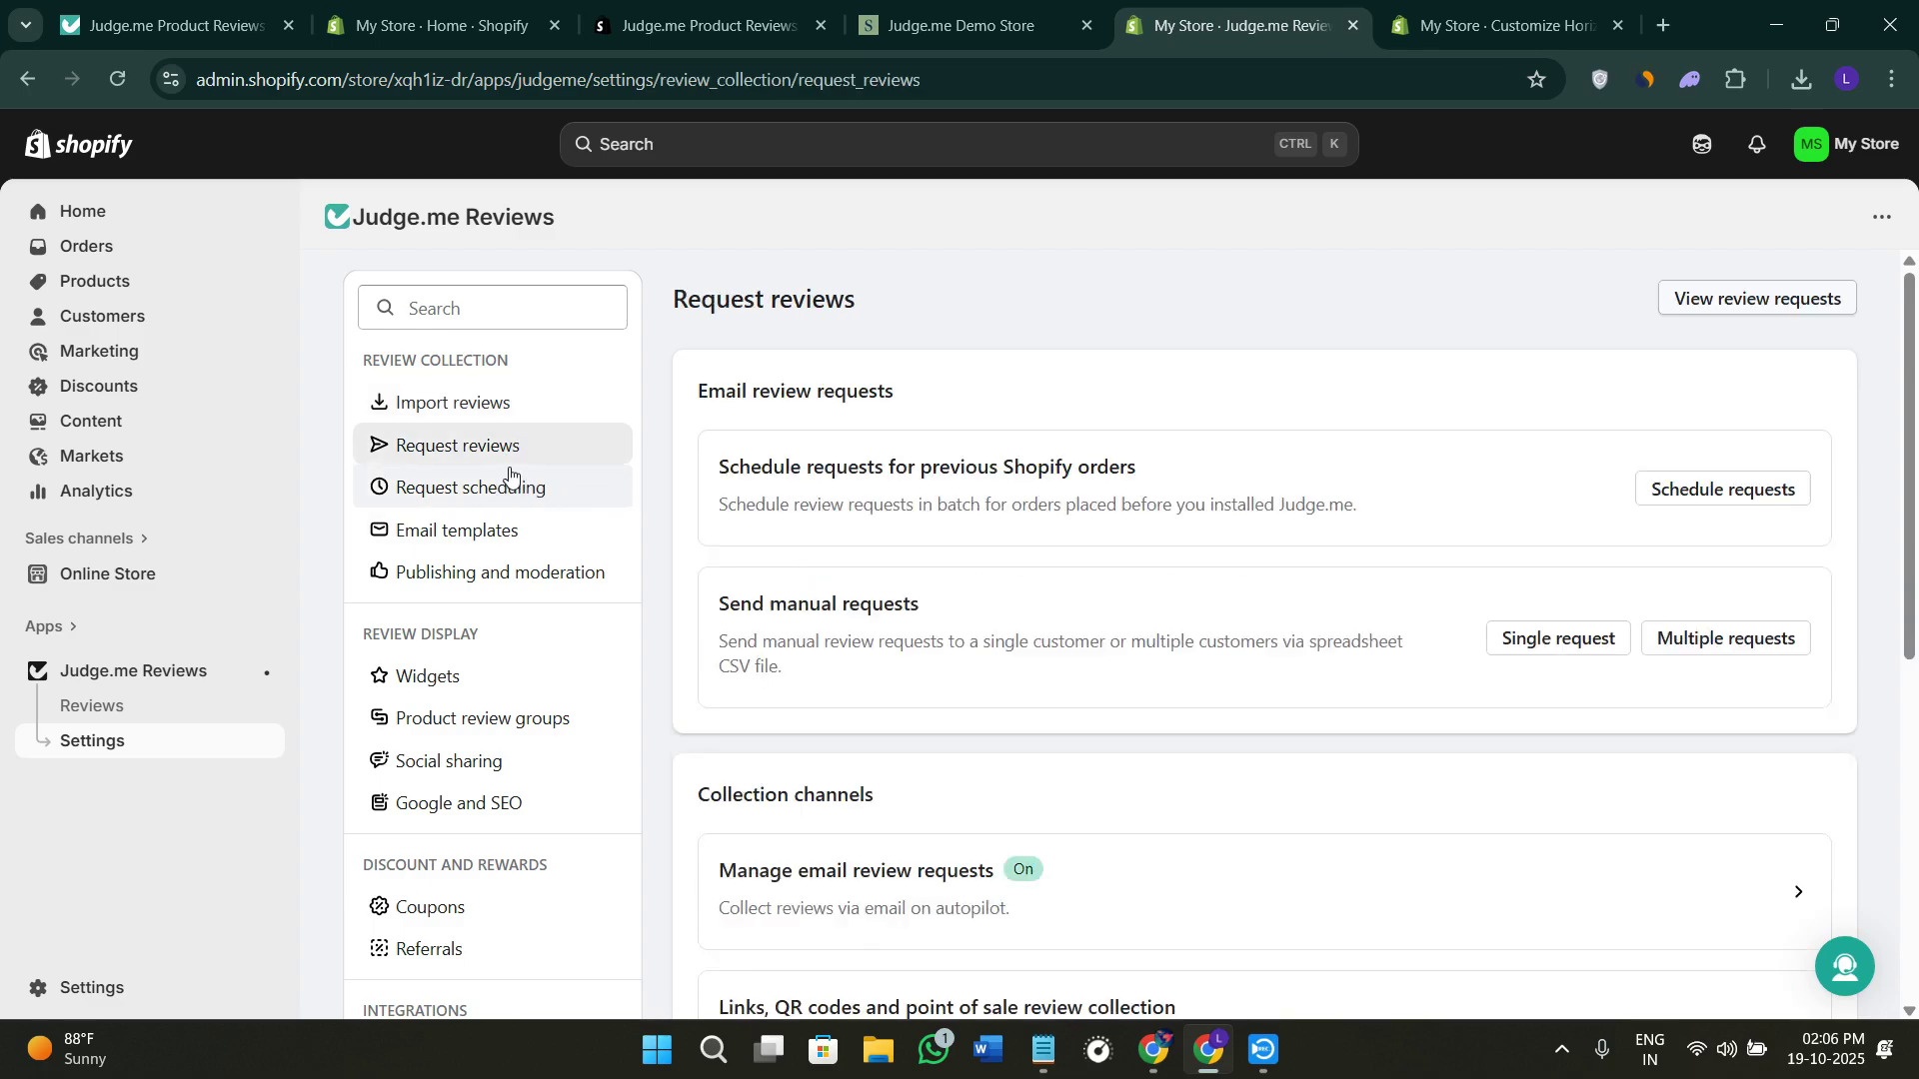
left_click(472, 505)
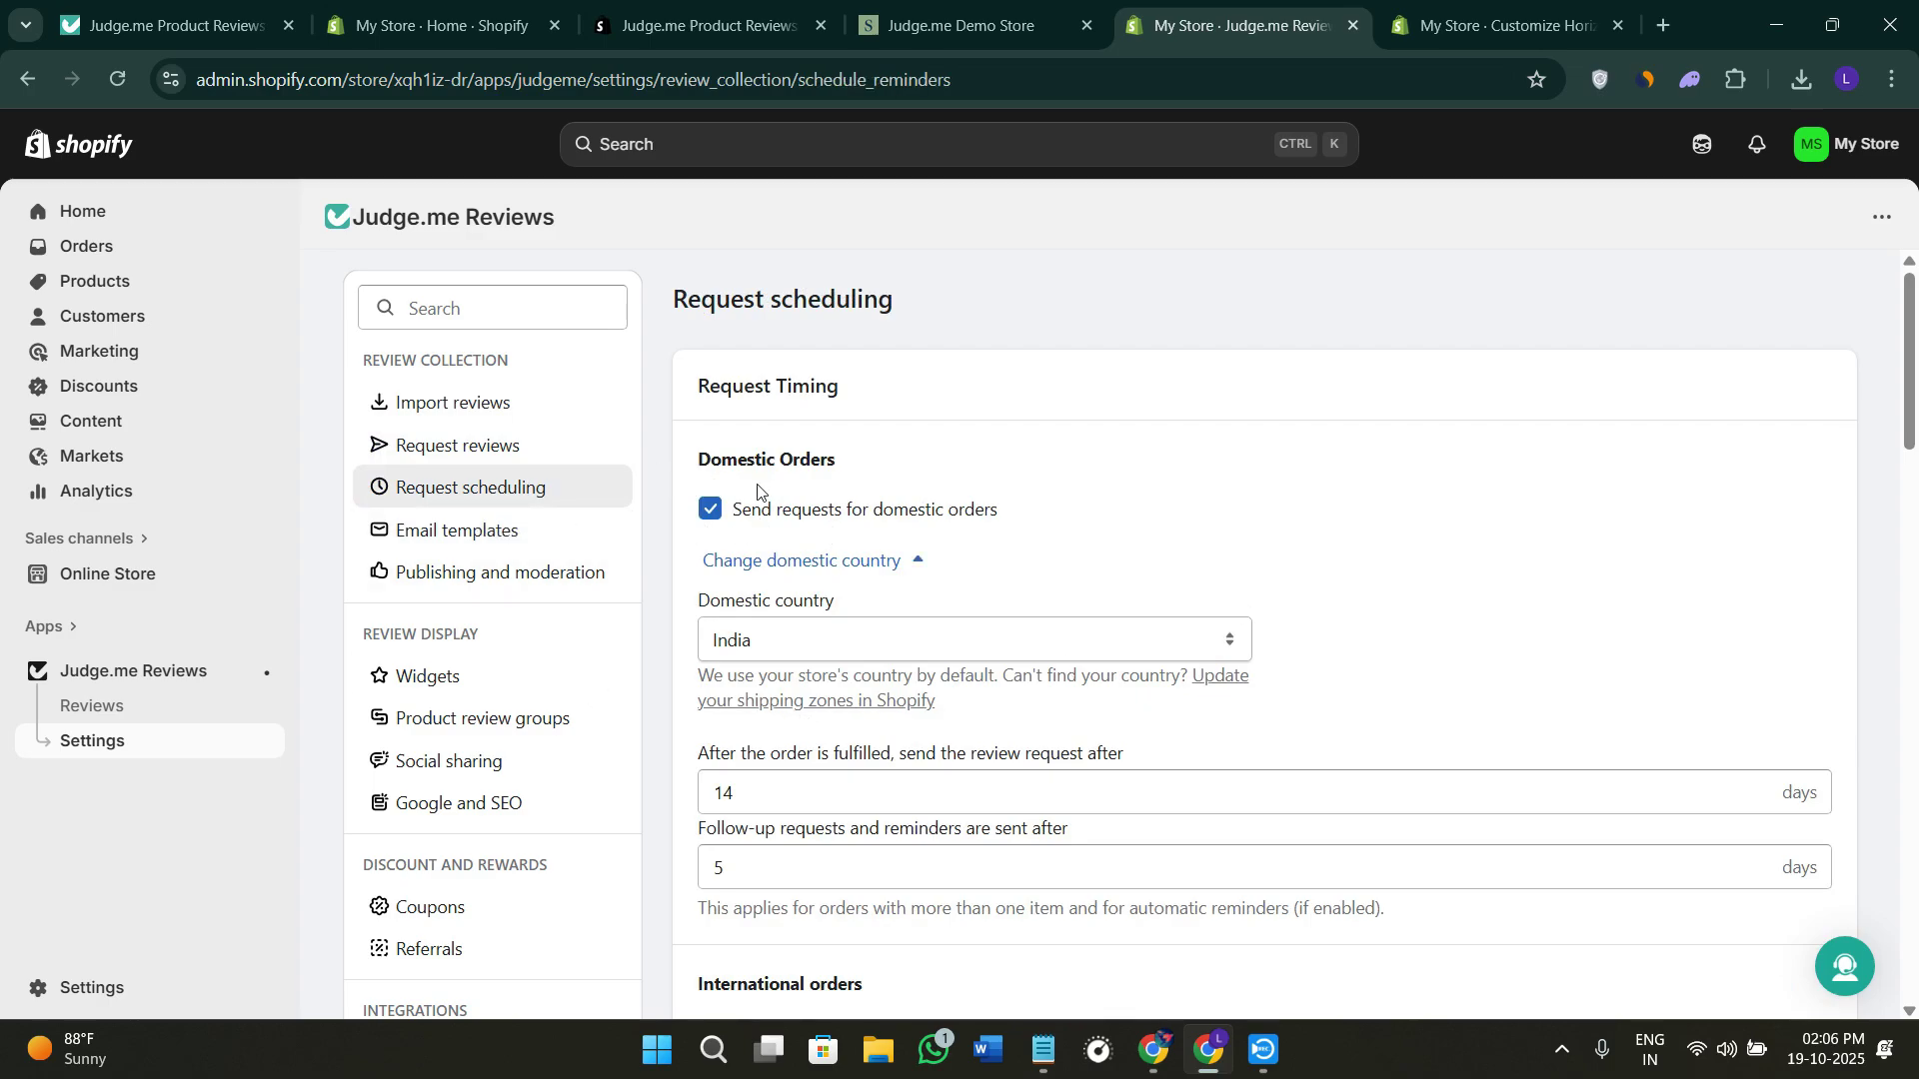
Browse the Judge.me Widgets catalogue cards.
left_click(432, 680)
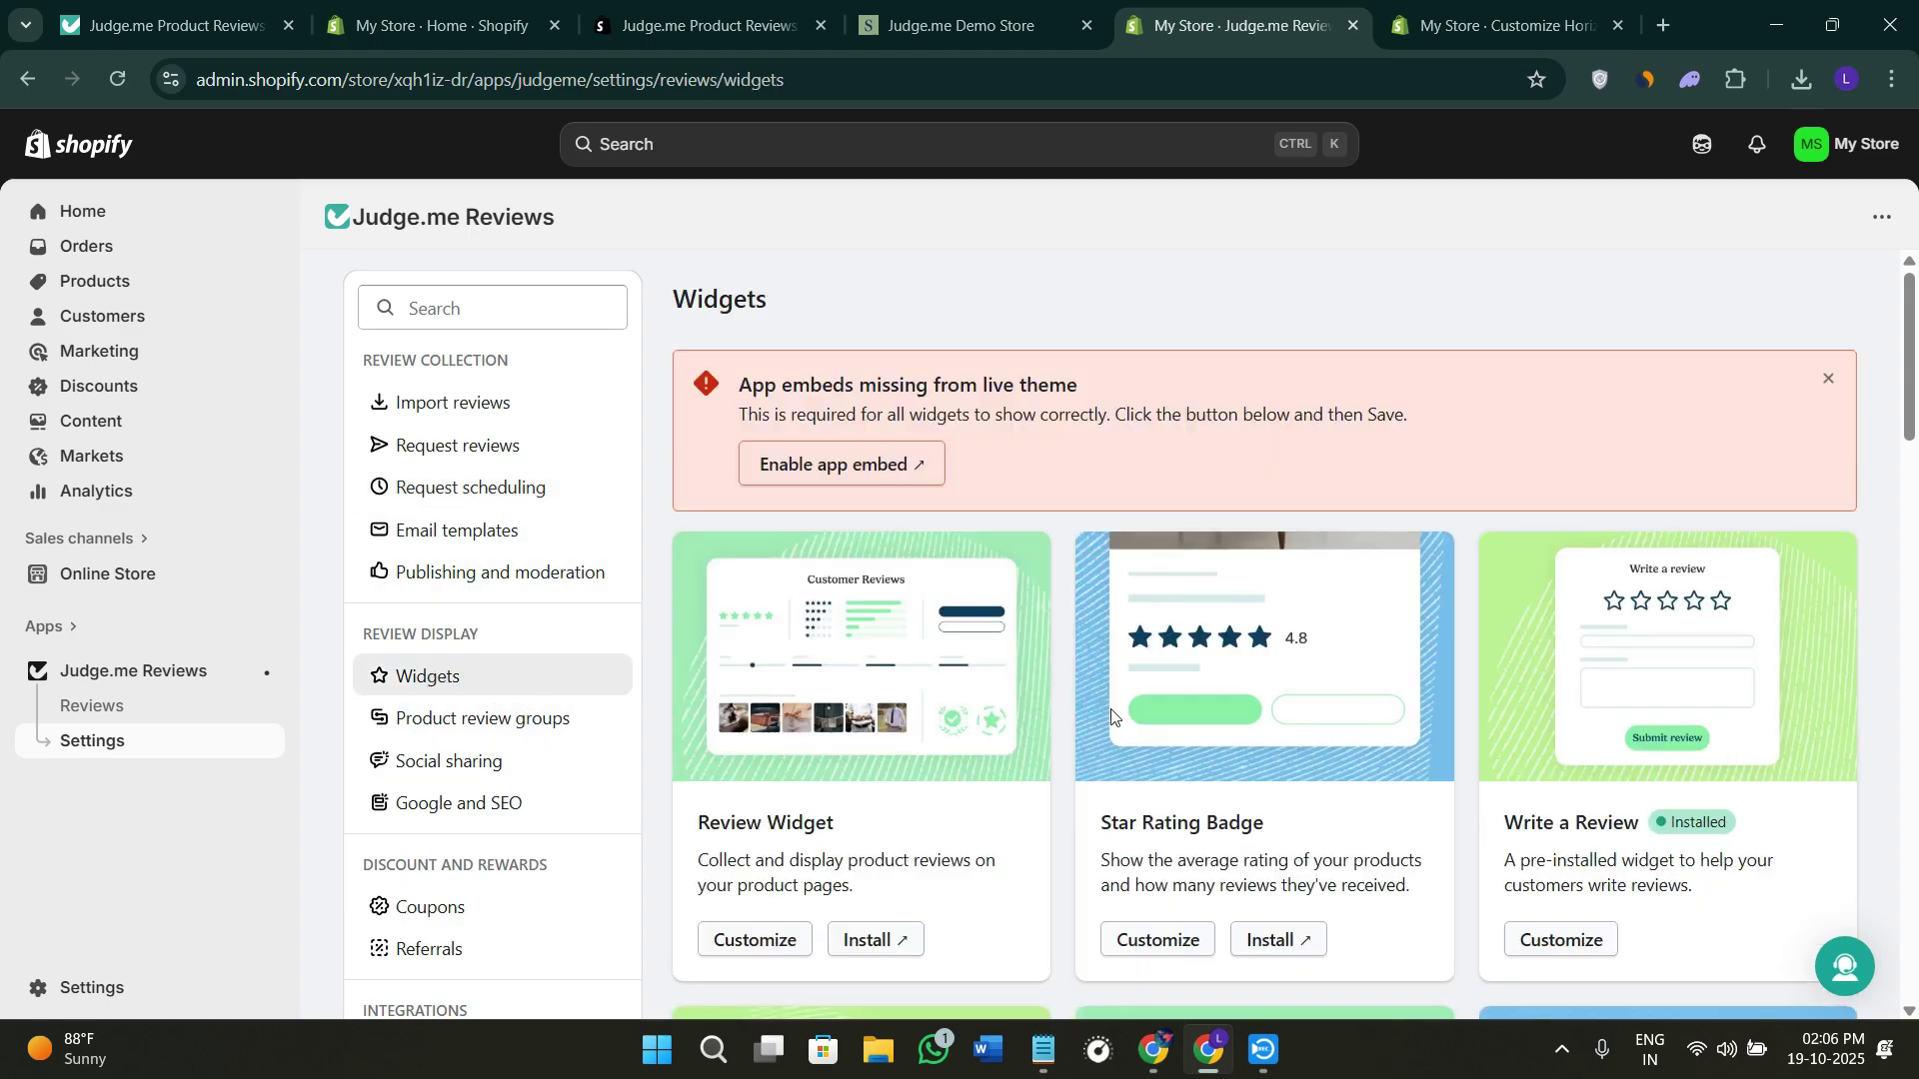
scroll(1111, 710, "down", 4)
scroll(1565, 770, "down", 7)
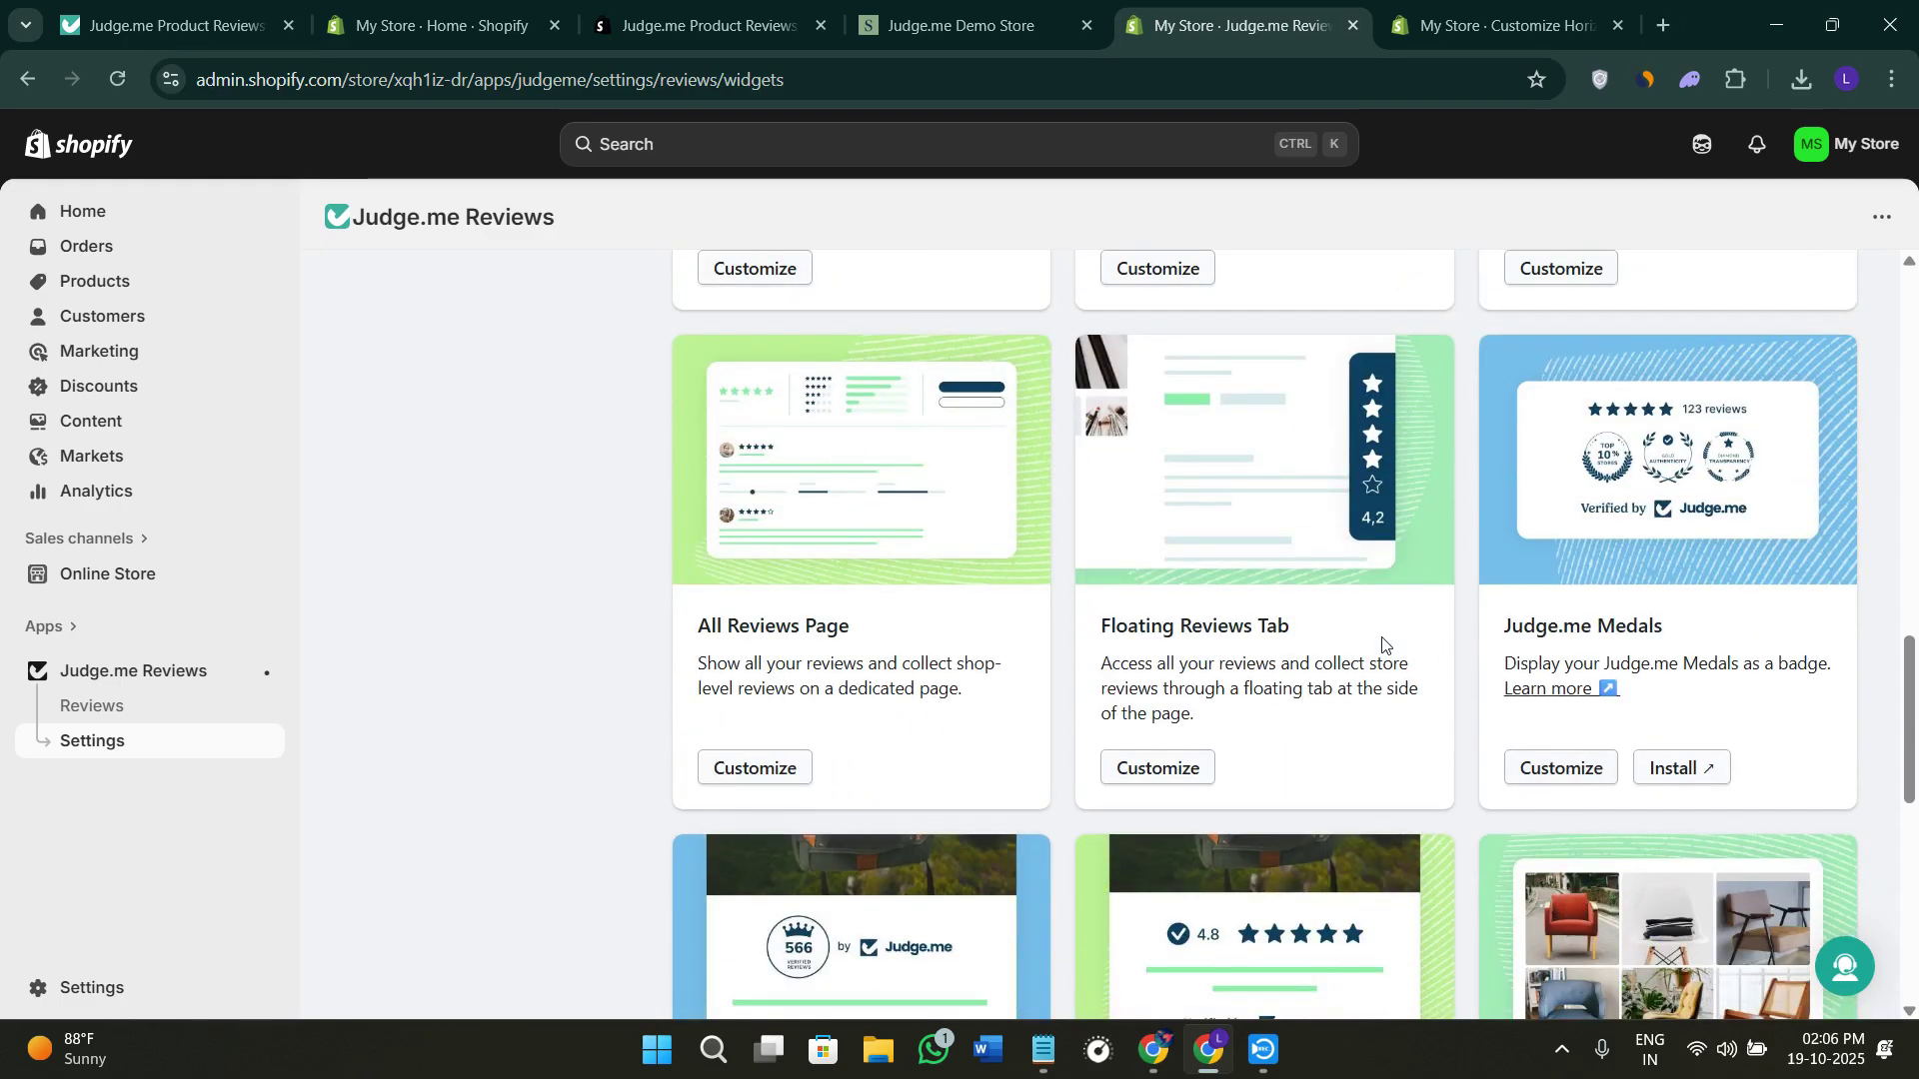
scroll(1349, 625, "up", 4)
scroll(1343, 618, "up", 9)
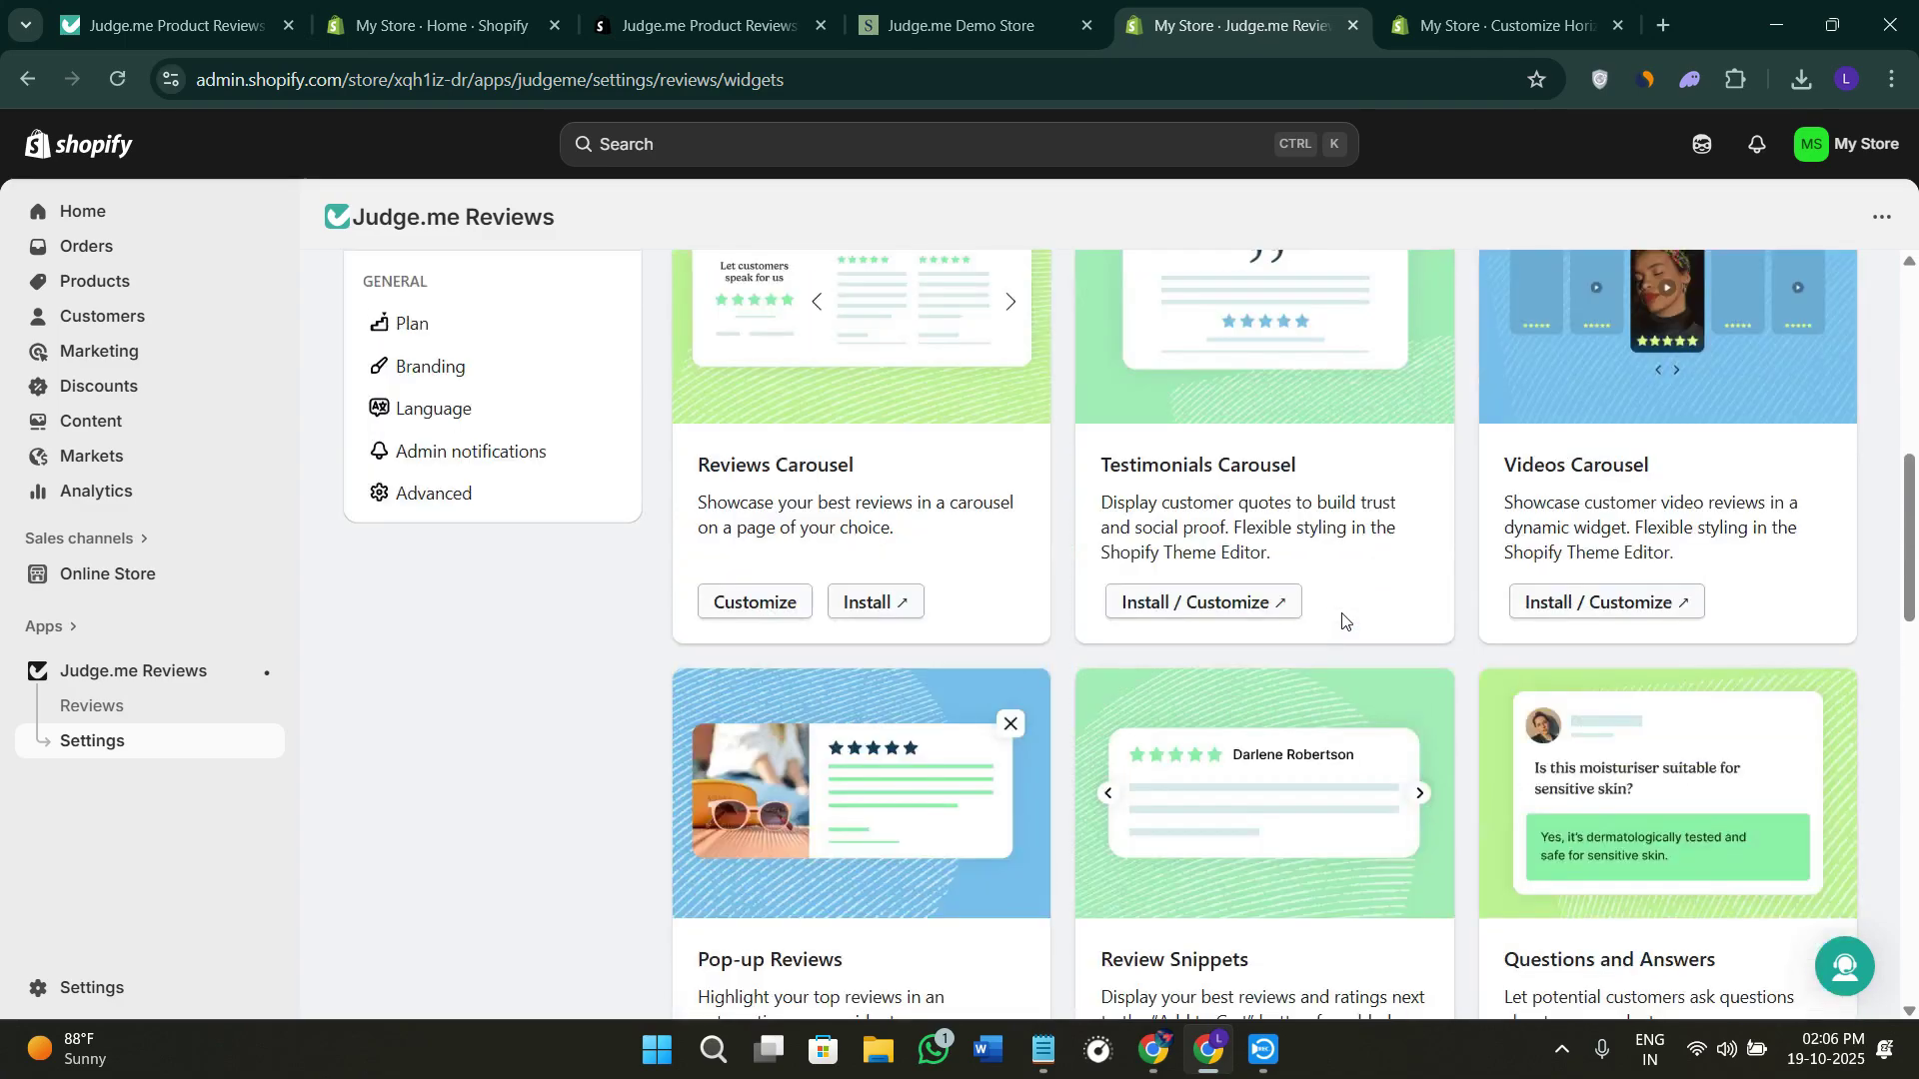
scroll(1183, 566, "up", 4)
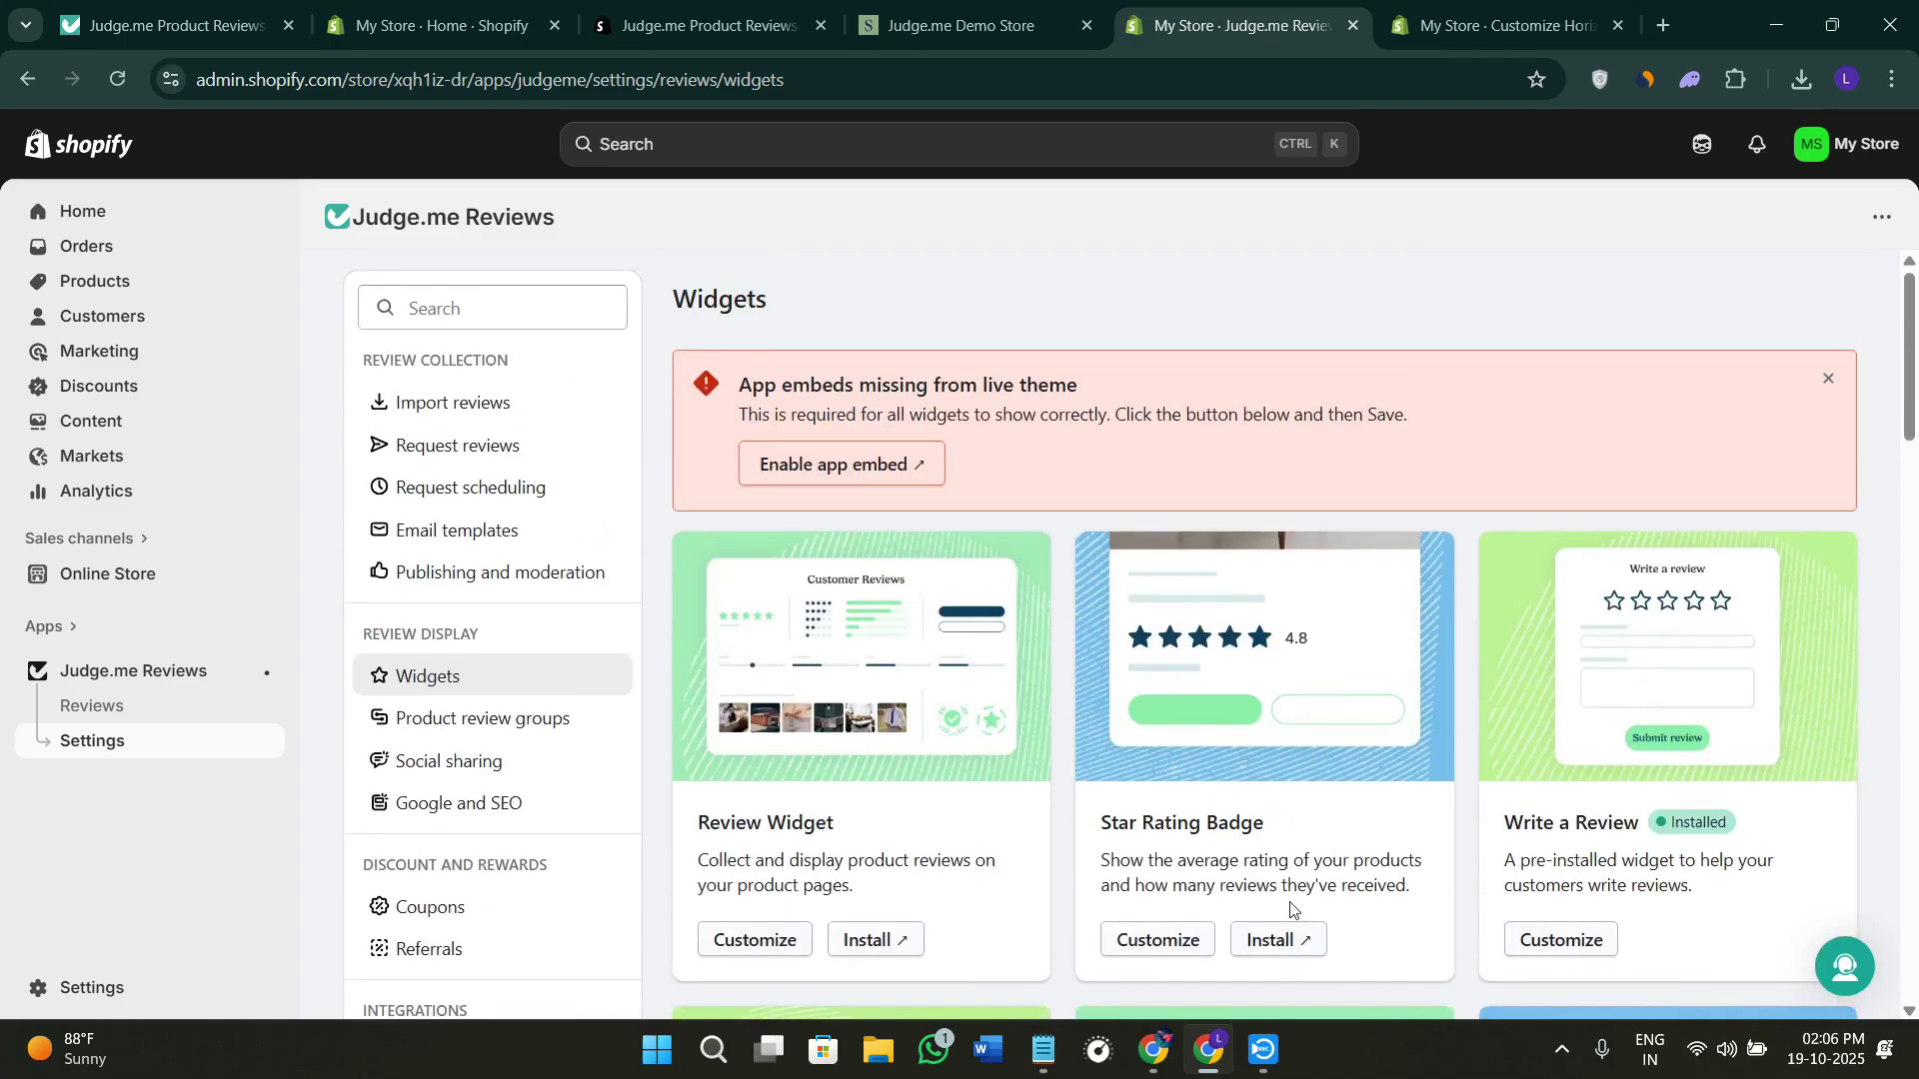
Start installing the Star Rating Badge widget, then return to the Widgets page.
left_click(1295, 954)
key("ctrl+shift+Tab")
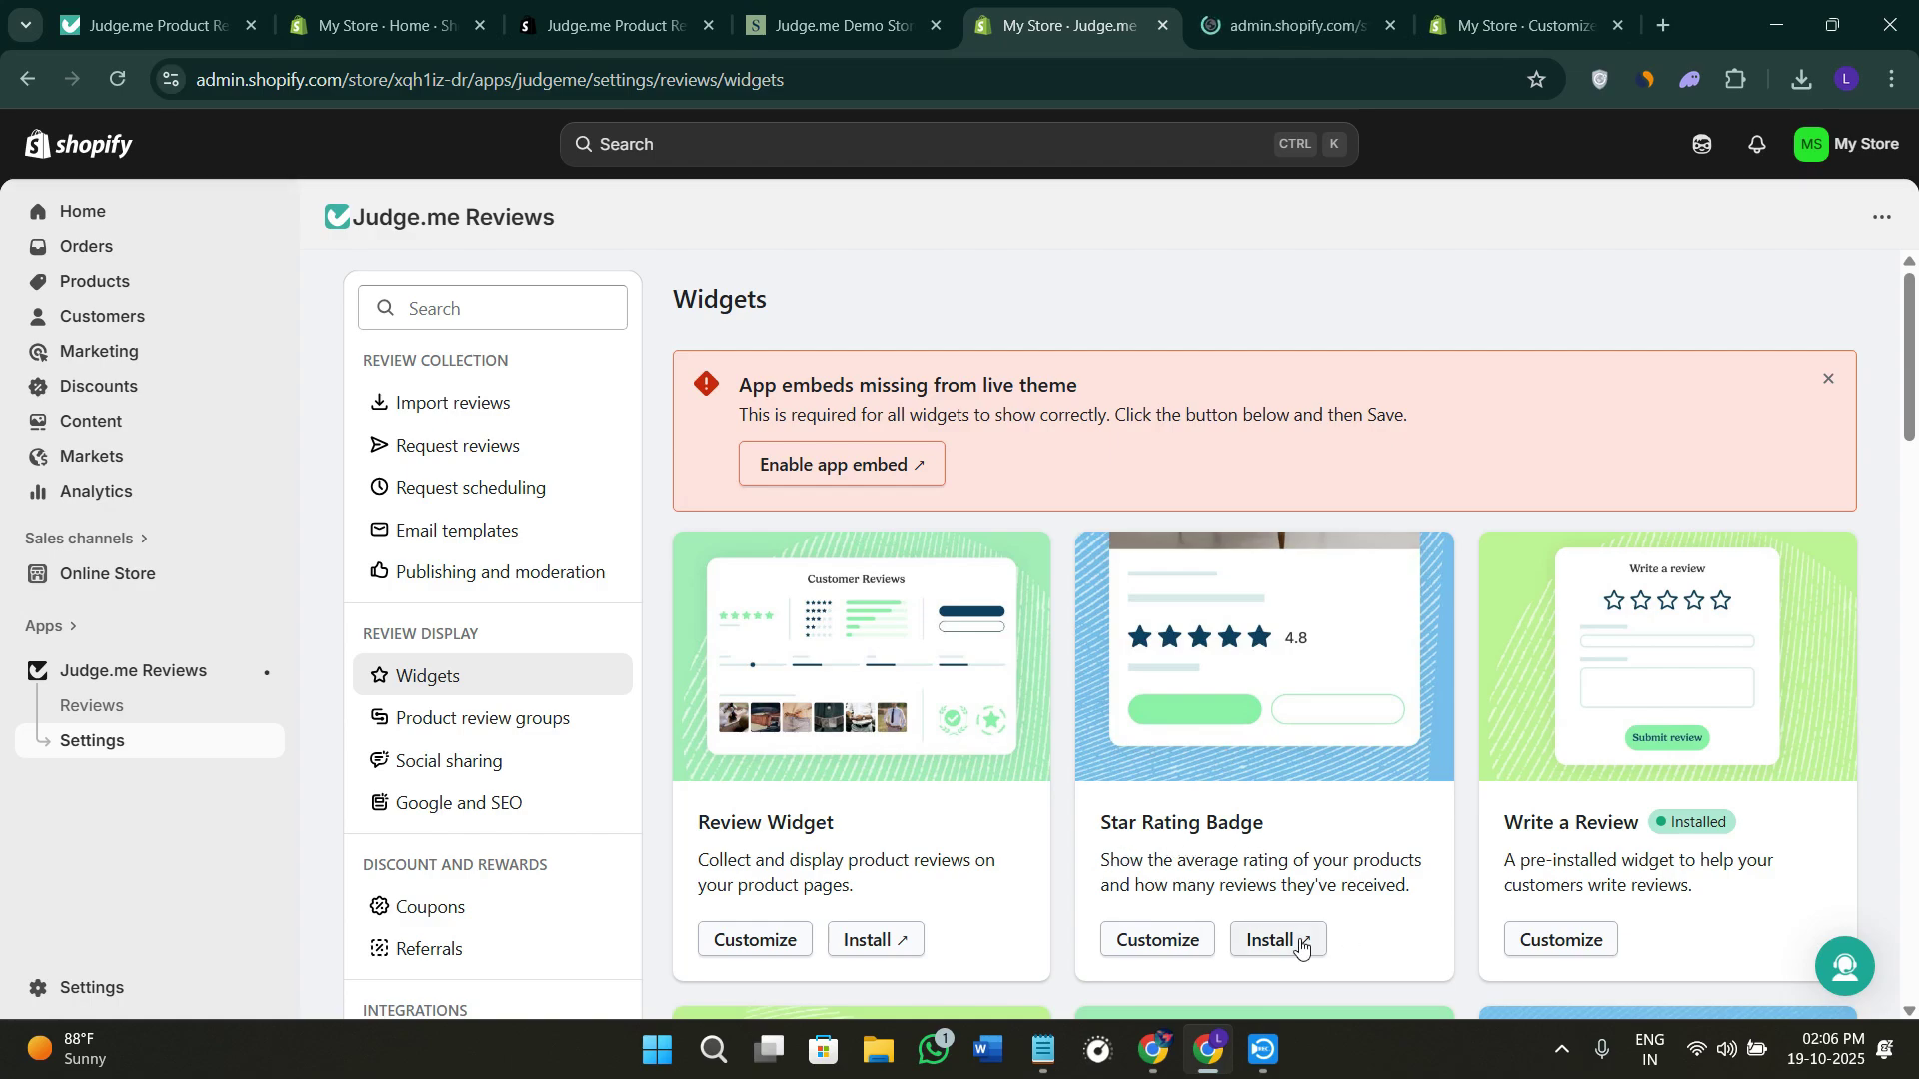
left_click(1289, 25)
left_click(1127, 14)
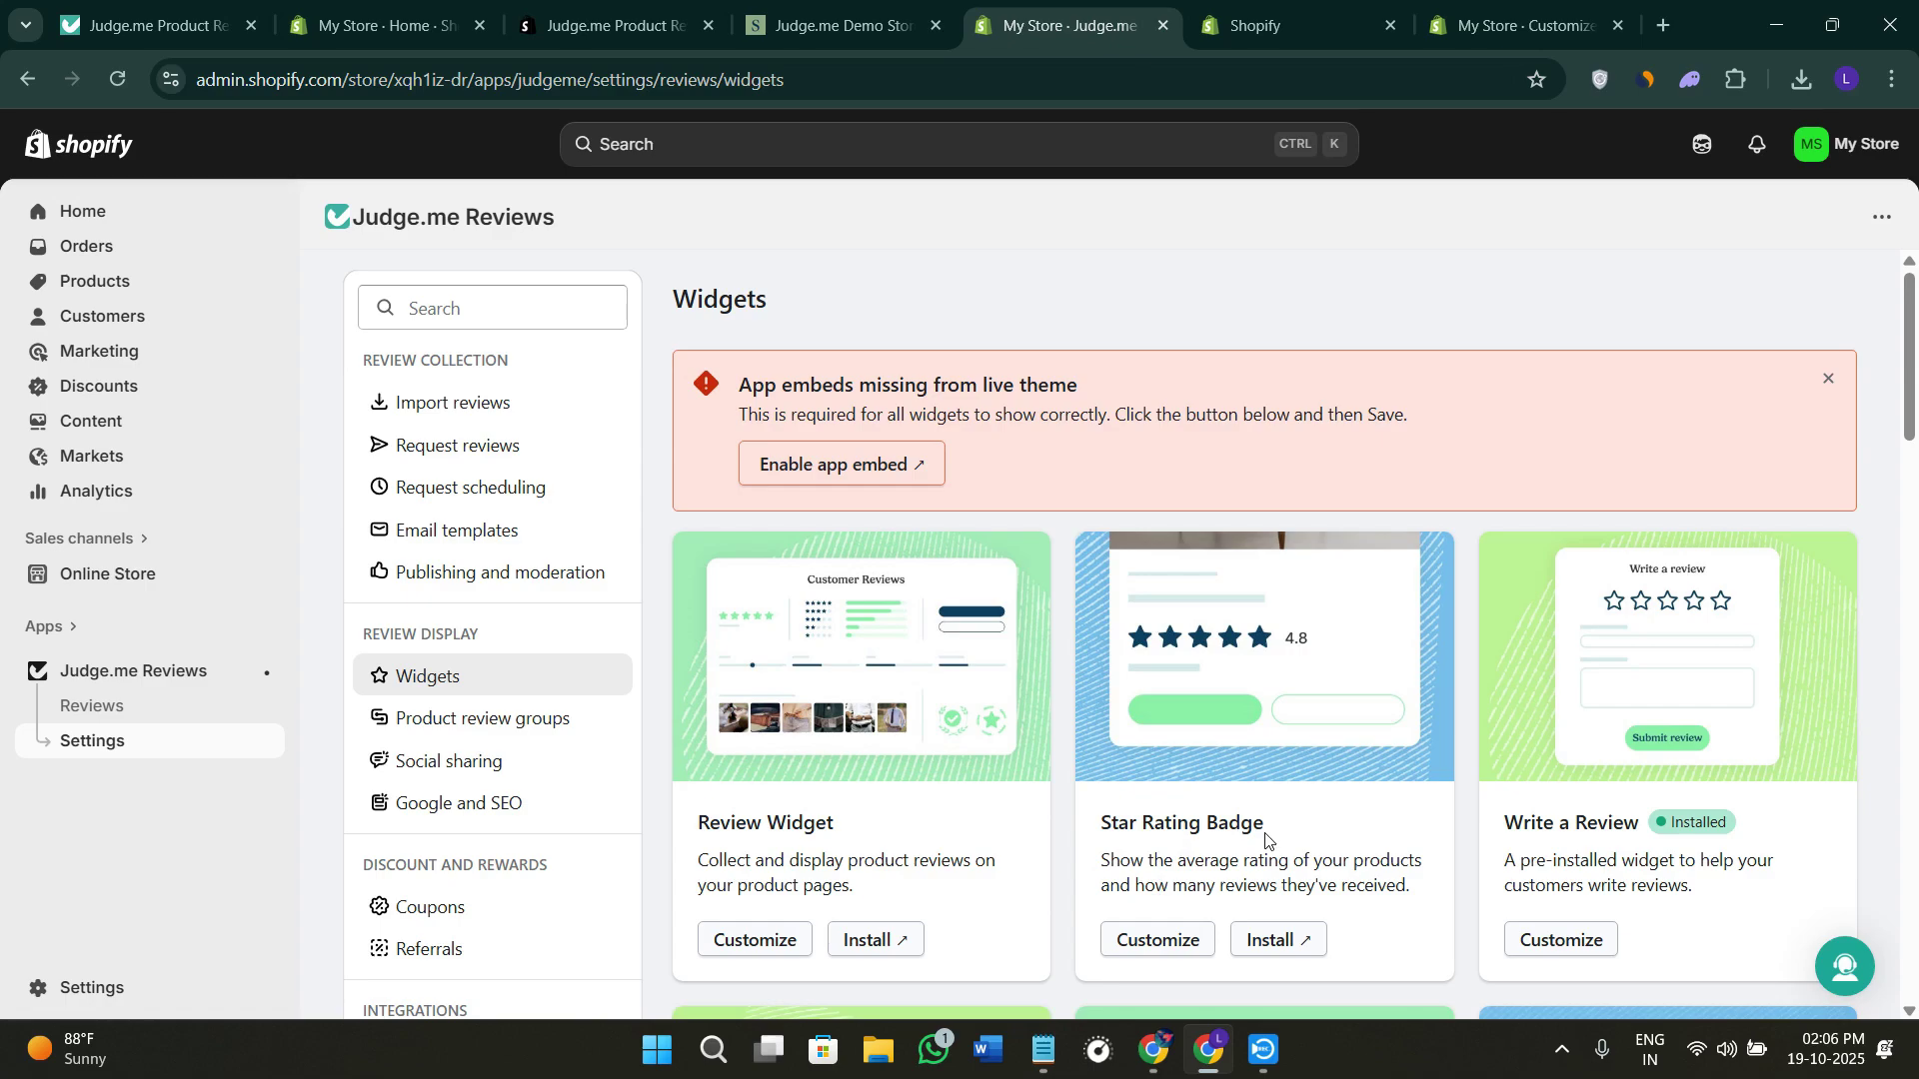
scroll(1264, 834, "down", 4)
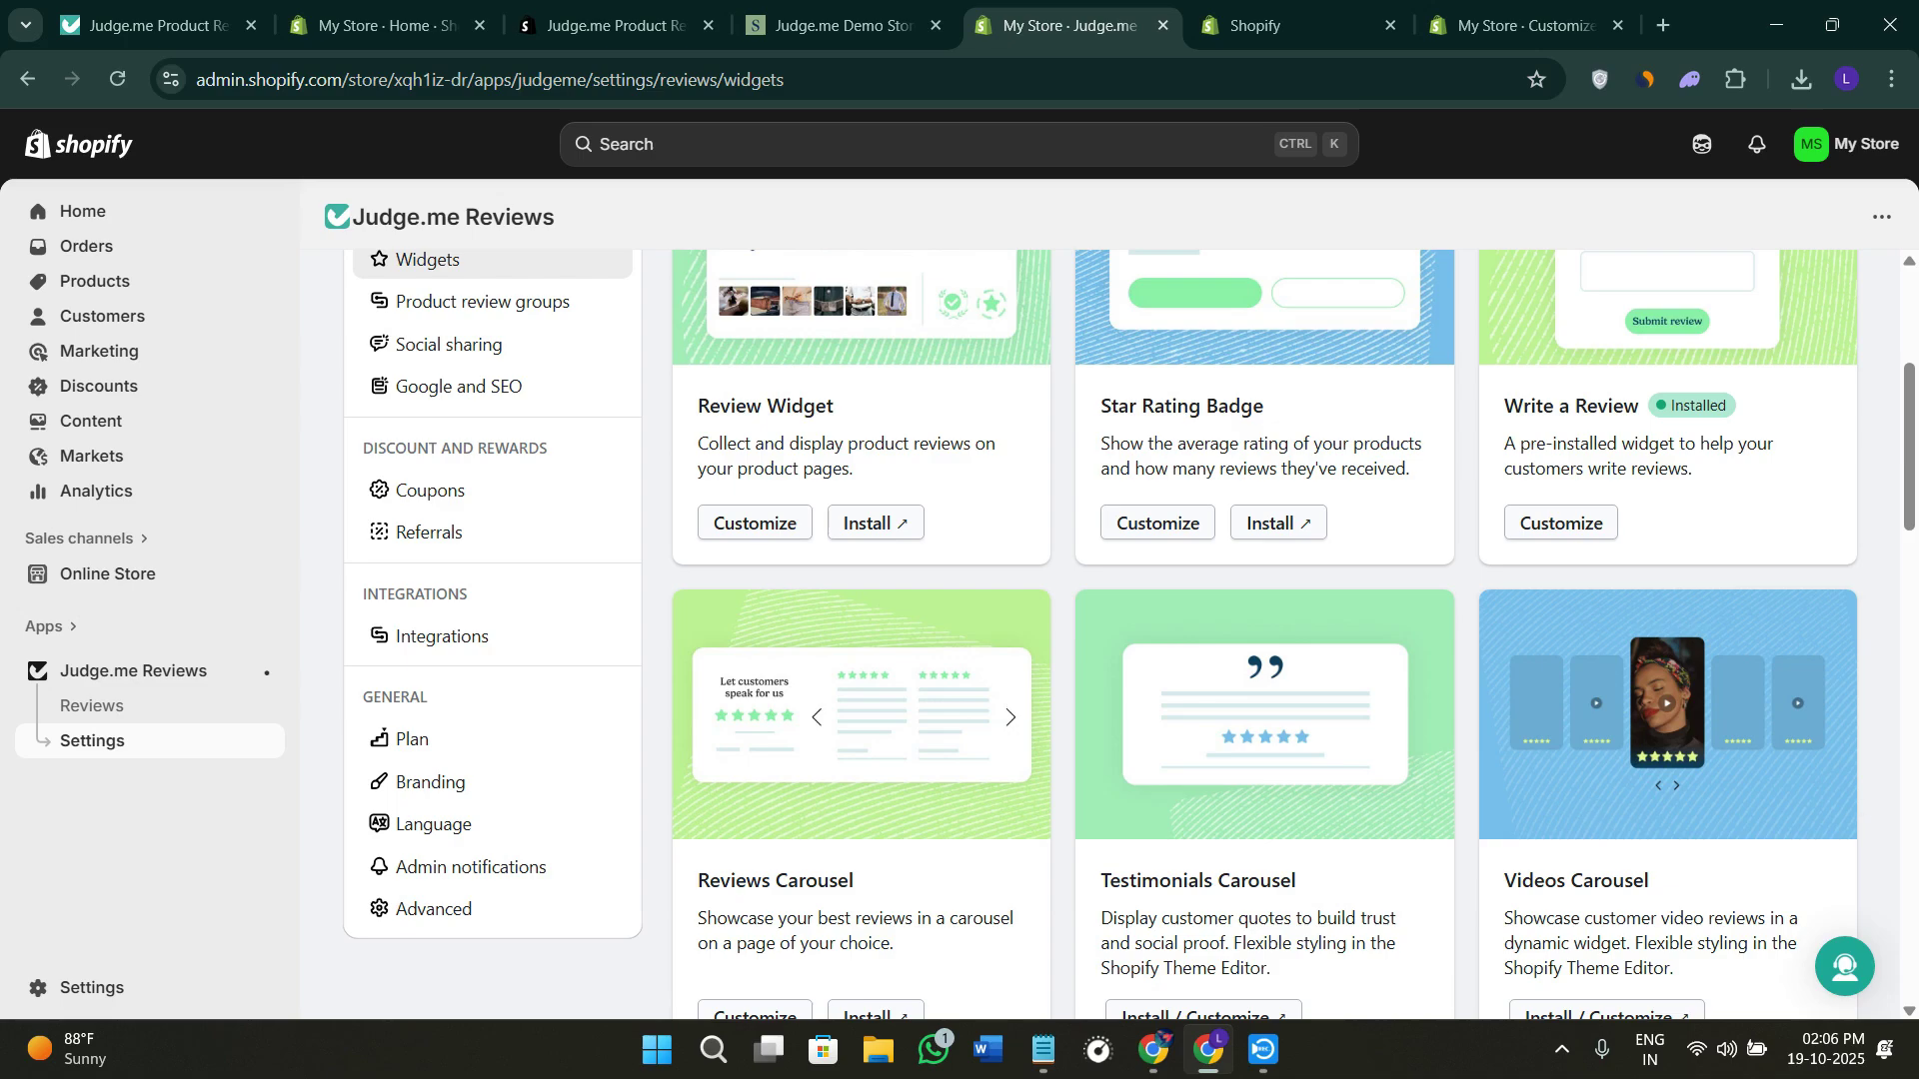
scroll(557, 630, "up", 2)
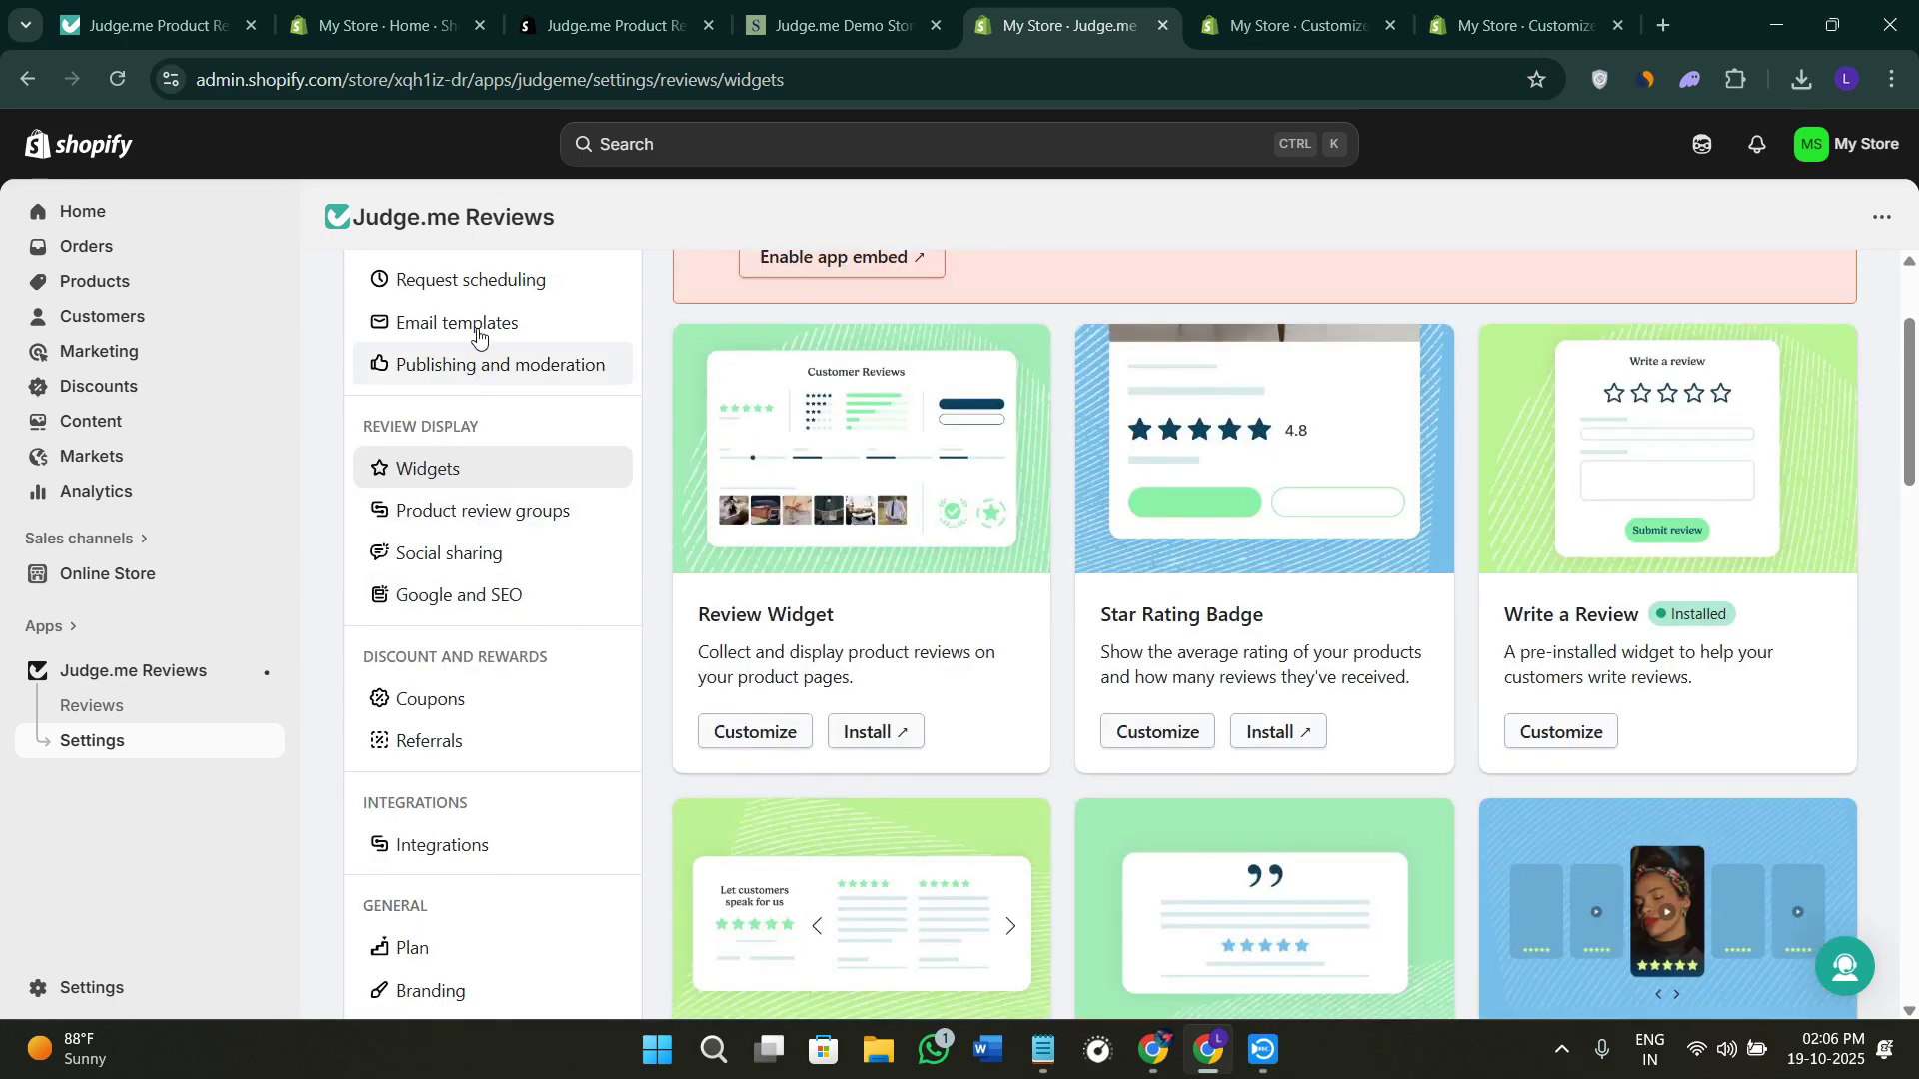
scroll(479, 340, "up", 2)
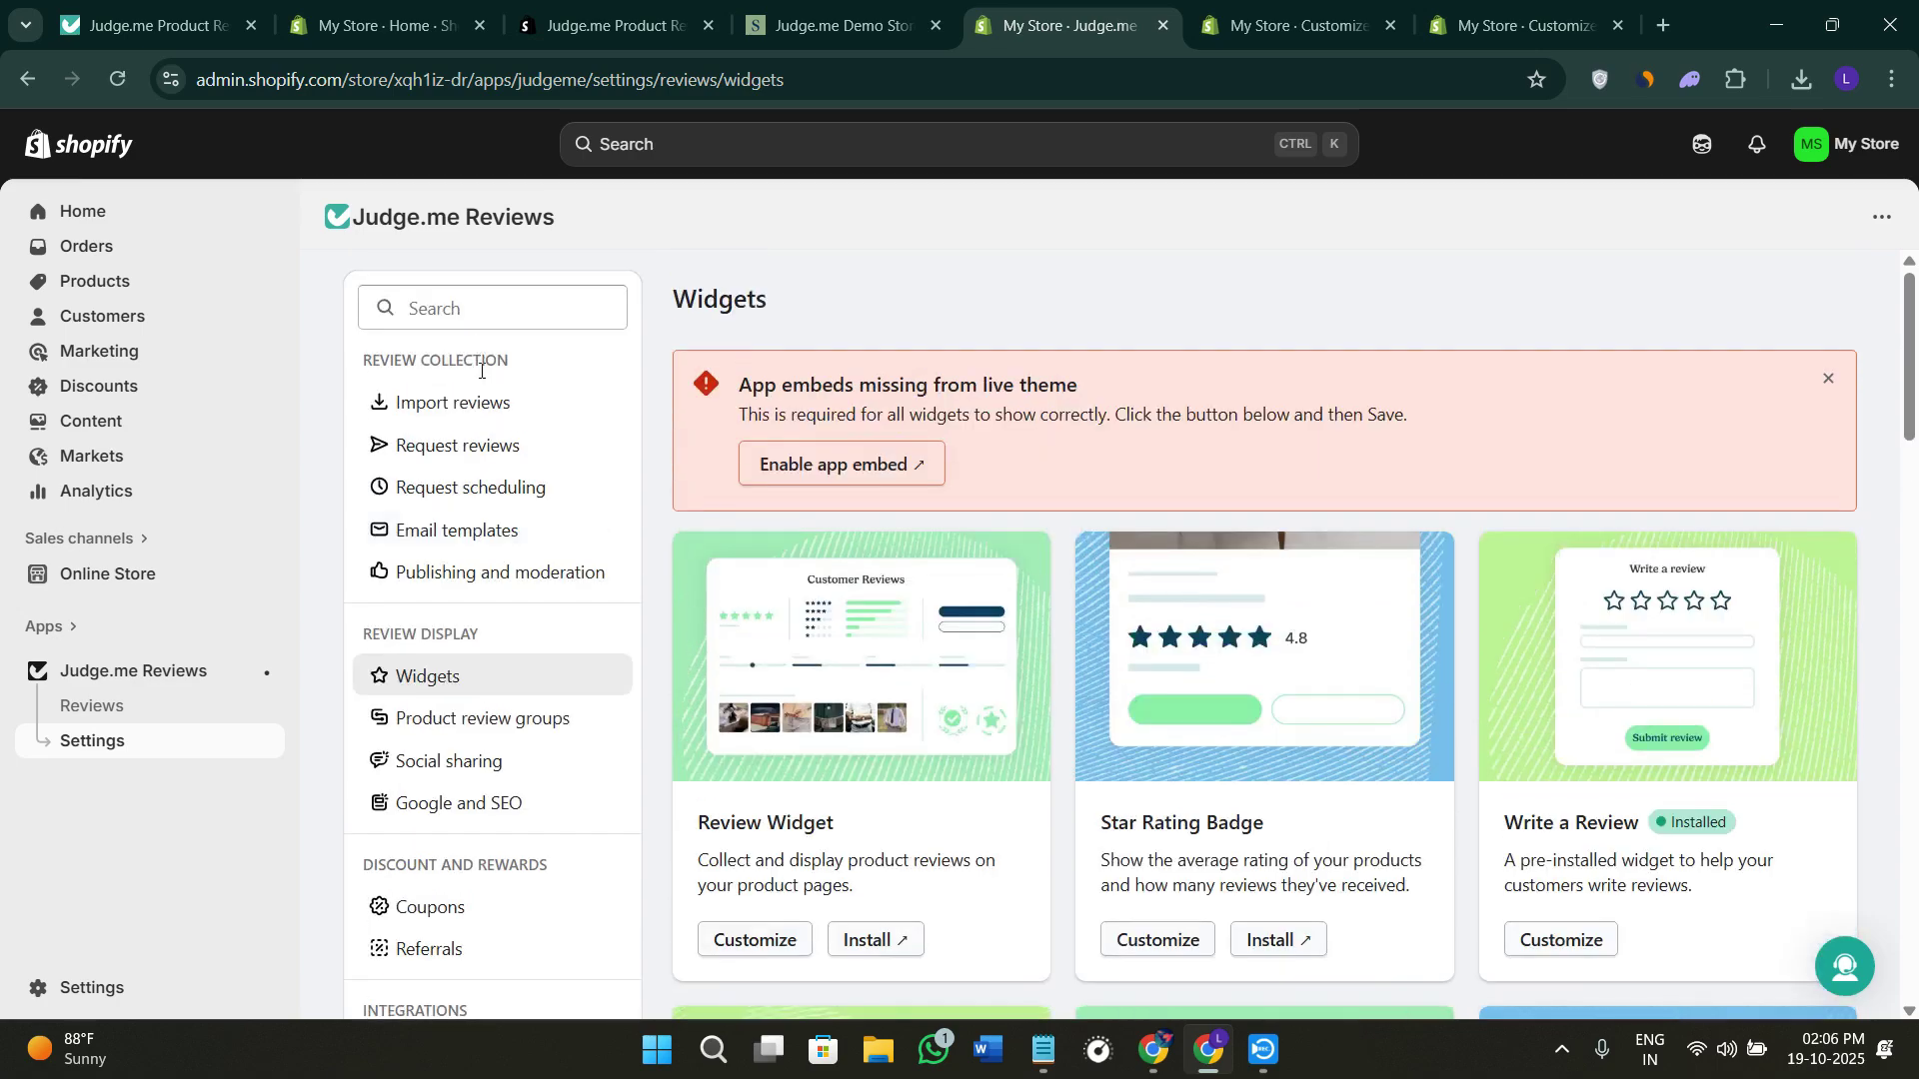
Review Request reviews settings: email requests on autopilot and SMS requests off.
left_click(477, 457)
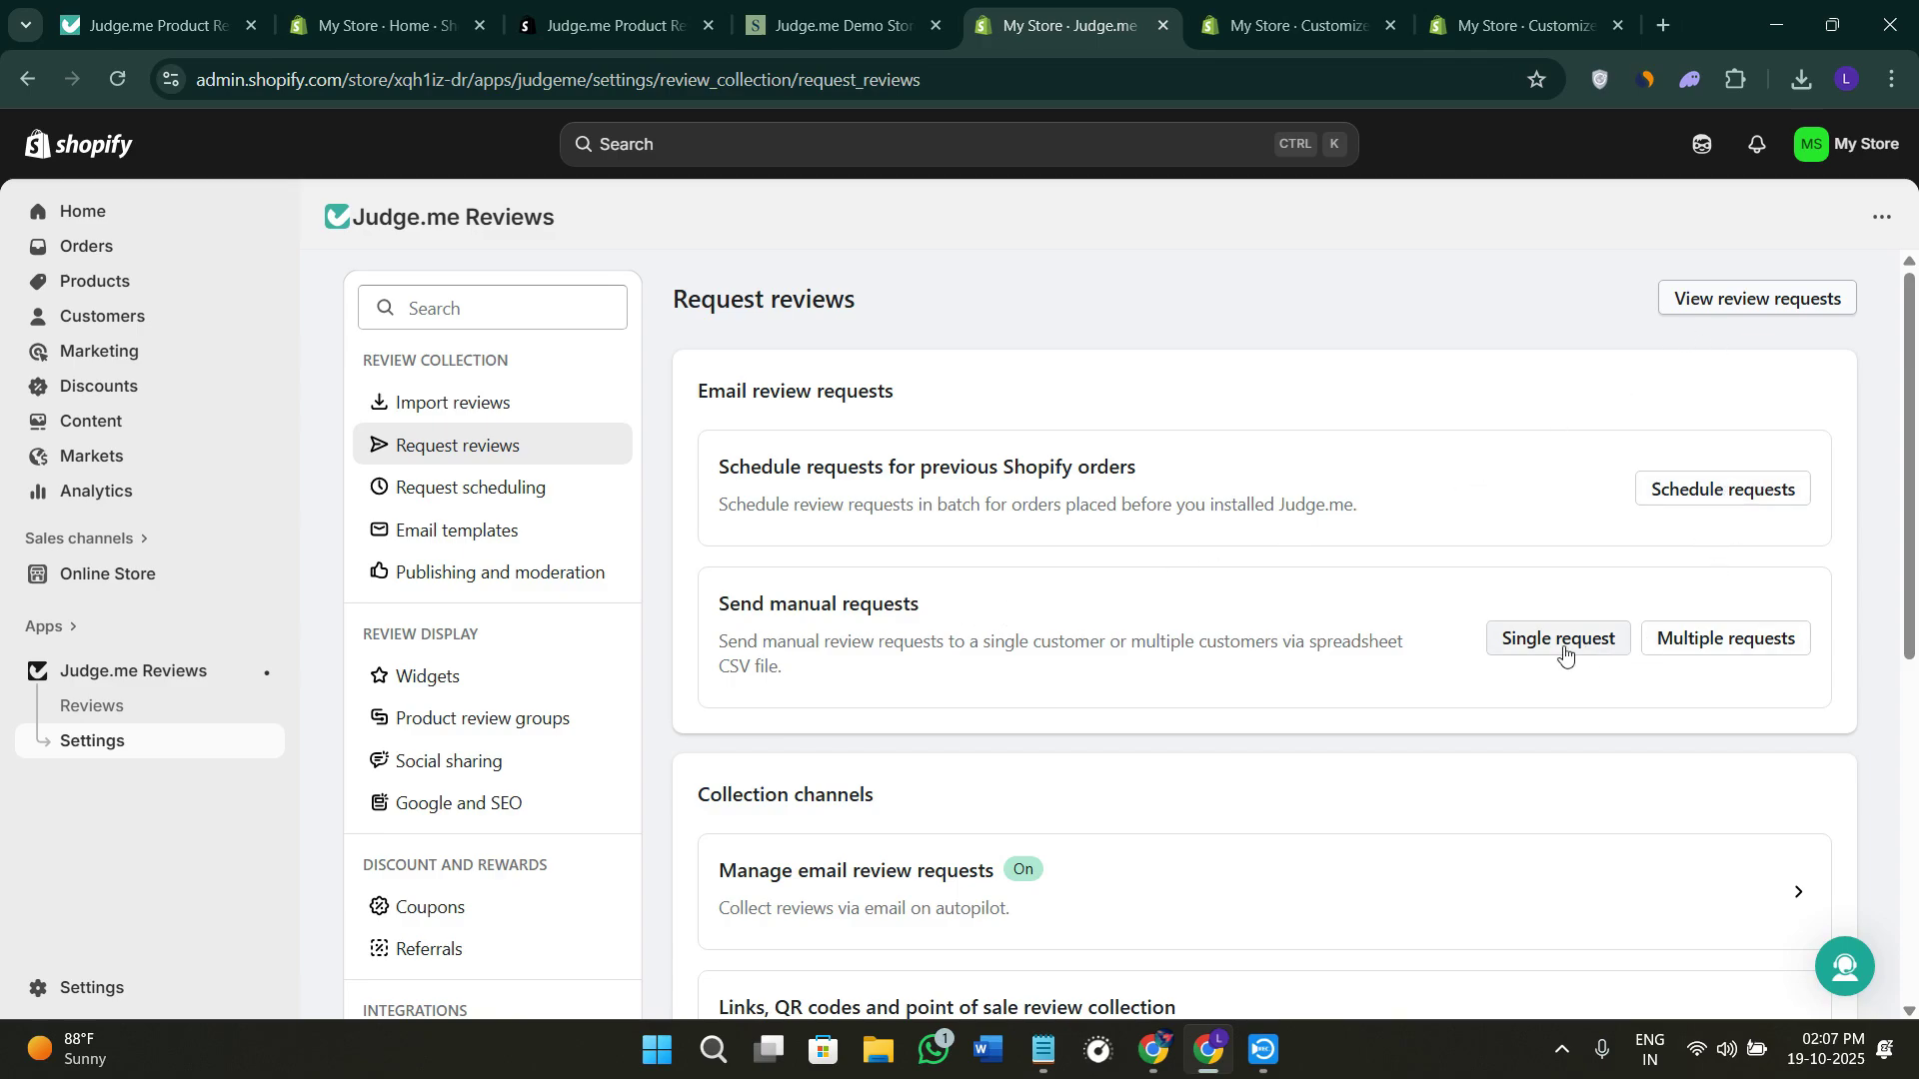
scroll(1656, 460, "down", 2)
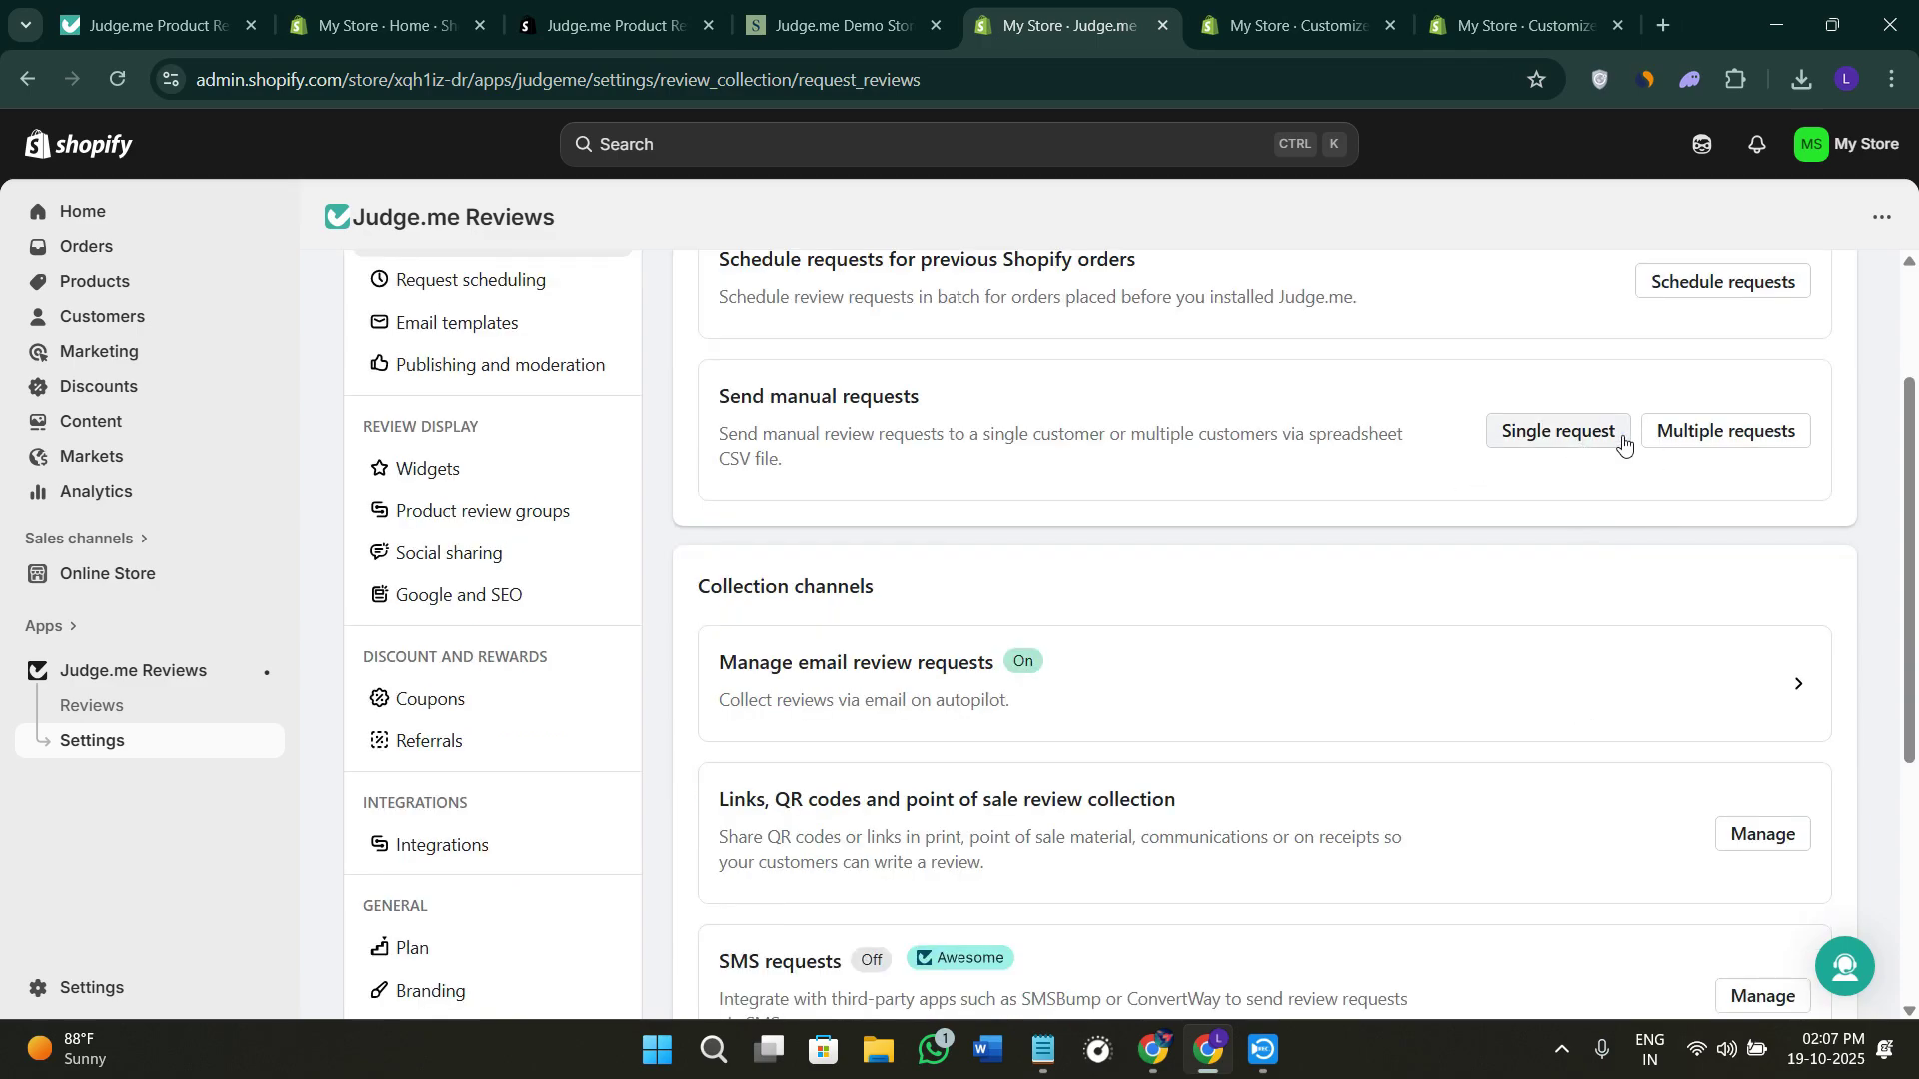
scroll(1023, 825, "down", 4)
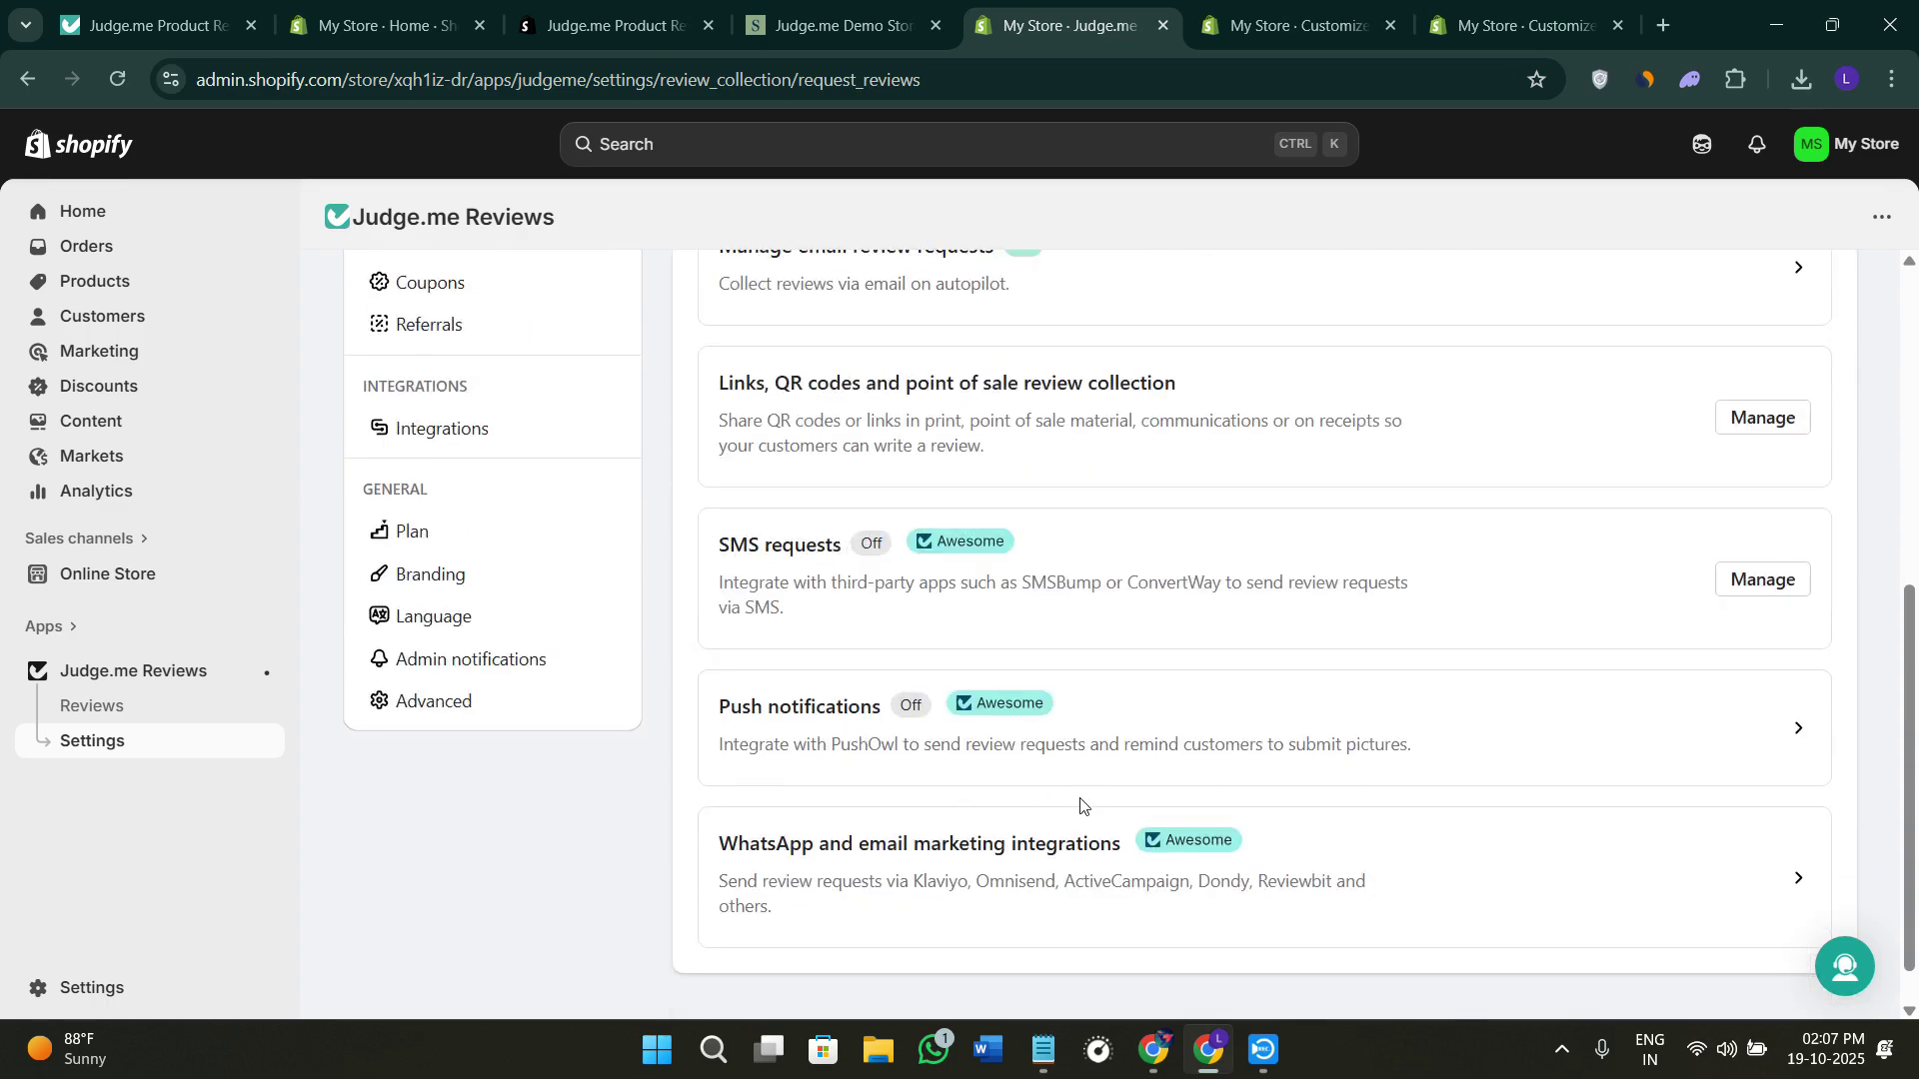
scroll(1087, 794, "down", 1)
scroll(1099, 783, "up", 2)
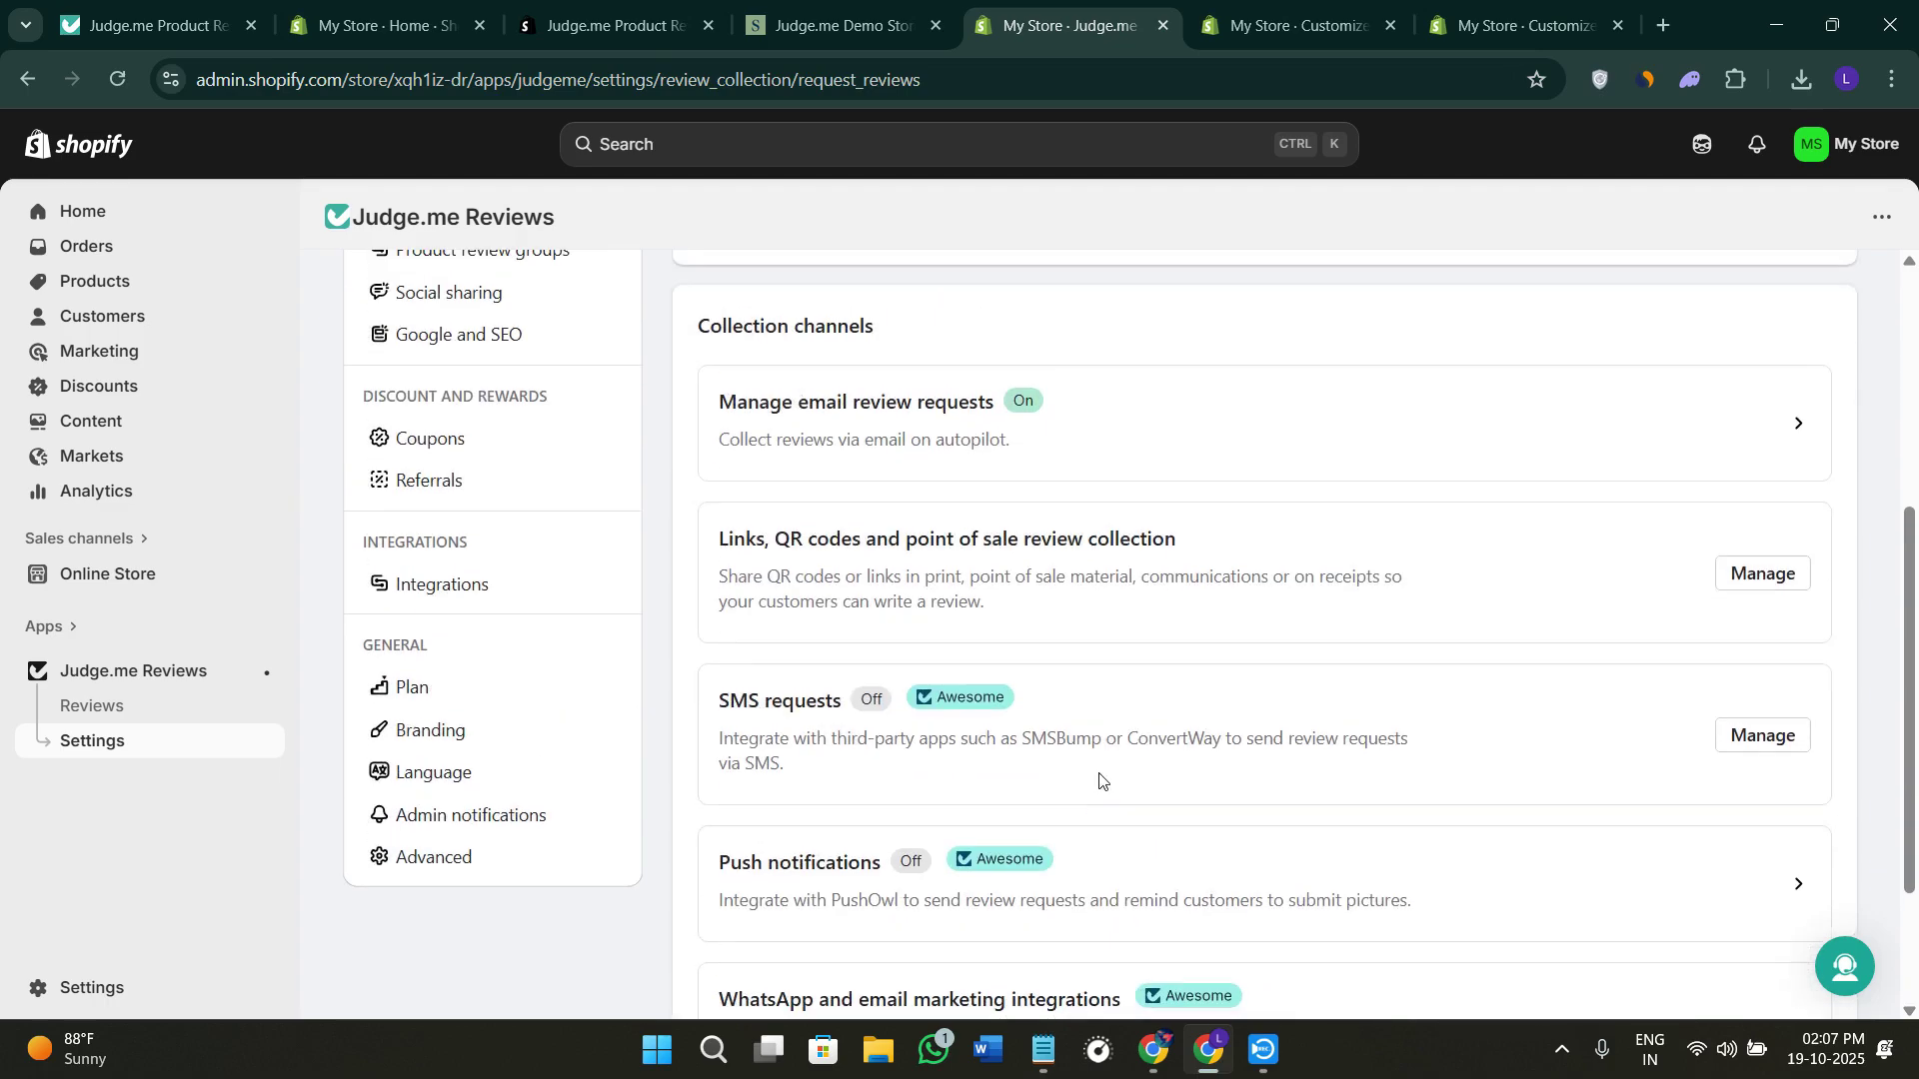
scroll(1099, 779, "up", 5)
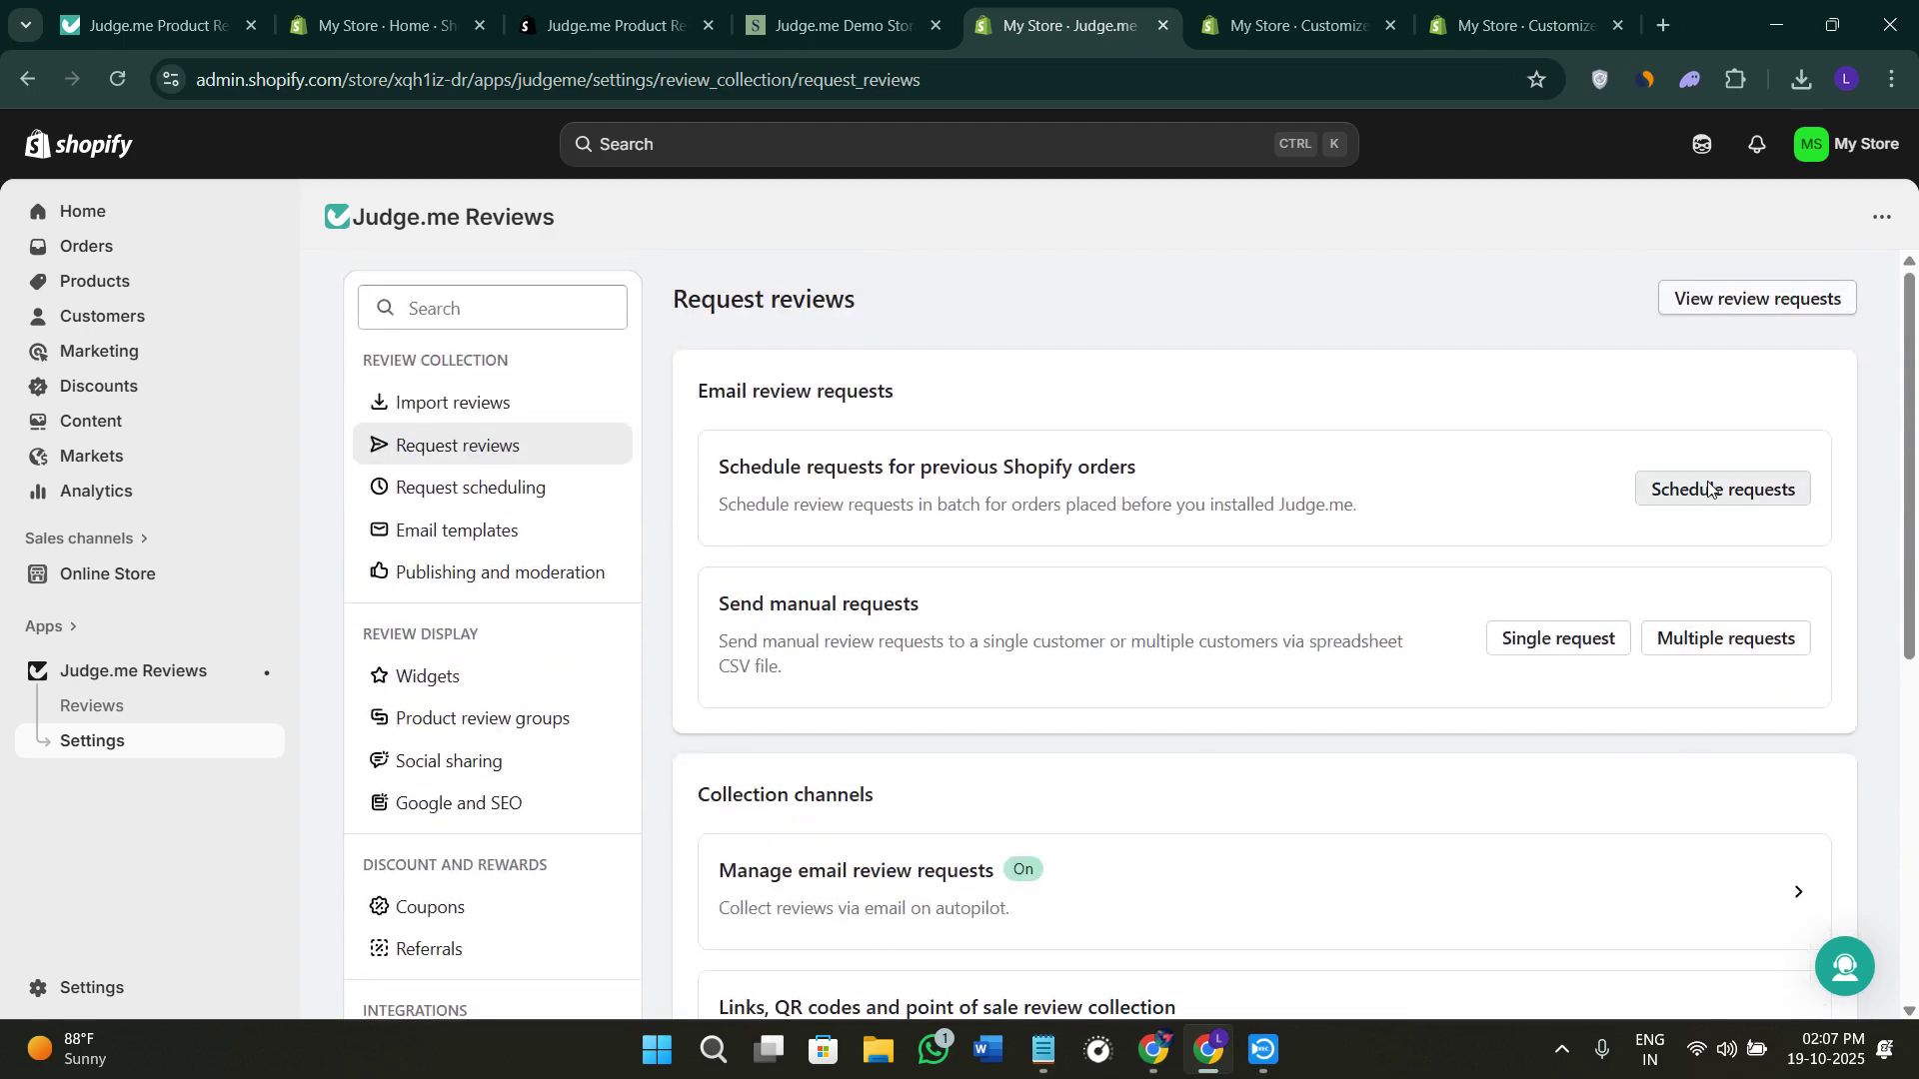
left_click(1706, 488)
scroll(1029, 709, "down", 2)
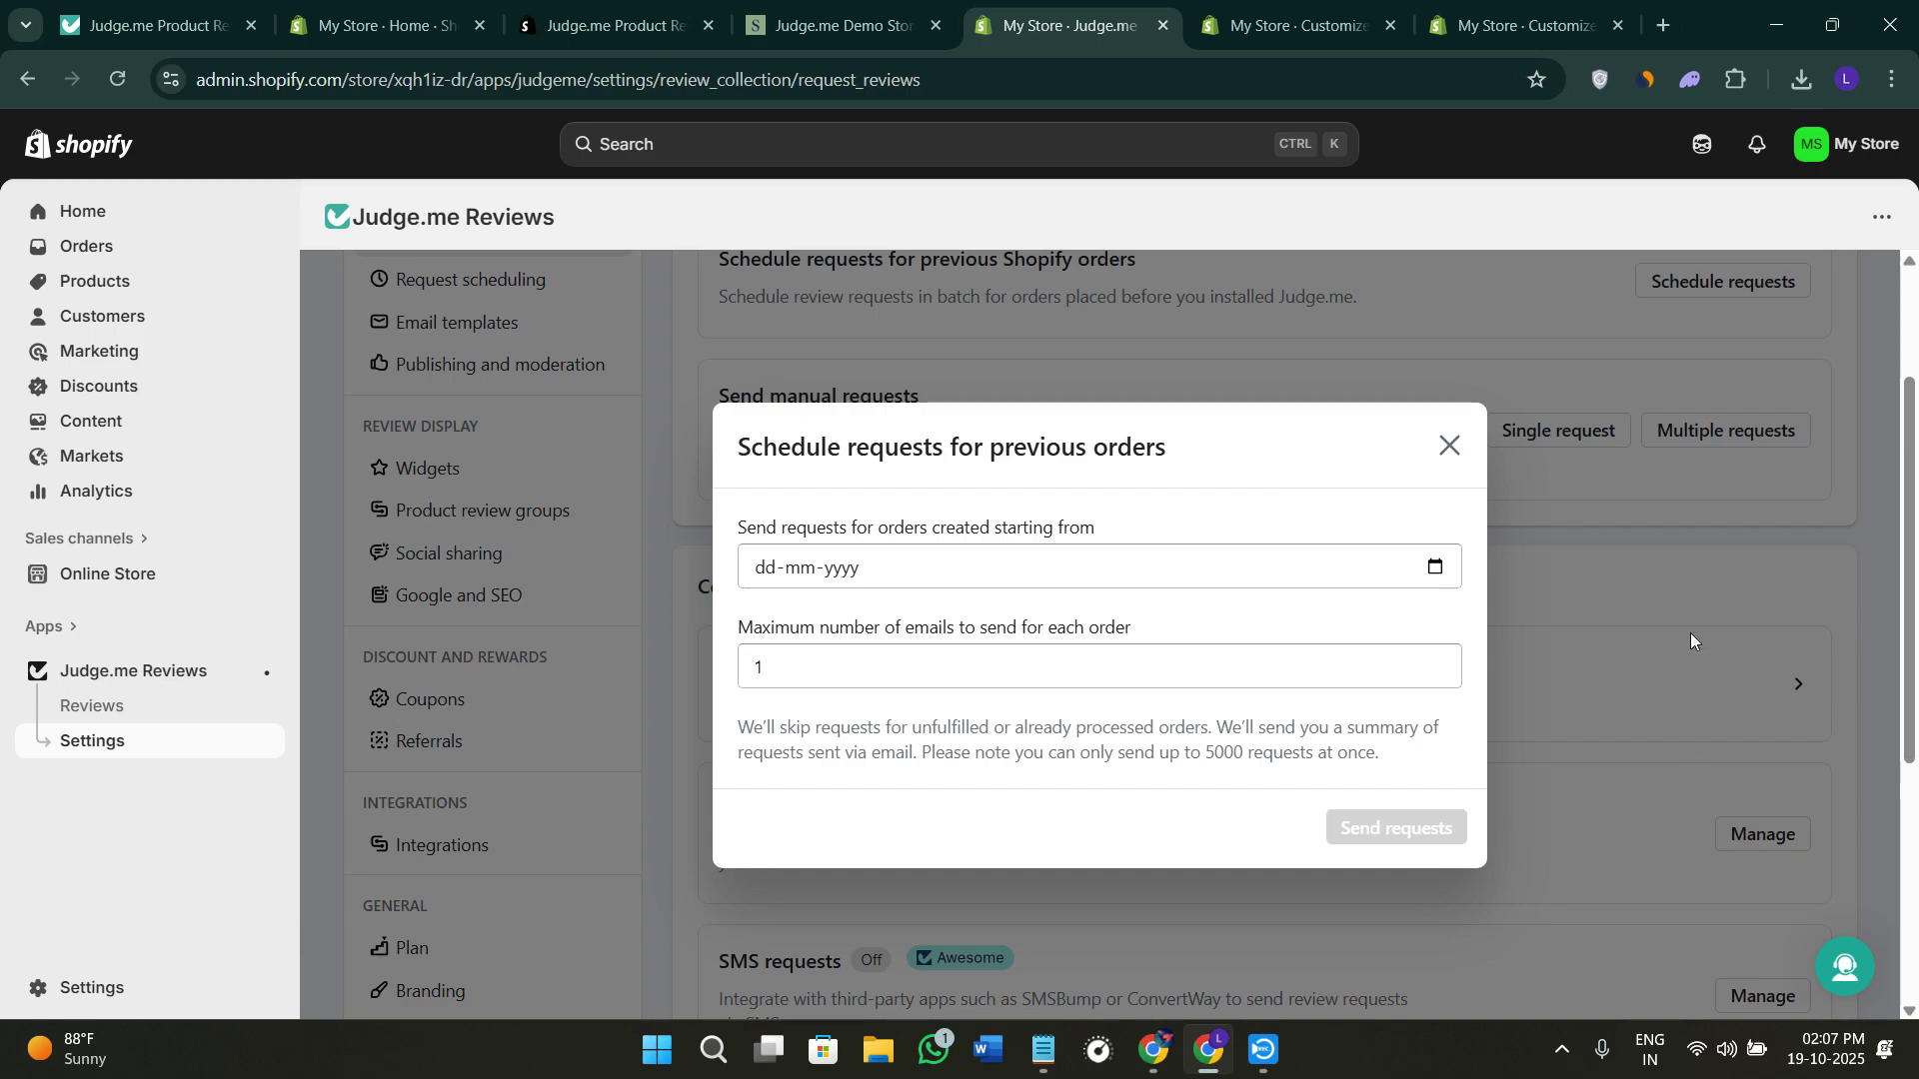
left_click(1449, 446)
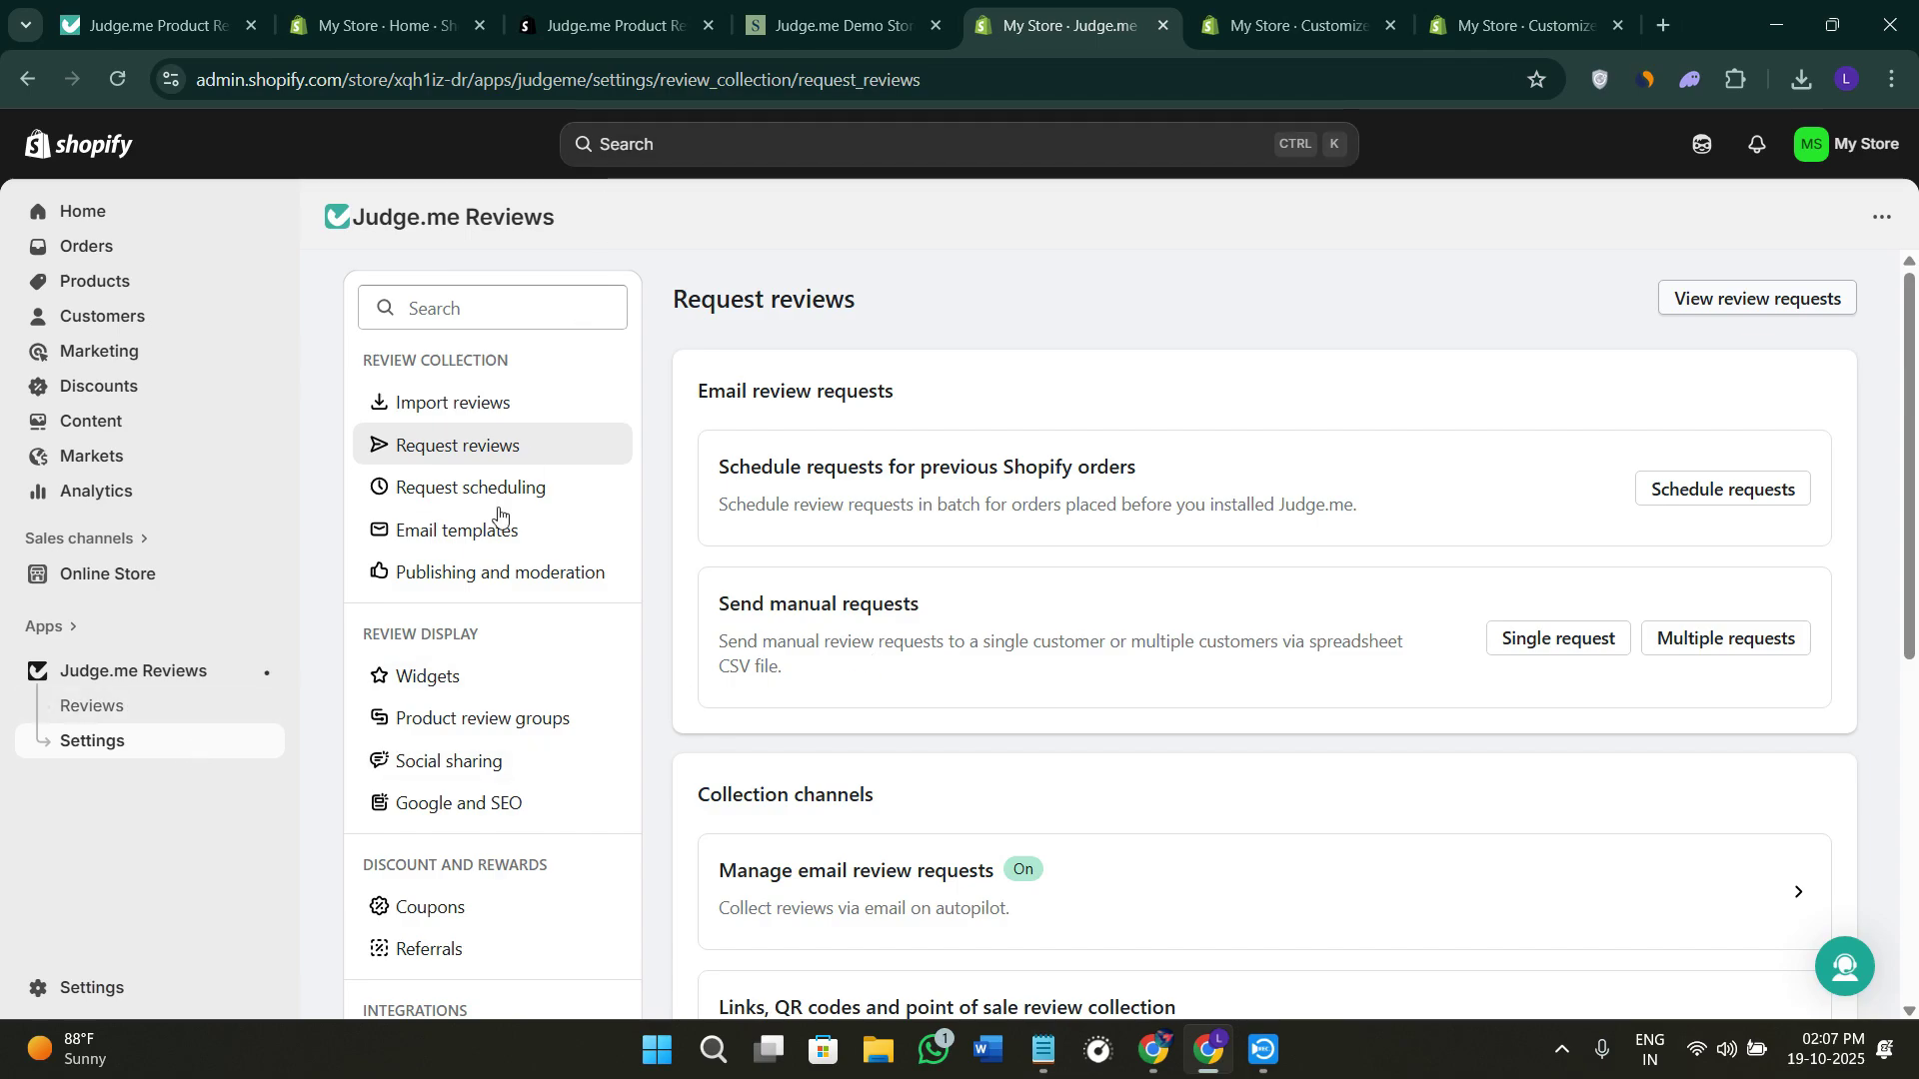
Switch from the Request reviews page to the Judge.me Reviews dashboard.
left_click(96, 711)
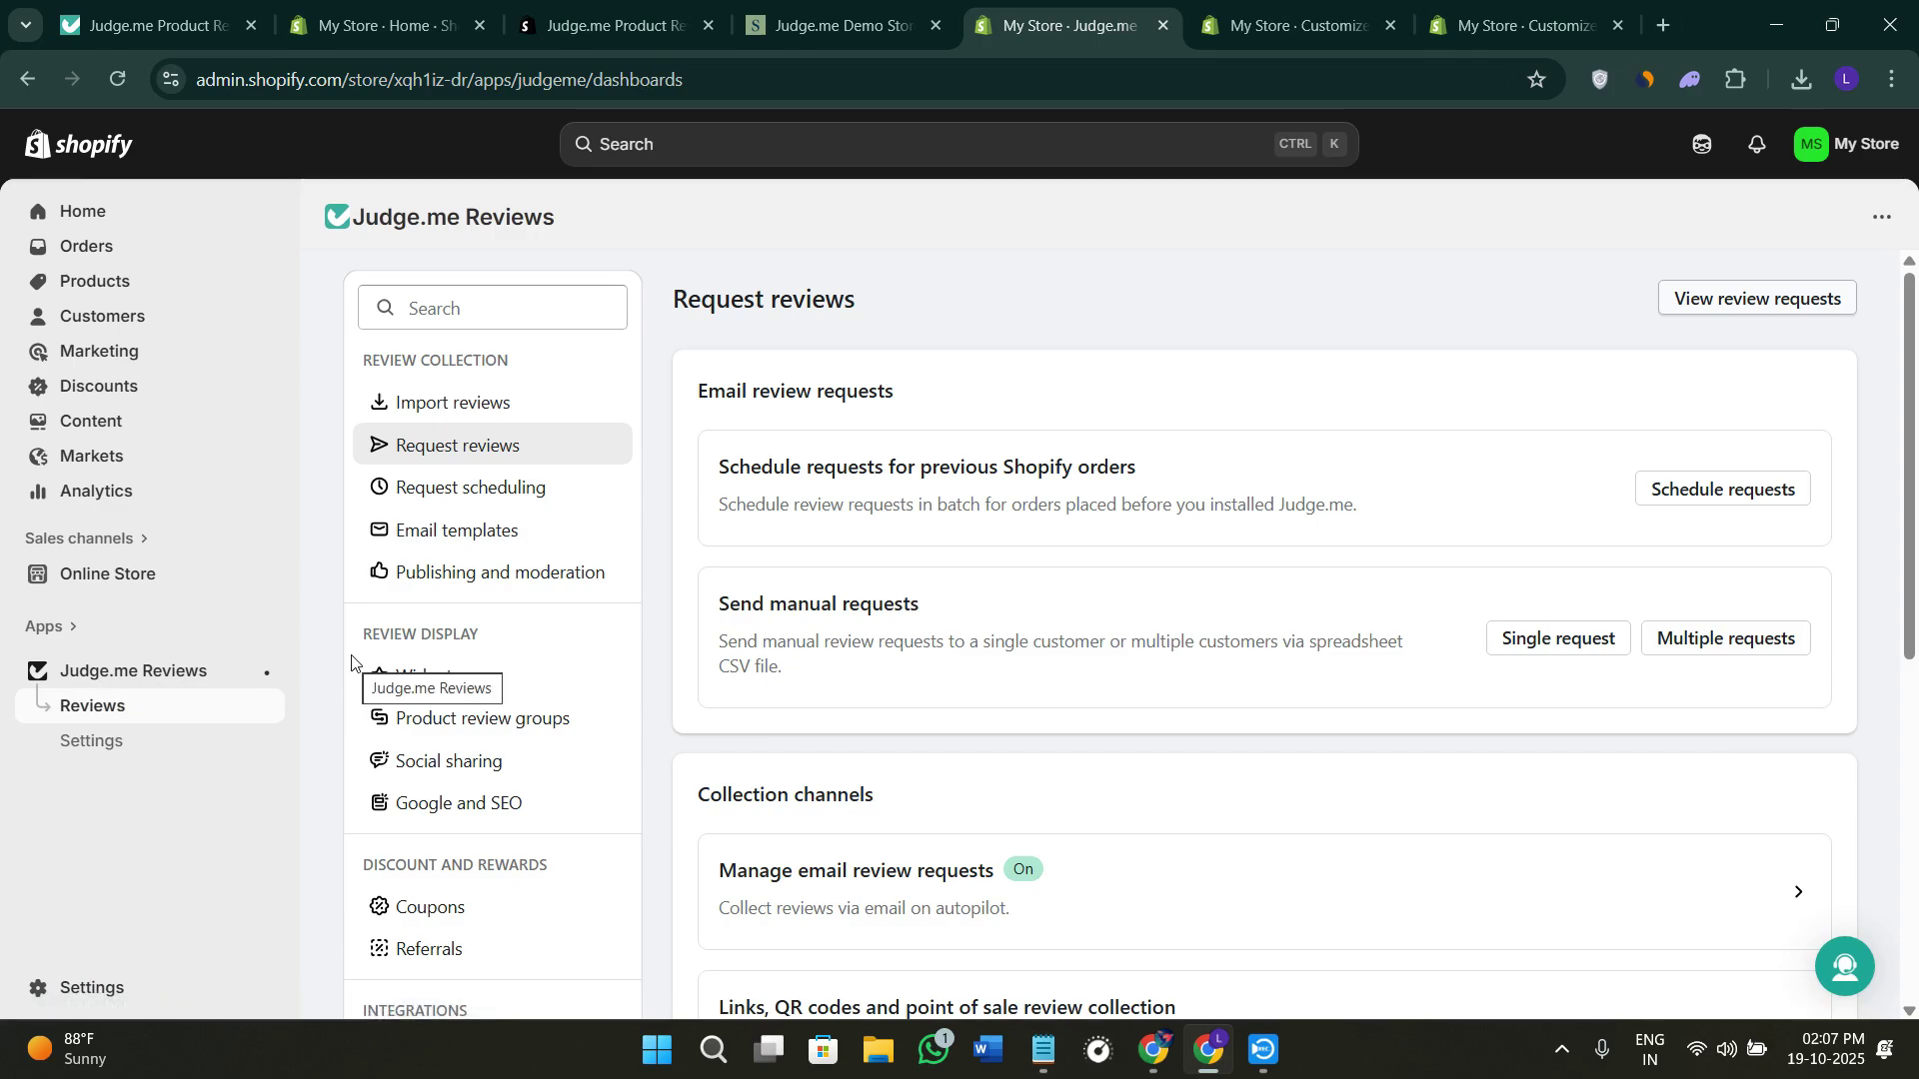